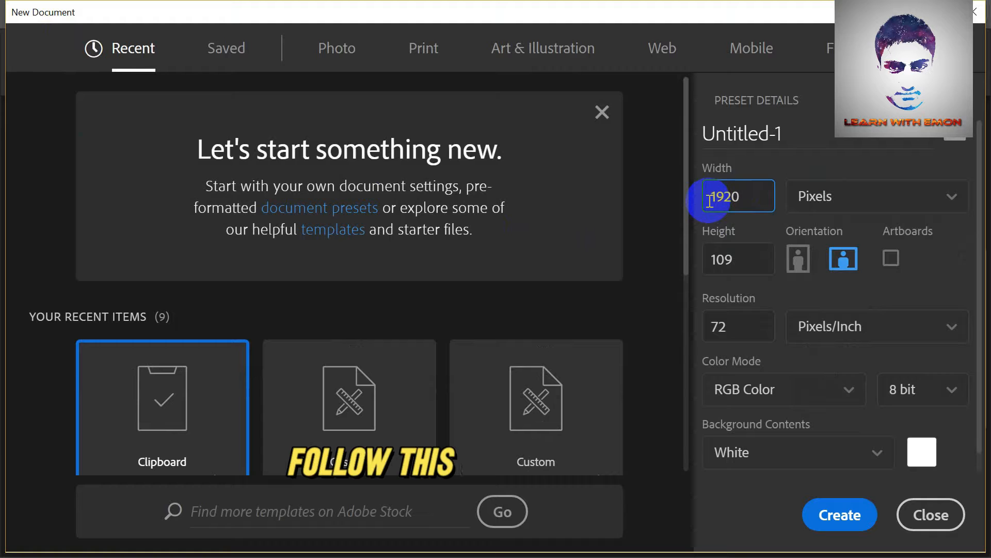
# Create a new 1920 by 1080 pixel document with a resolution of 300 pixels/inch in RGB Color mode.
pyautogui.moveTo(745, 260); pyautogui.dragTo(708, 265)
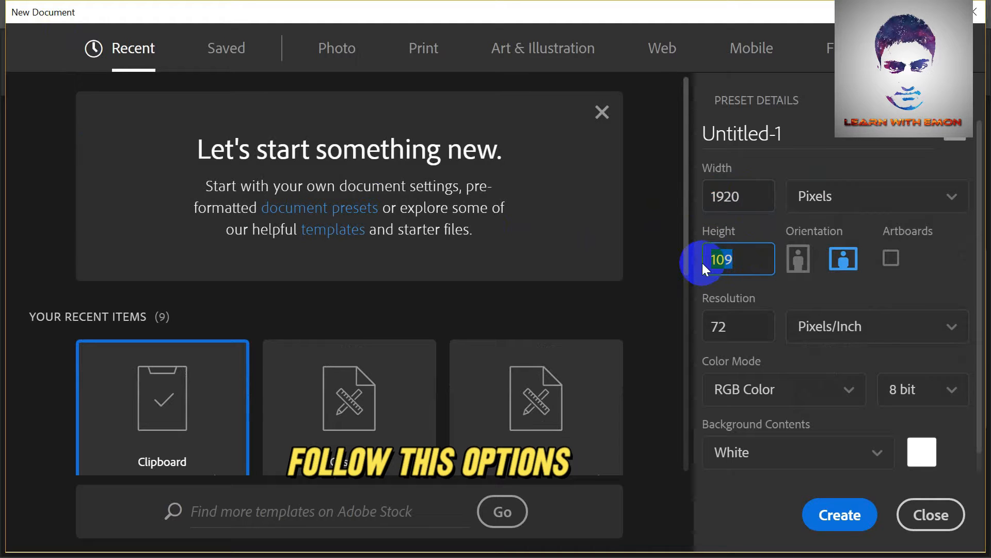
pyautogui.write('1080')
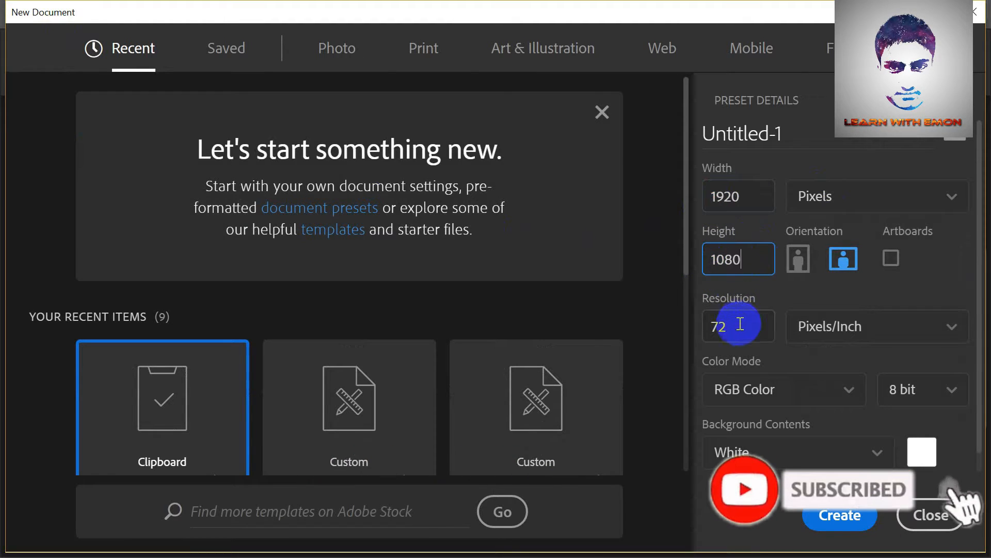
pyautogui.moveTo(740, 324); pyautogui.dragTo(666, 341)
pyautogui.write('300')
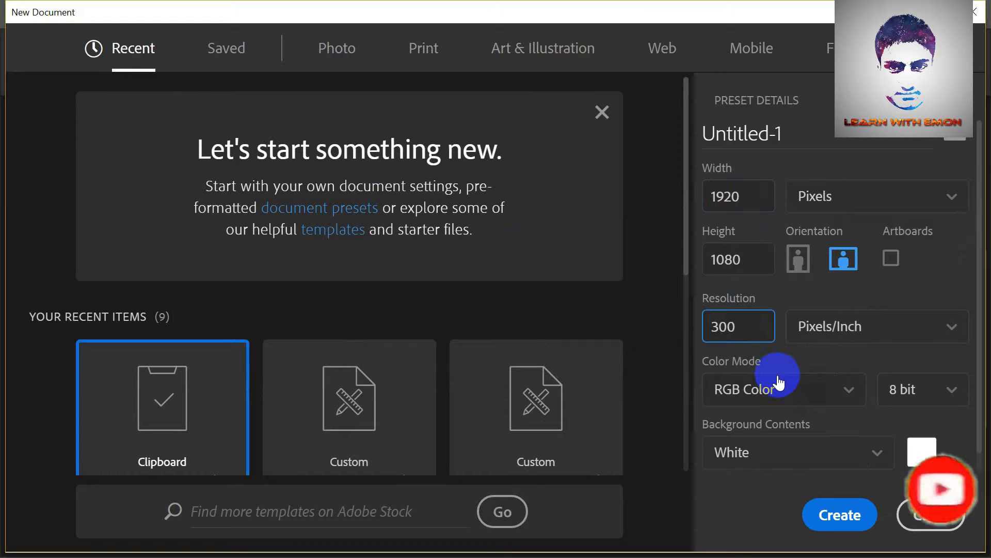
pyautogui.click(820, 398)
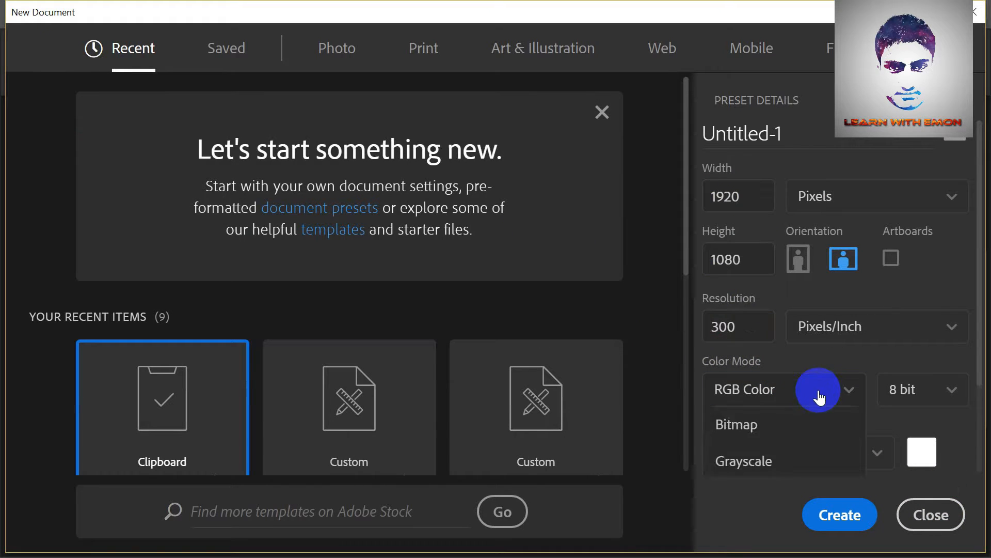
pyautogui.click(820, 398)
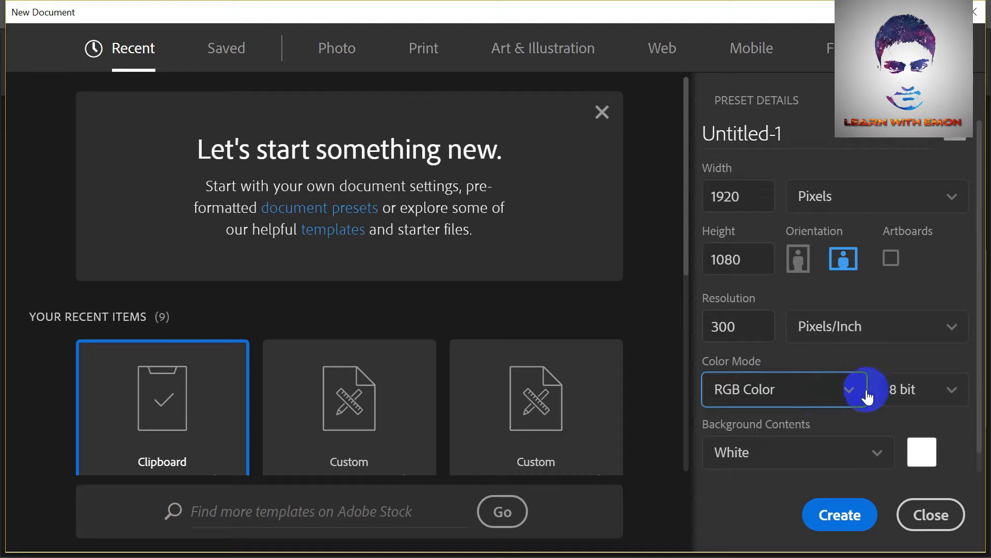
pyautogui.click(840, 516)
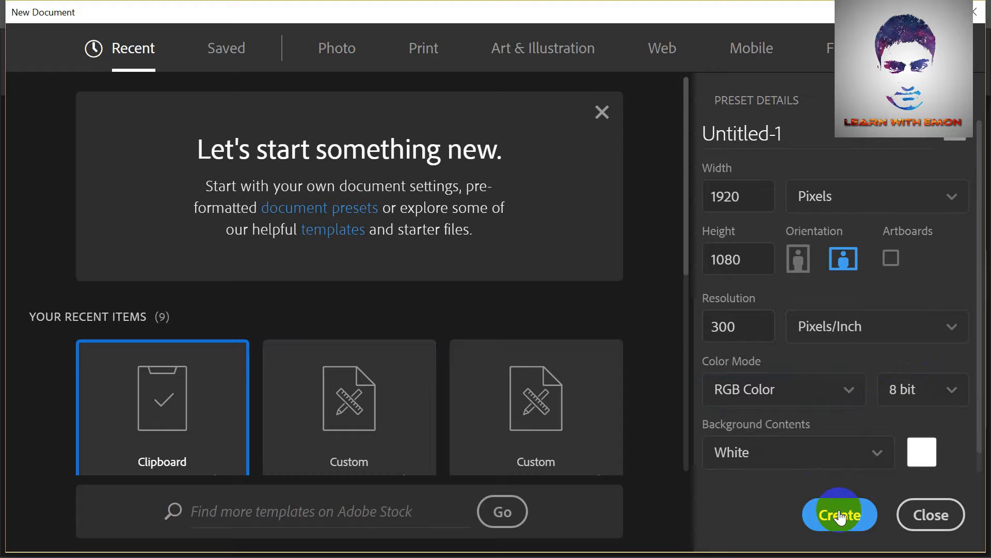
# Switch the canvas to full-screen mode with the menu bar and centre it in the view.
pyautogui.scroll(-3, 515, 382)
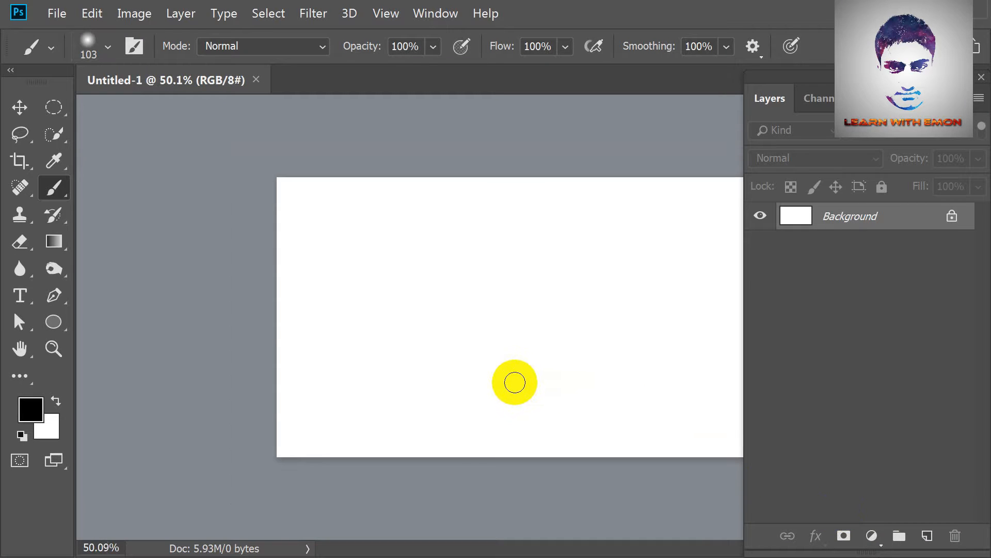
pyautogui.press('f')
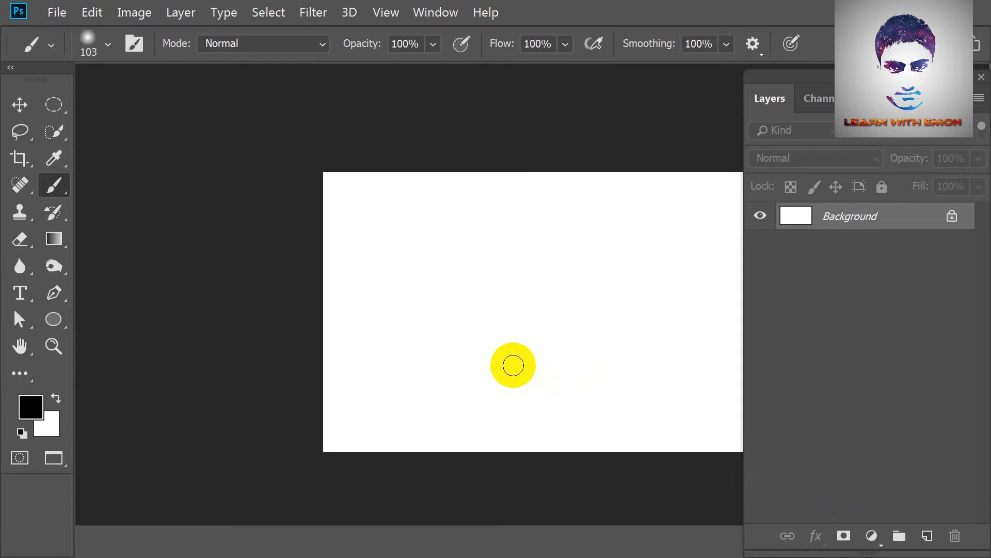
pyautogui.moveTo(509, 343); pyautogui.dragTo(439, 343)
pyautogui.scroll(2, 469, 336)
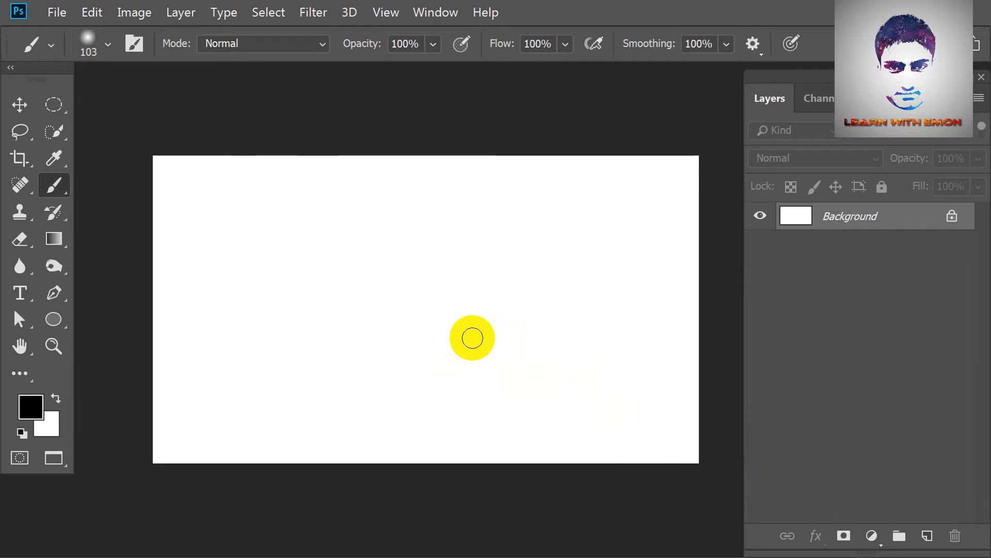
# Place the glass bowl image 51eTRRxyXKL._SL1000_ (1) as a linked file and move it slightly upward on the canvas.
pyautogui.click(56, 12)
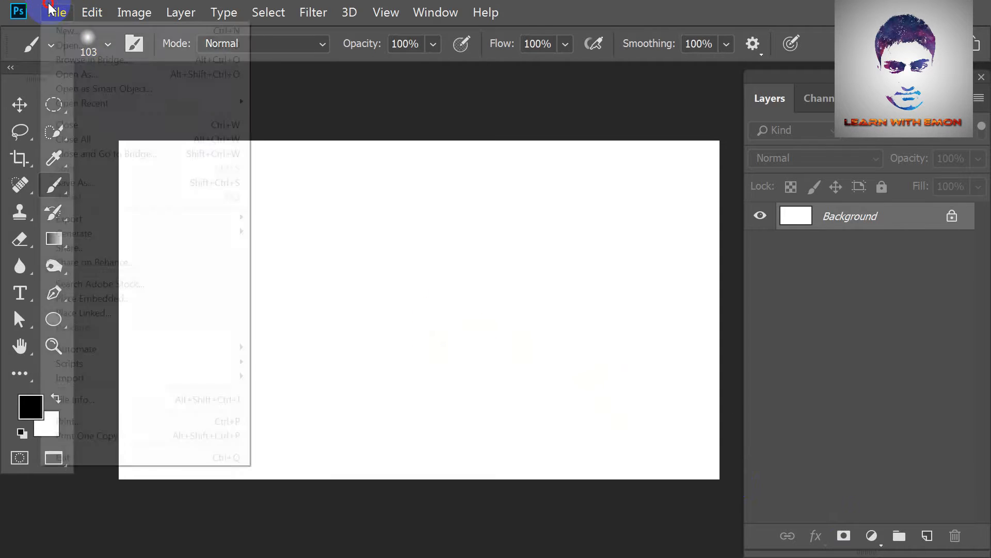
pyautogui.click(138, 311)
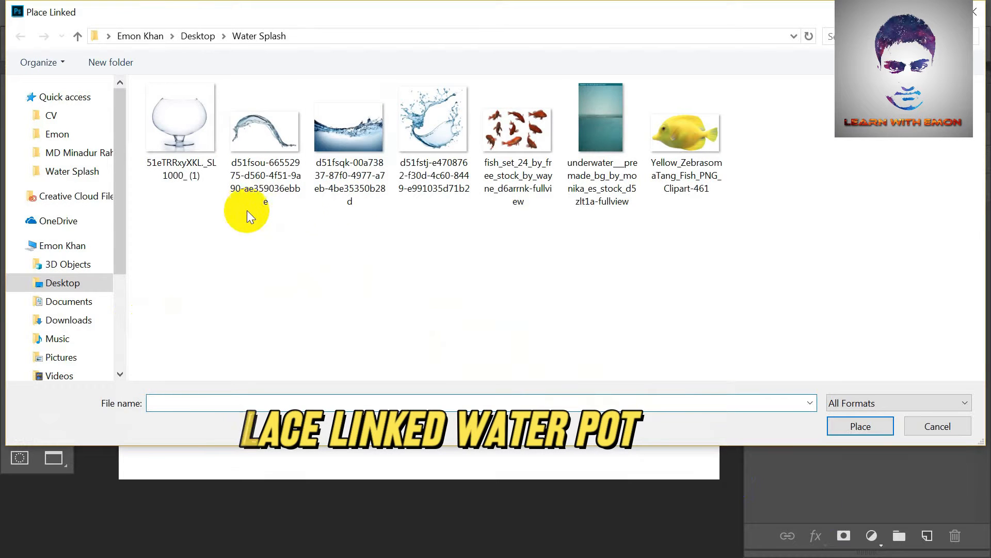
pyautogui.doubleClick(184, 119)
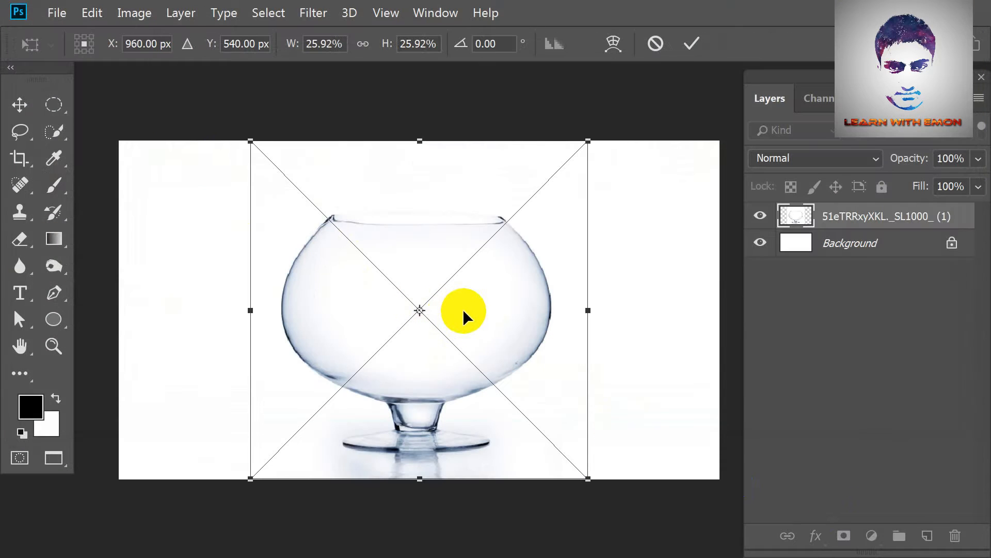
pyautogui.moveTo(463, 308); pyautogui.dragTo(463, 283)
pyautogui.press('b')
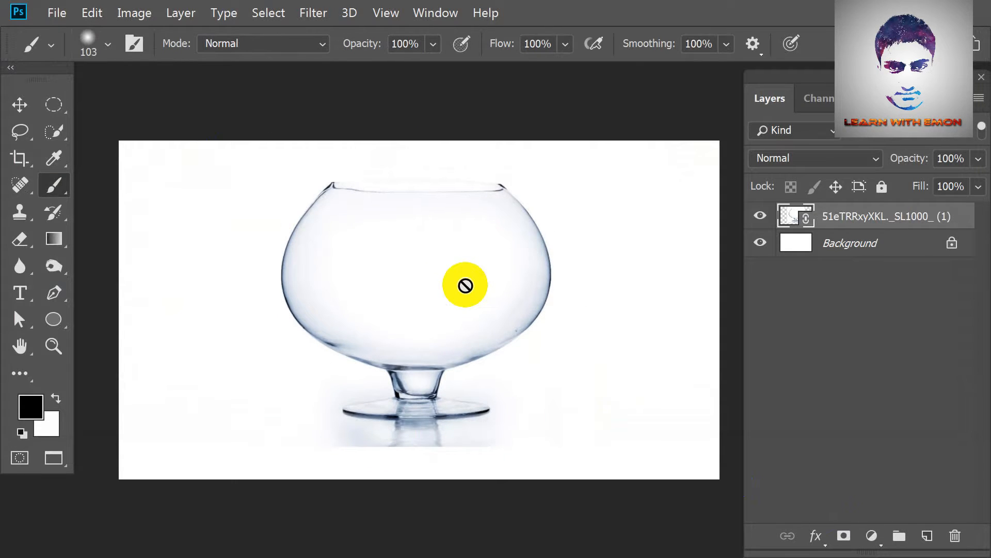
# Duplicate the bowl layer and add a Levels adjustment layer above it with the midtone value at 0.44.
pyautogui.hotkey('ctrl', 'j')
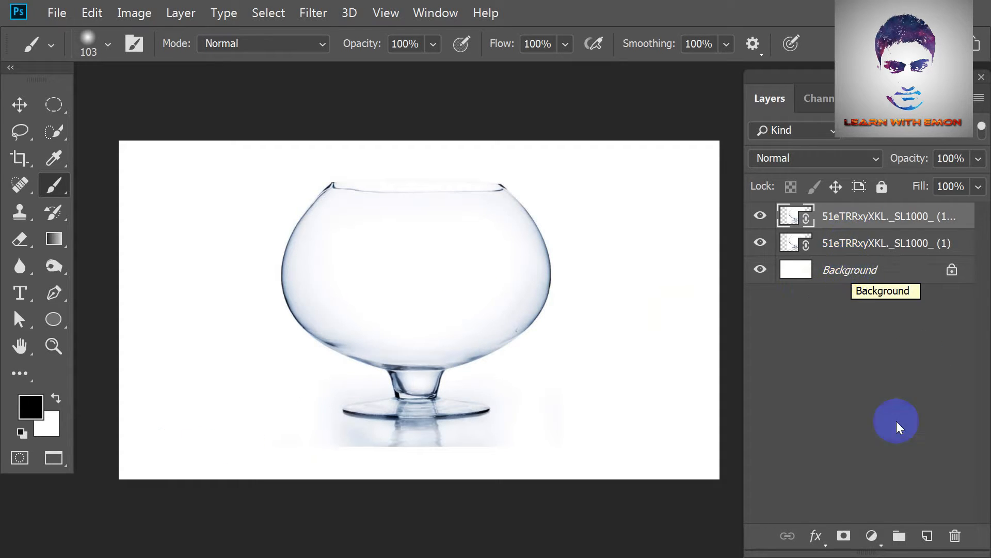
pyautogui.click(872, 535)
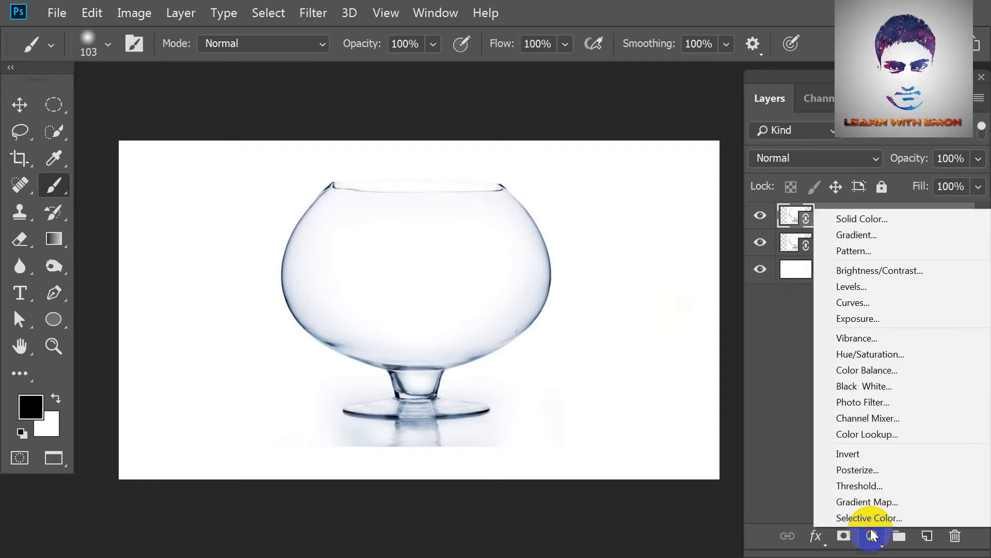
pyautogui.click(878, 286)
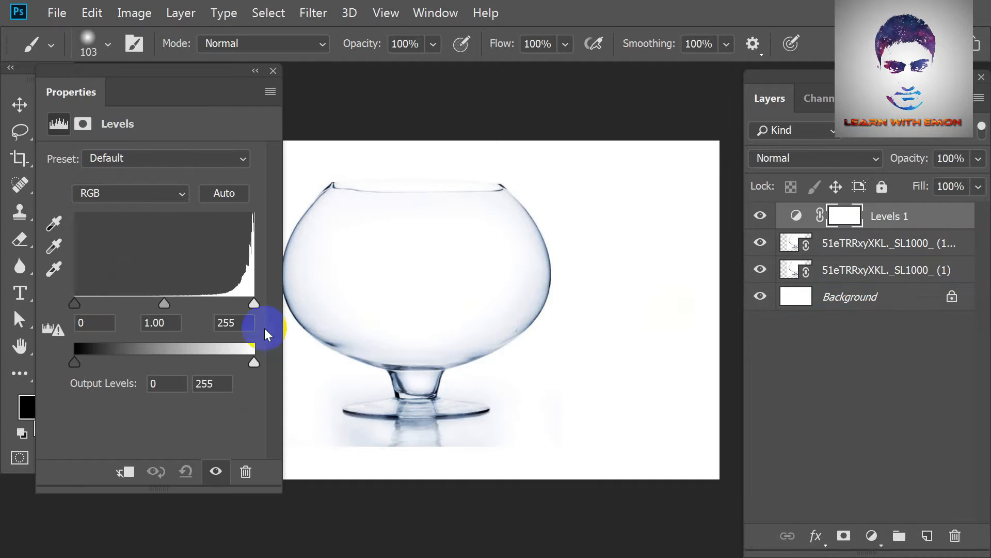
pyautogui.moveTo(166, 305); pyautogui.dragTo(207, 297)
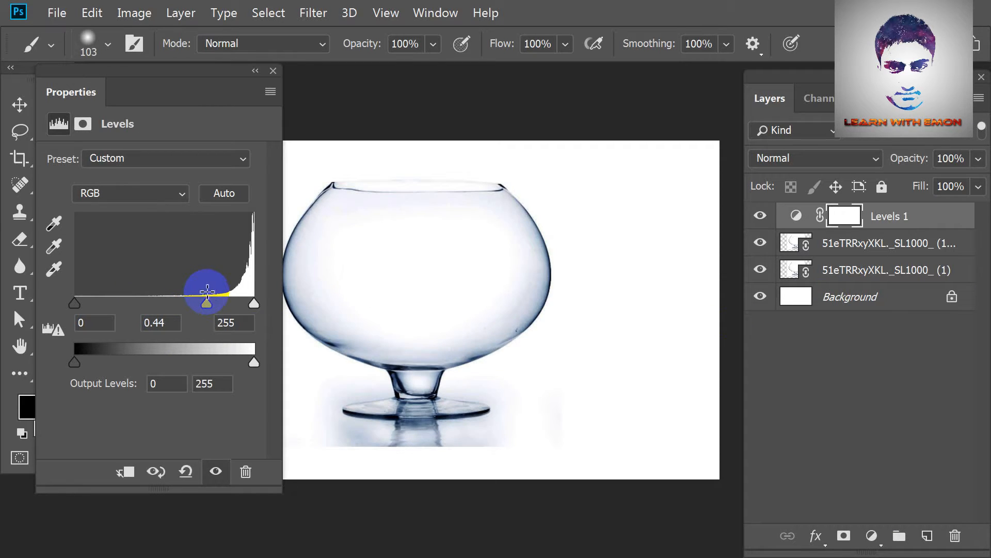
pyautogui.click(276, 72)
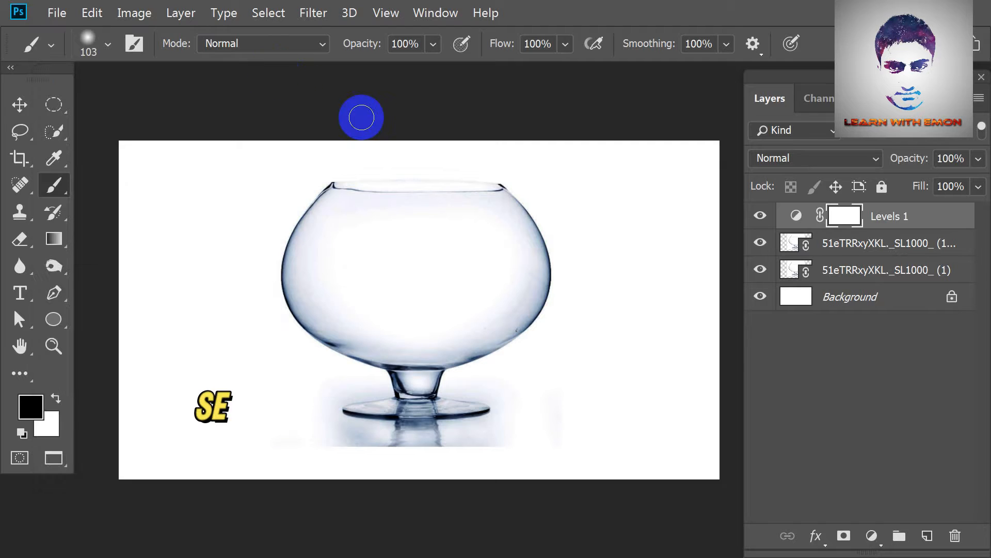
# Select the bowl's body and stem on the duplicate bowl layer with the Quick Selection tool.
pyautogui.click(865, 250)
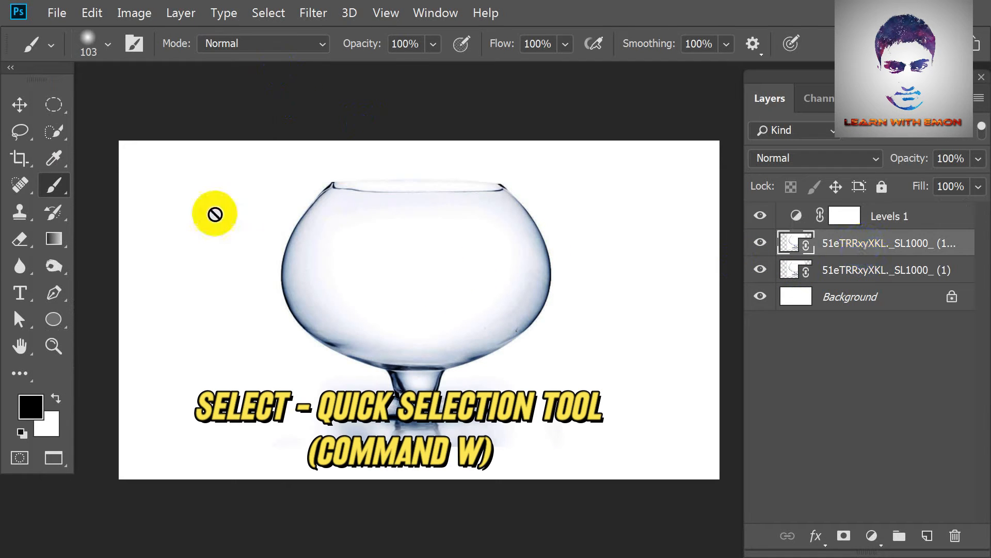
pyautogui.click(56, 133)
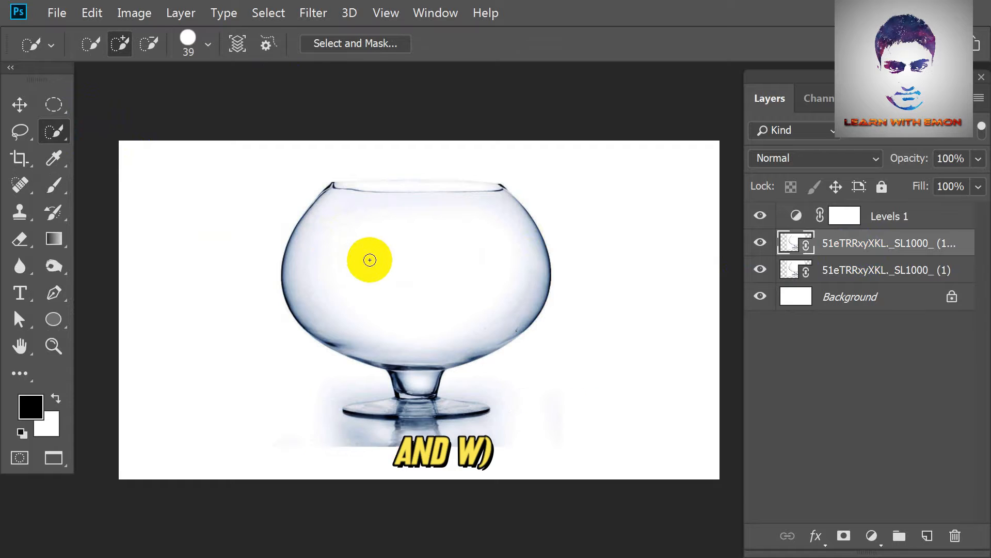
pyautogui.hotkey('ctrl', '+')
# Extend the quick selection over the opening along the bowl's upper rim.
pyautogui.hotkey('ctrl', '+')
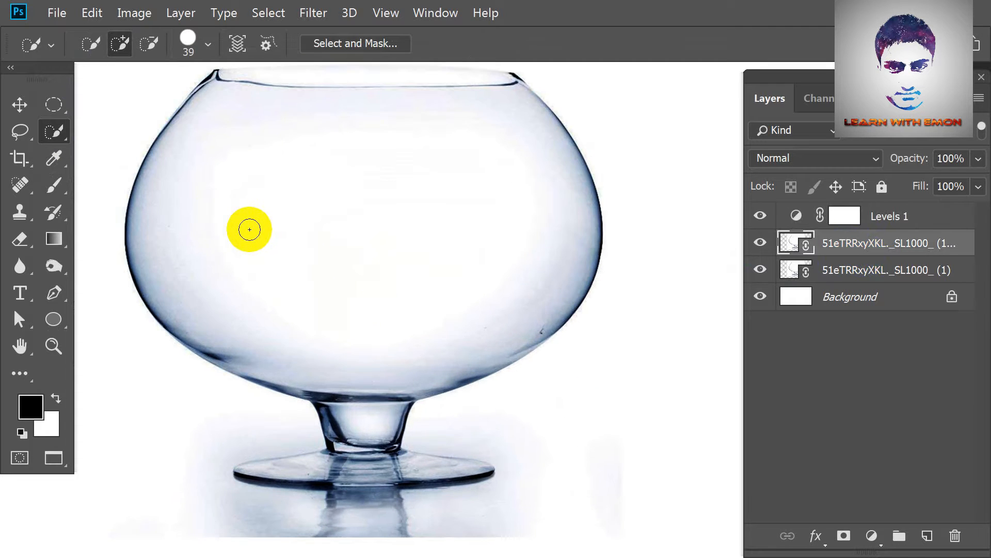
pyautogui.moveTo(177, 177); pyautogui.dragTo(391, 185)
pyautogui.moveTo(314, 302); pyautogui.dragTo(330, 444)
pyautogui.hotkey('ctrl', '+')
pyautogui.moveTo(366, 290)
pyautogui.mouseDown()
pyautogui.moveTo(263, 192)
pyautogui.moveTo(438, 348)
pyautogui.moveTo(523, 363)
pyautogui.mouseUp()
pyautogui.moveTo(254, 245); pyautogui.dragTo(387, 255)
pyautogui.moveTo(462, 280)
pyautogui.mouseDown()
pyautogui.moveTo(324, 255)
pyautogui.moveTo(410, 259)
pyautogui.mouseUp()
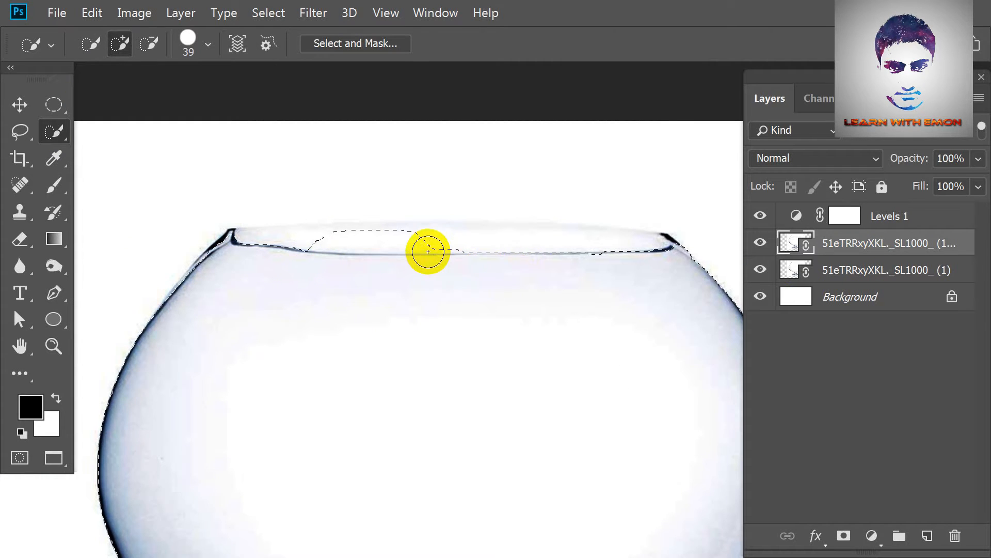
pyautogui.moveTo(483, 250); pyautogui.dragTo(564, 259)
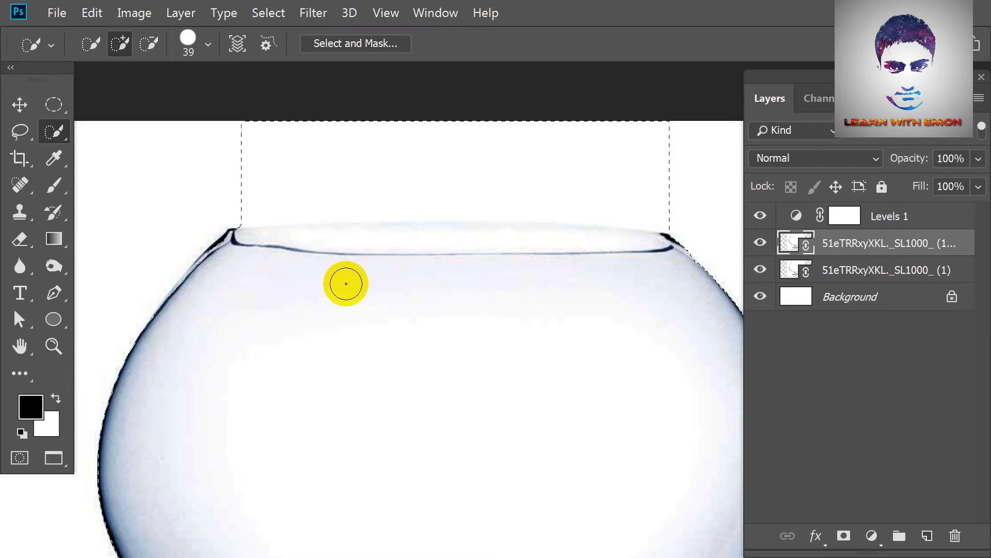
# Trace a closed Pen path along the bowl's rim and around the excess area above it, and subtract it from the selection.
pyautogui.scroll(-3, 351, 310)
pyautogui.scroll(2, 547, 291)
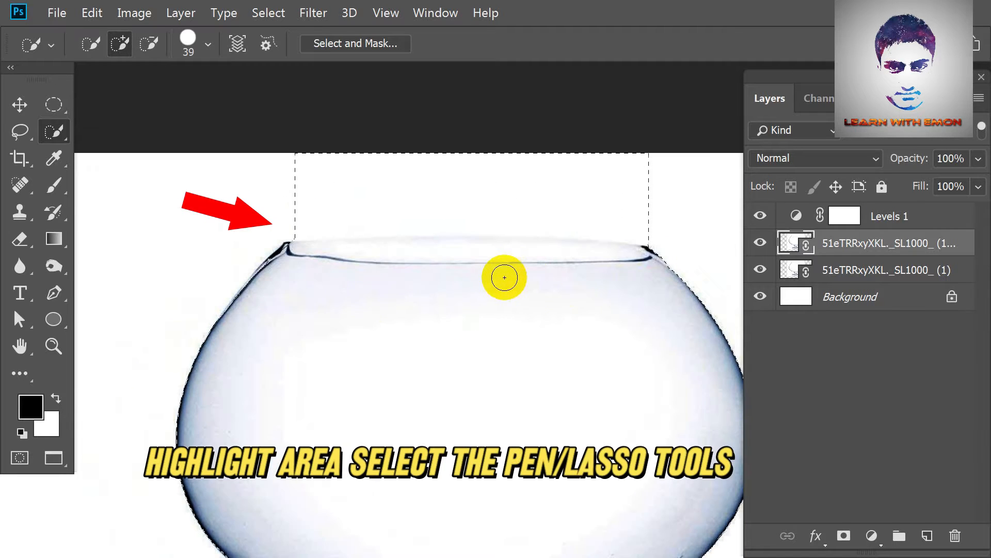
pyautogui.press('p')
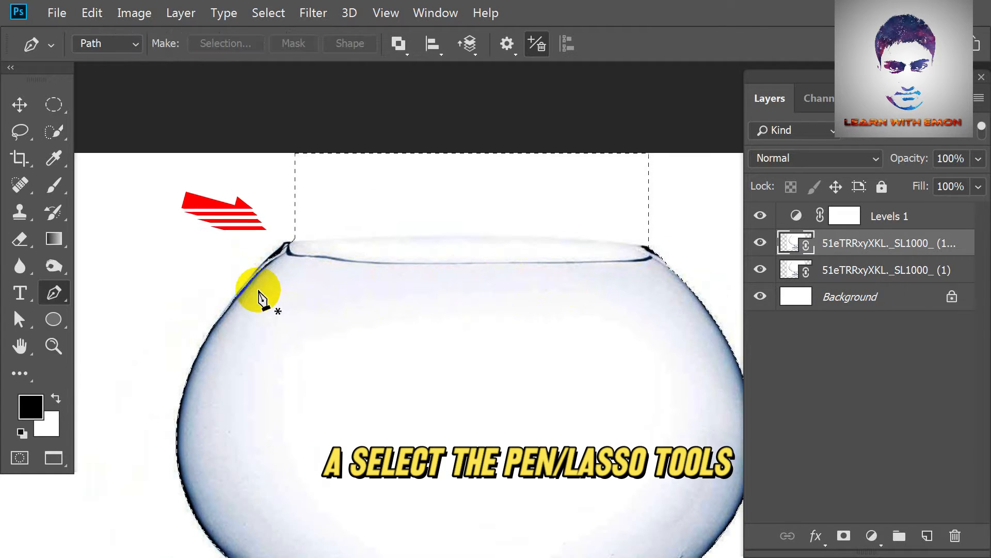
pyautogui.scroll(1, 241, 298)
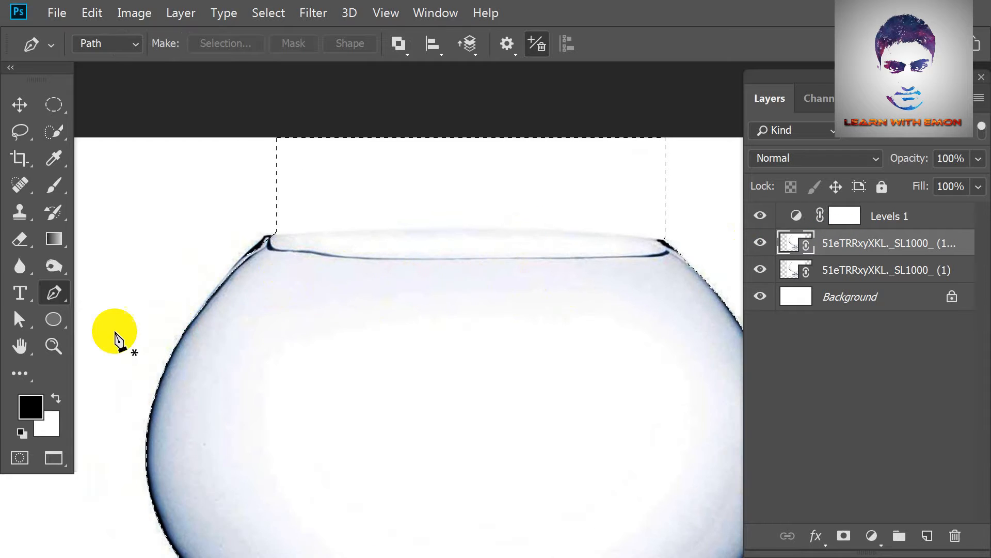
pyautogui.moveTo(193, 313); pyautogui.dragTo(258, 235)
pyautogui.scroll(2, 274, 231)
pyautogui.click(291, 207)
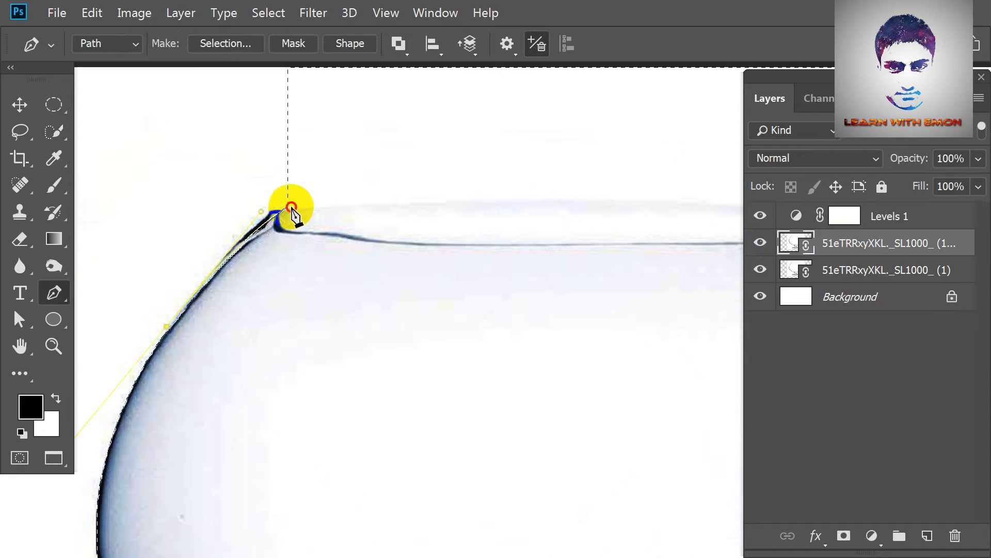
pyautogui.scroll(-2, 320, 212)
pyautogui.click(533, 201)
pyautogui.click(655, 162)
pyautogui.click(611, 80)
pyautogui.click(109, 72)
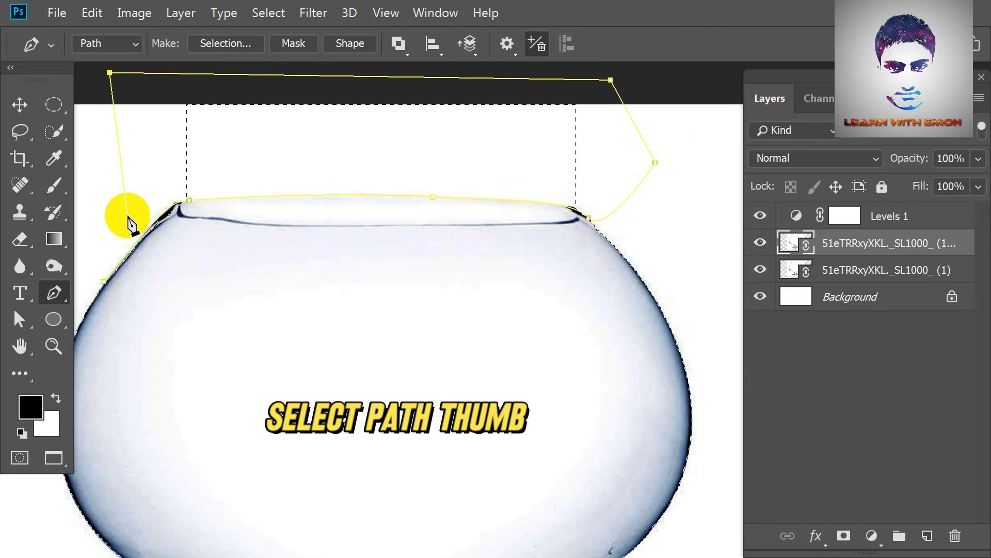
pyautogui.click(105, 284)
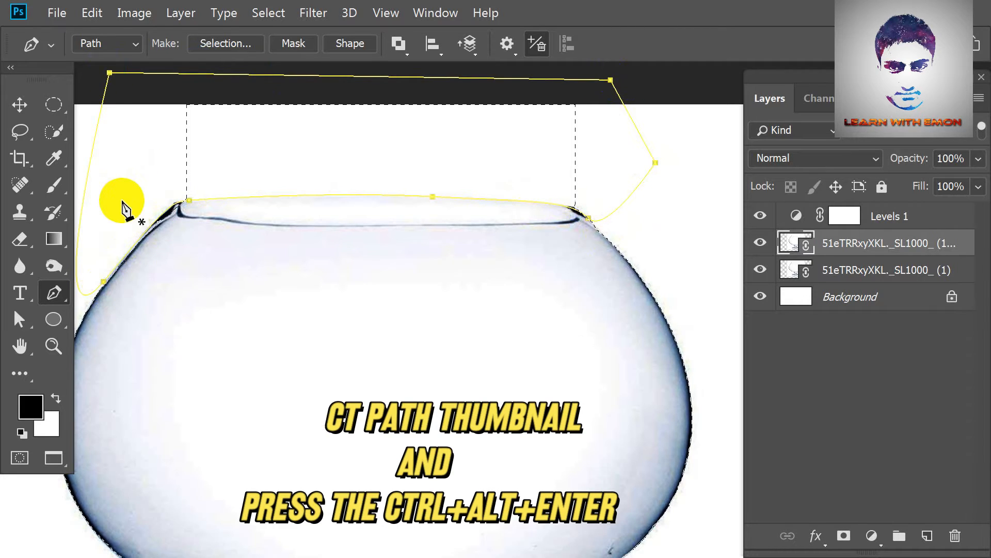
pyautogui.hotkey('ctrl', 'alt', 'Return')
# Add the glass's round foot to the selection with the Quick Selection tool, leaving out the reflection below.
pyautogui.moveTo(309, 338)
pyautogui.mouseDown()
pyautogui.moveTo(359, 268)
pyautogui.moveTo(374, 363)
pyautogui.mouseUp()
pyautogui.press('w')
pyautogui.scroll(2, 417, 330)
pyautogui.moveTo(485, 343); pyautogui.dragTo(622, 338)
pyautogui.moveTo(293, 344); pyautogui.dragTo(166, 338)
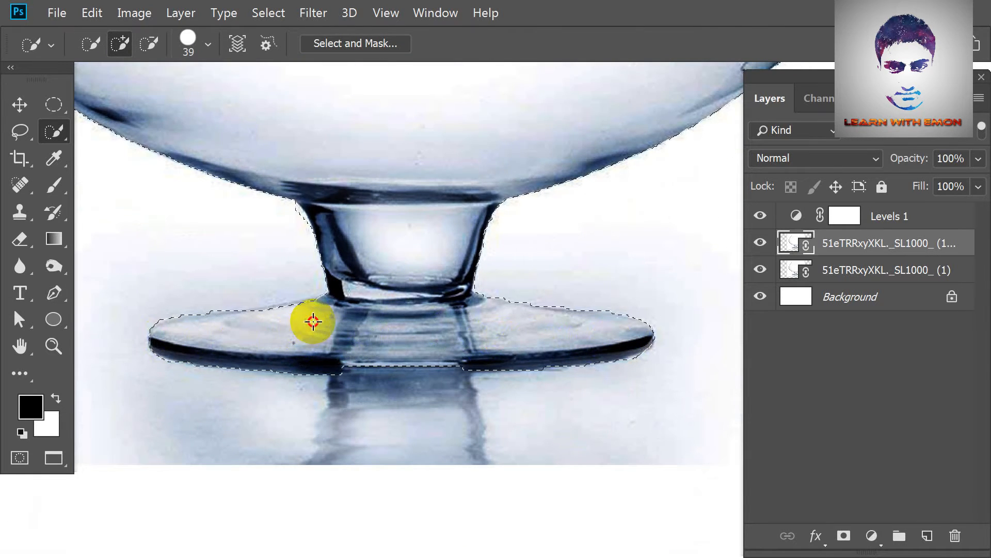
pyautogui.moveTo(350, 416); pyautogui.dragTo(394, 310)
pyautogui.press('l')
pyautogui.moveTo(518, 262)
pyautogui.mouseDown()
pyautogui.moveTo(484, 269)
pyautogui.moveTo(438, 233)
pyautogui.moveTo(509, 249)
pyautogui.mouseUp()
# Delete the Levels adjustment and the duplicate bowl layer, and rename the remaining bowl layer as Pot.
pyautogui.scroll(-4, 553, 284)
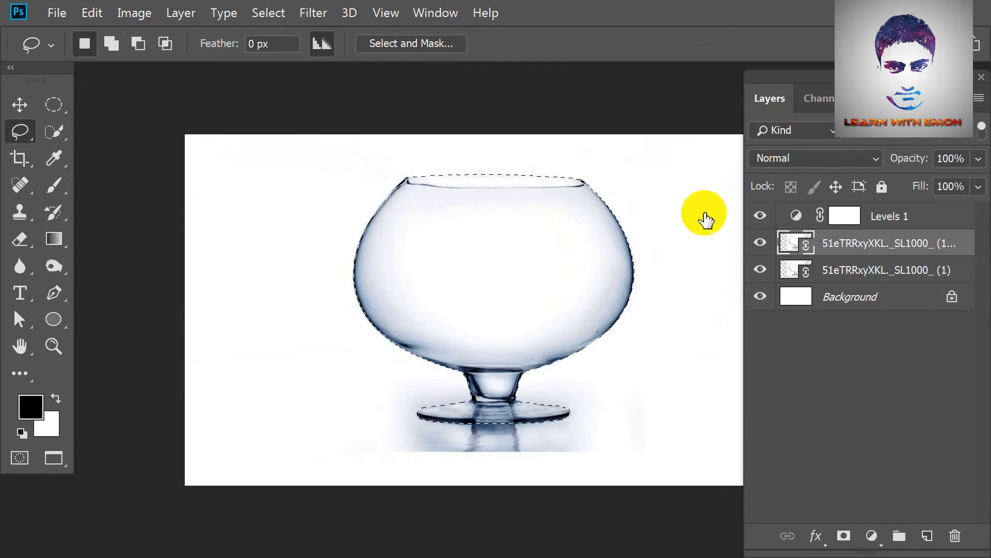
pyautogui.keyDown('ctrl'); pyautogui.click(913, 228); pyautogui.keyUp('ctrl')
pyautogui.moveTo(911, 250); pyautogui.dragTo(955, 535)
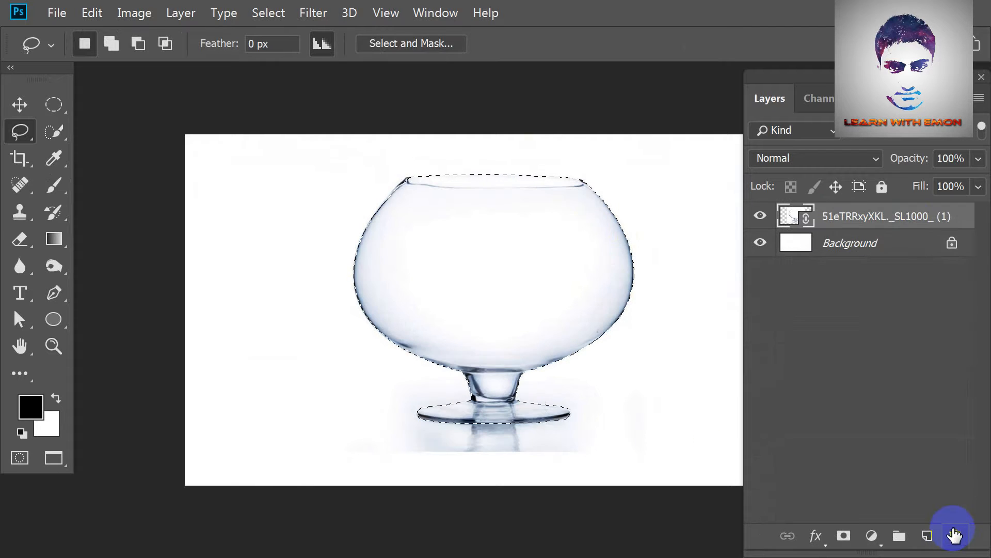
pyautogui.doubleClick(856, 220)
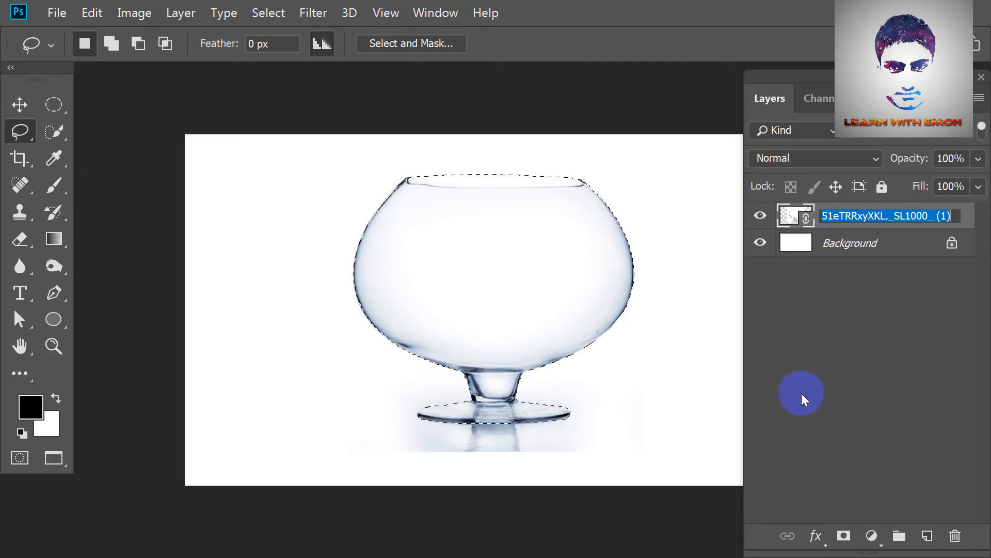
pyautogui.write('Pot')
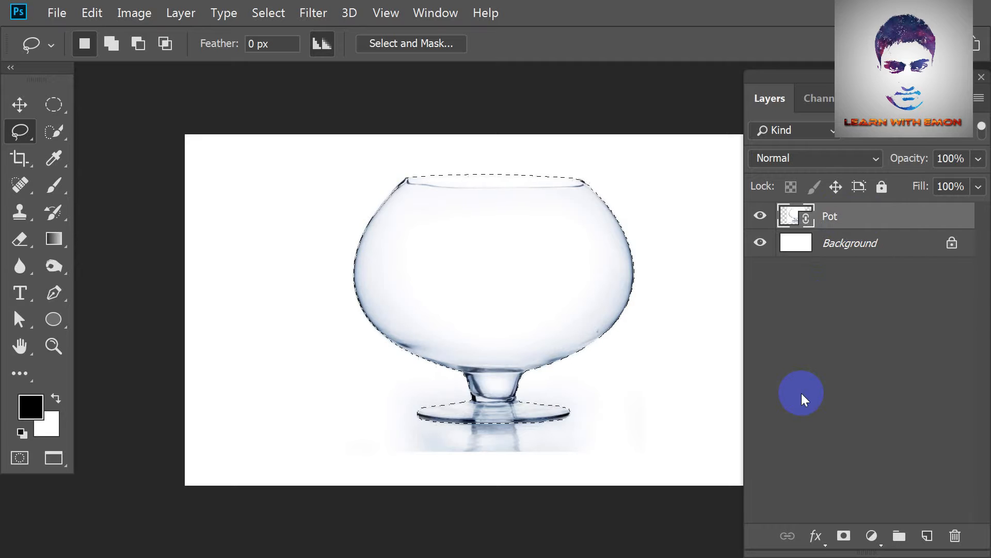
# Smooth the glass bowl selection with a sample radius of 2 pixels.
pyautogui.hotkey('ctrl', '+')
pyautogui.hotkey('ctrl', '+')
pyautogui.hotkey('ctrl', '+')
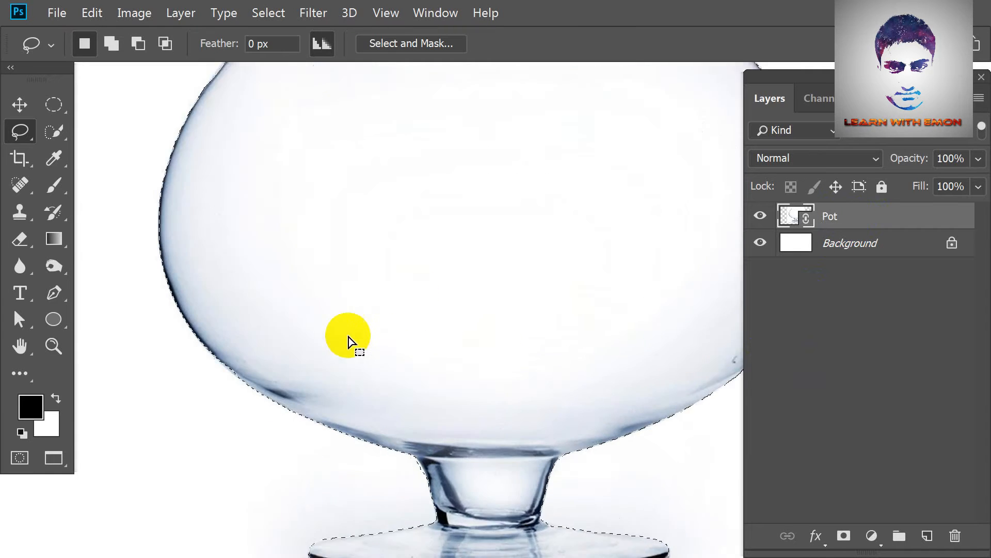
pyautogui.click(266, 13)
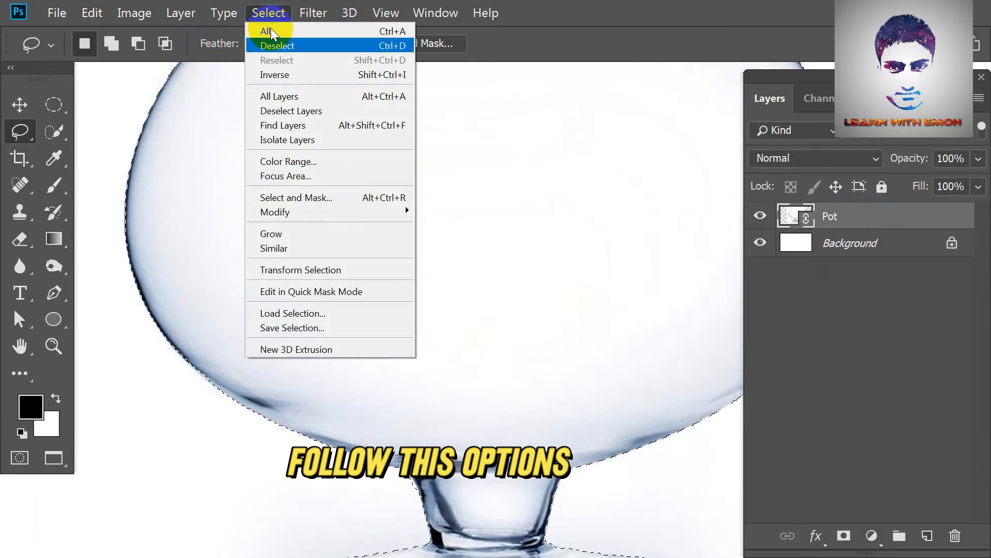
pyautogui.moveTo(345, 212)
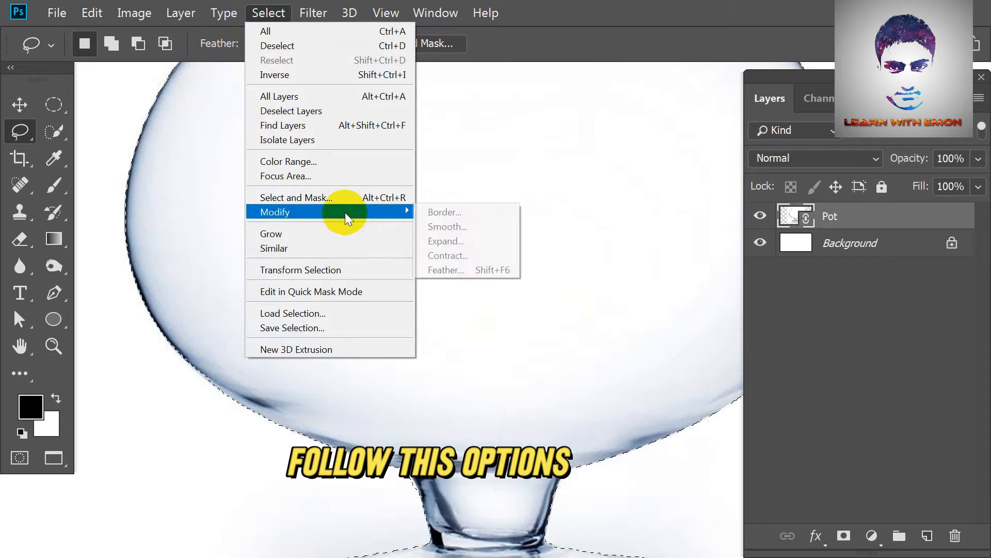
pyautogui.click(480, 227)
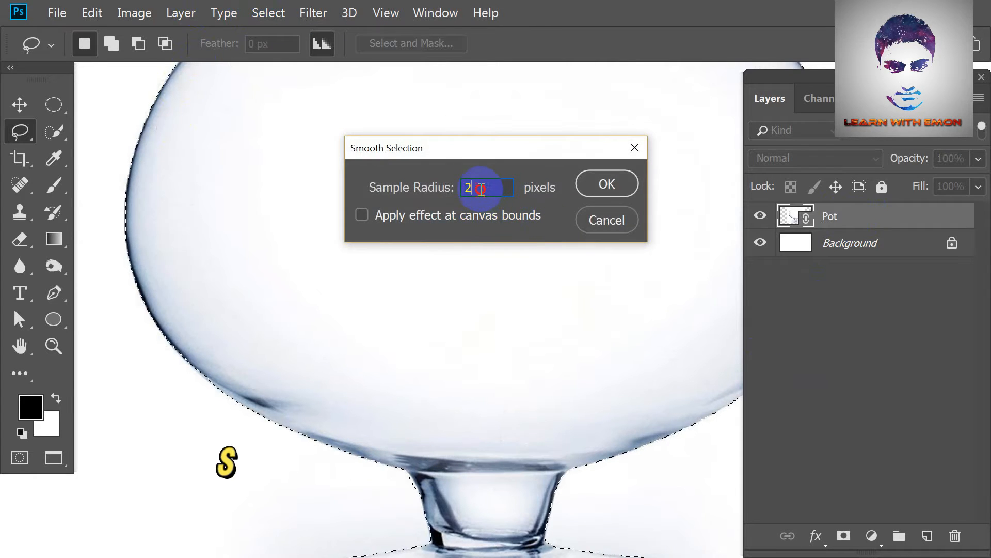
pyautogui.write('2')
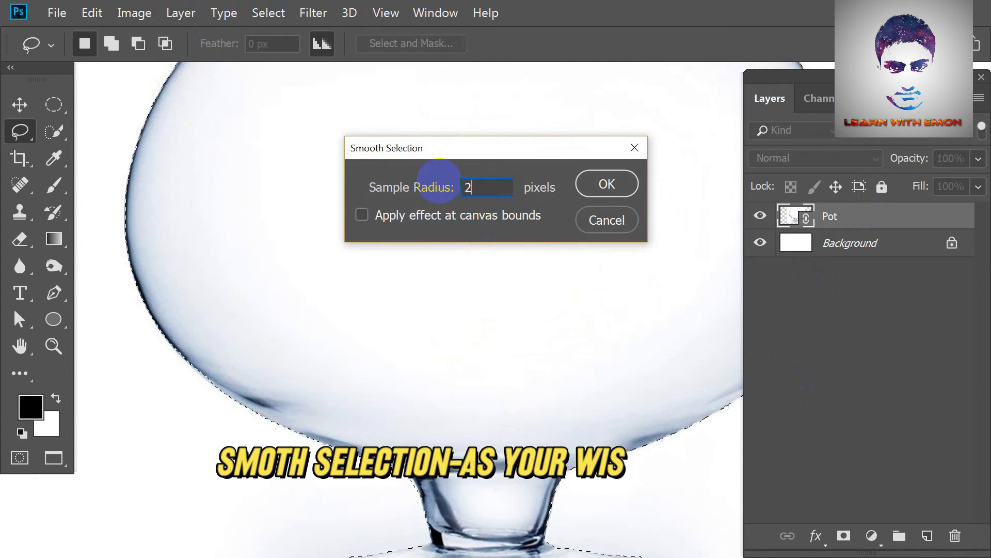
pyautogui.click(607, 184)
# Contract the glass bowl selection by 1 pixel.
pyautogui.click(281, 12)
pyautogui.moveTo(324, 215)
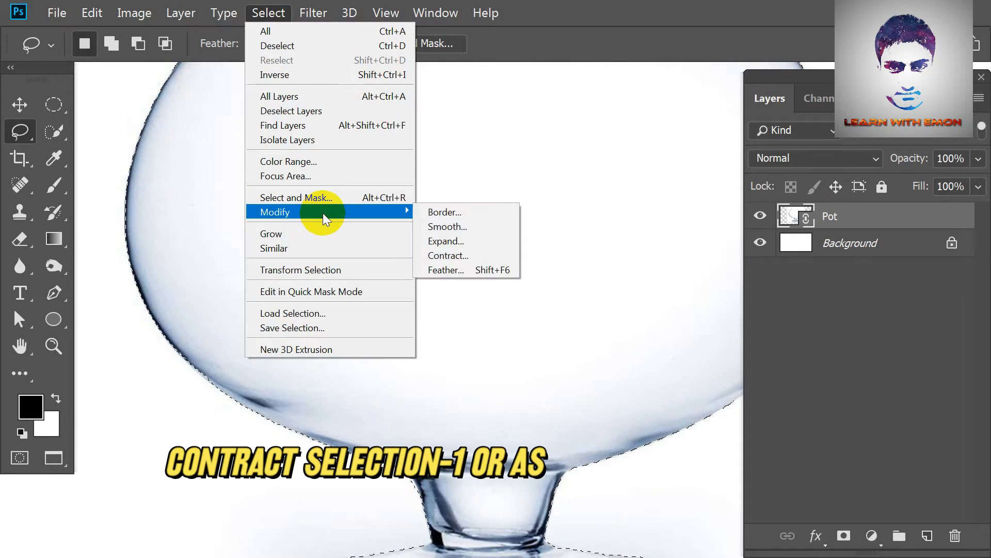
pyautogui.click(449, 255)
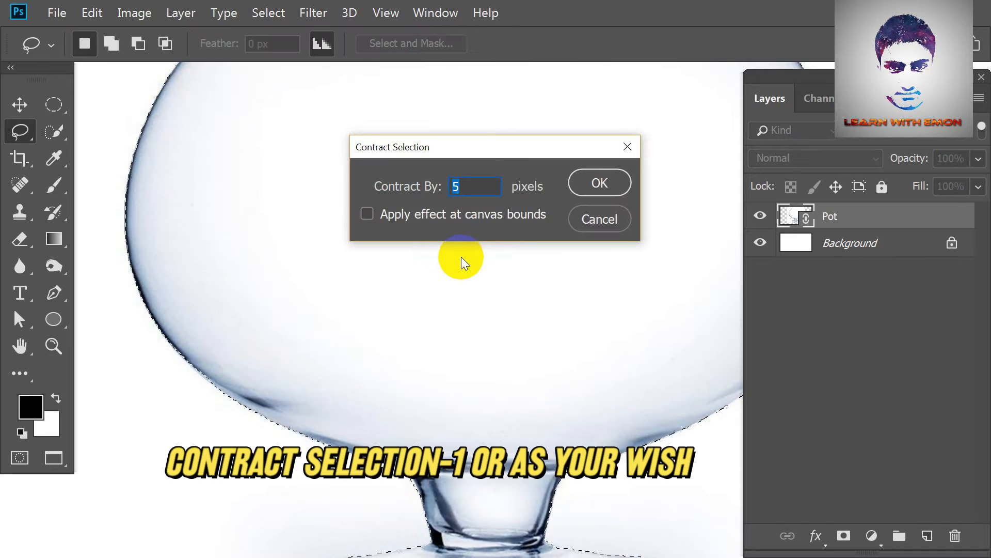
pyautogui.write('1')
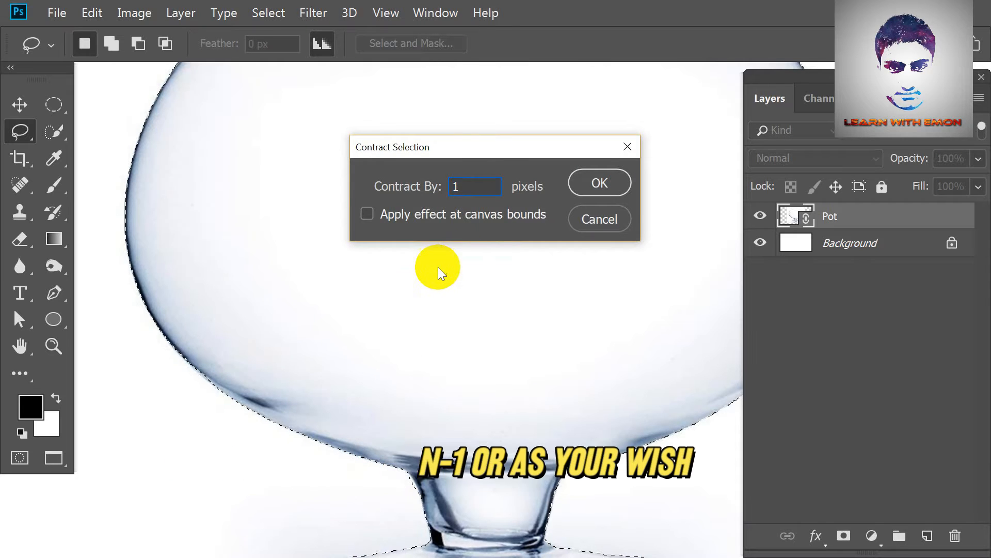
pyautogui.click(593, 185)
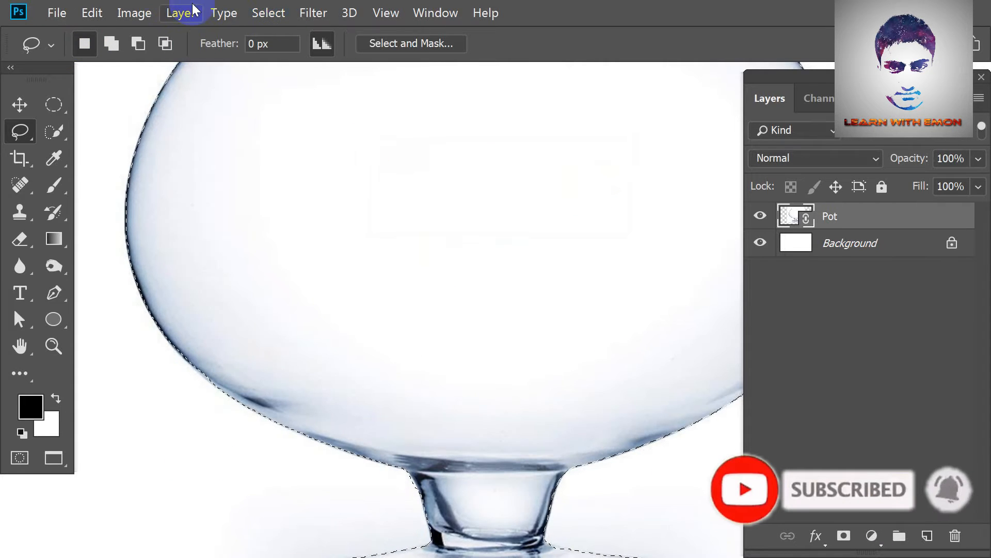
# Feather the glass bowl selection with a radius of 1 pixel.
pyautogui.click(256, 9)
pyautogui.moveTo(358, 213)
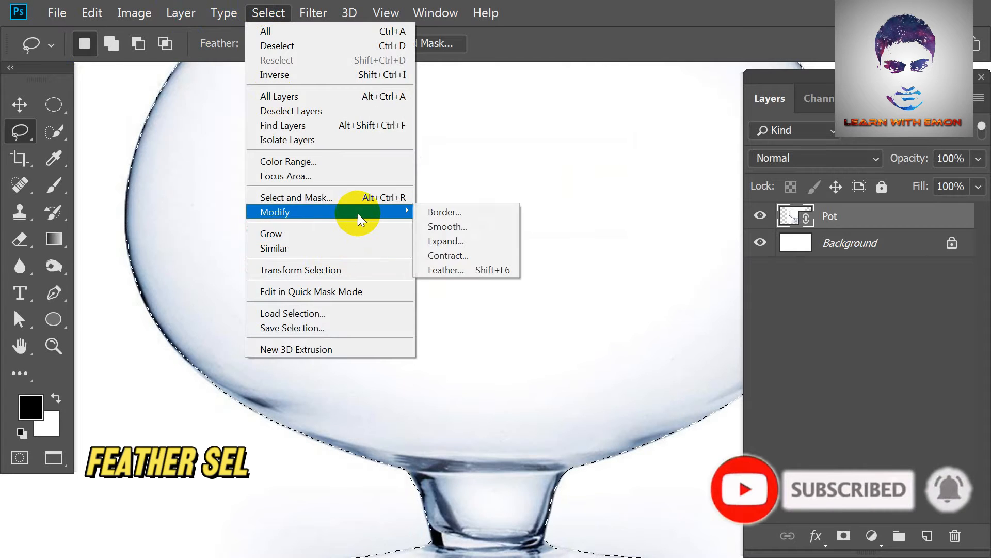
pyautogui.click(490, 270)
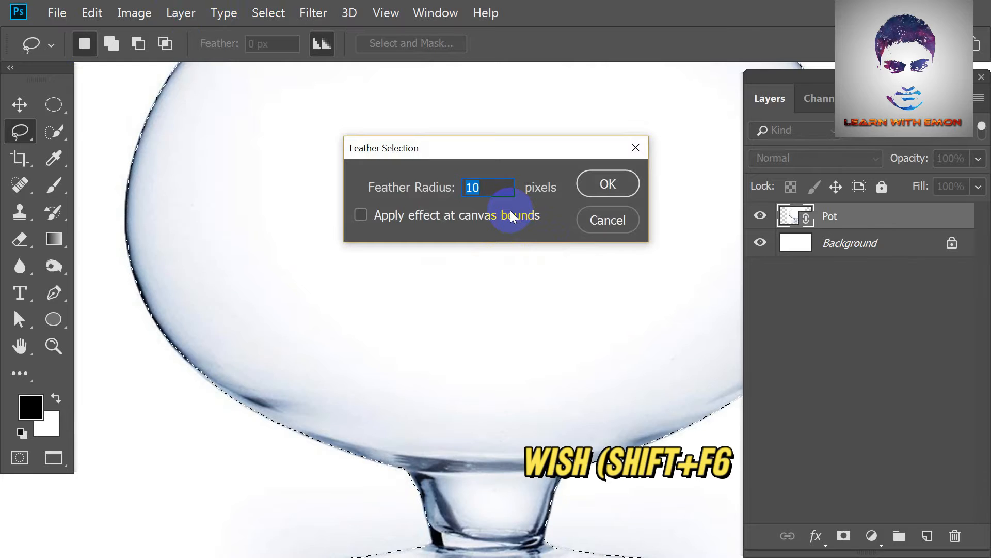
pyautogui.write('1')
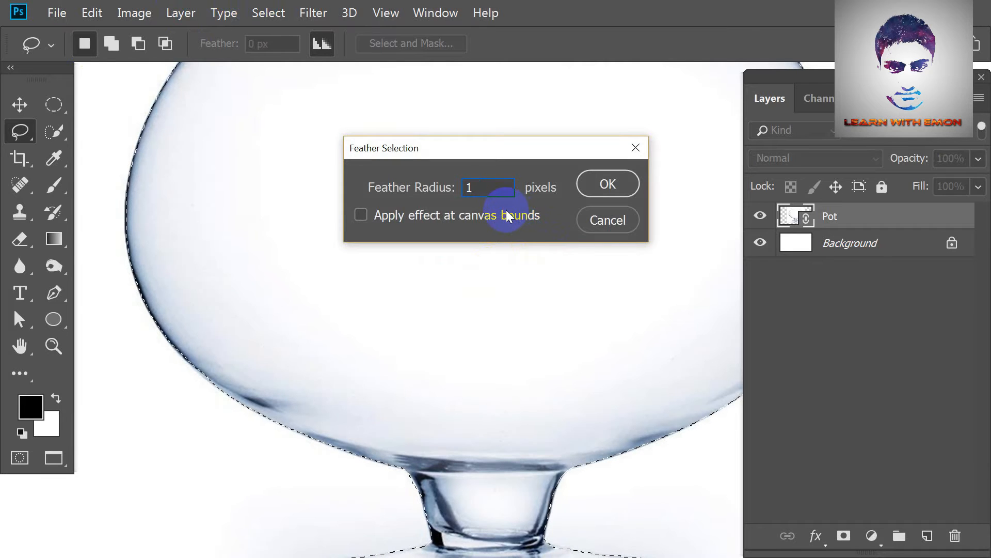
pyautogui.click(617, 183)
pyautogui.hotkey('ctrl', '0')
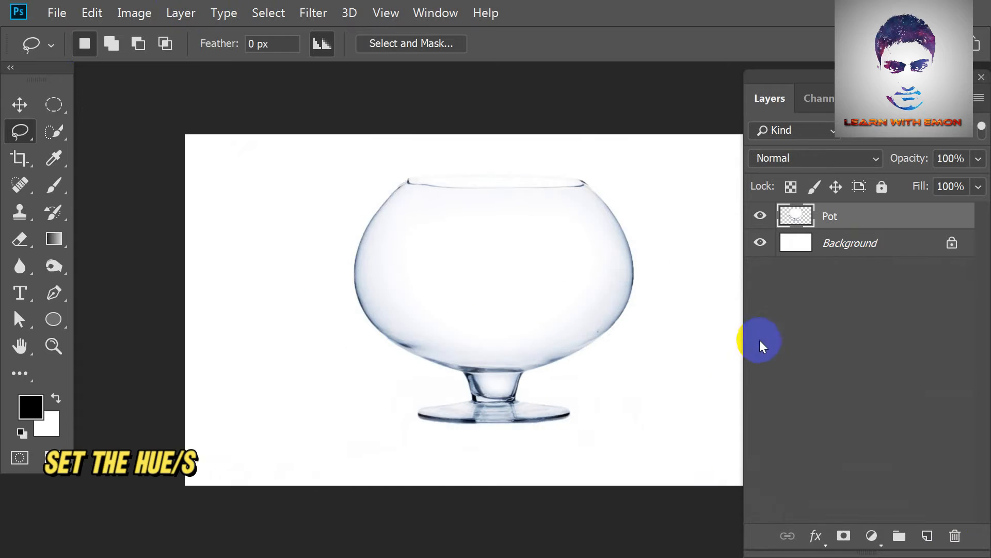
# Add a Hue/Saturation adjustment with hue +45, saturation +34 and lightness +10, clipped to the Pot layer.
pyautogui.click(872, 535)
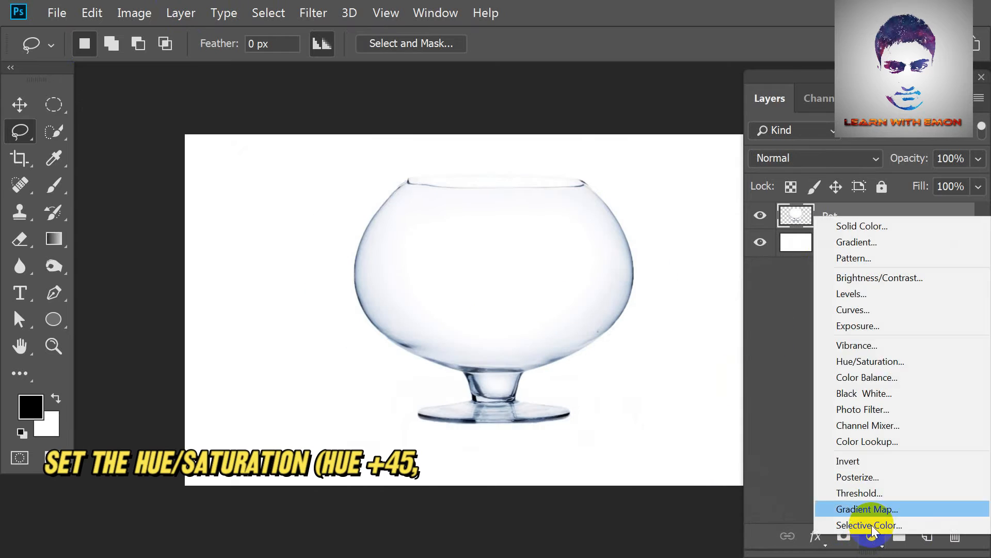
pyautogui.click(871, 356)
pyautogui.moveTo(150, 235); pyautogui.dragTo(186, 235)
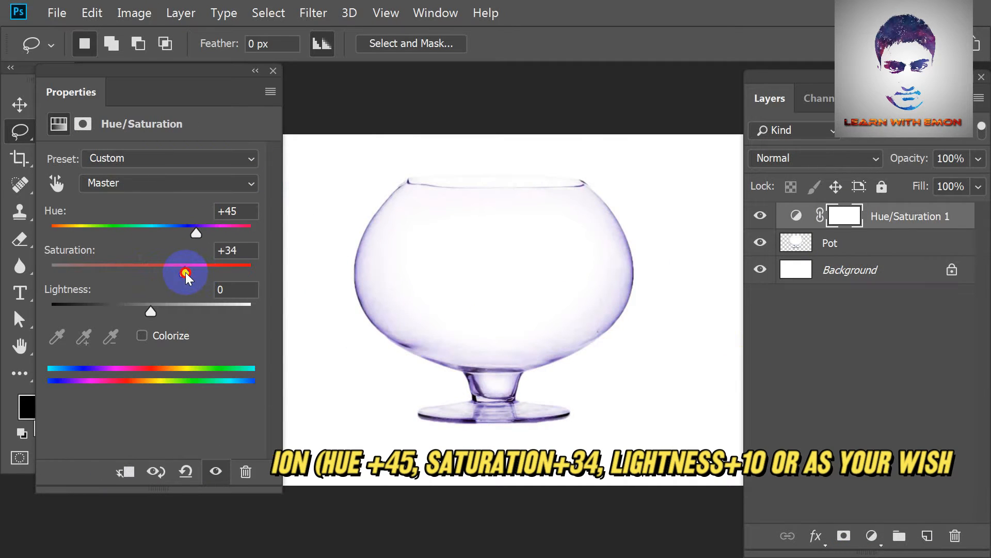
pyautogui.moveTo(150, 311); pyautogui.dragTo(171, 311)
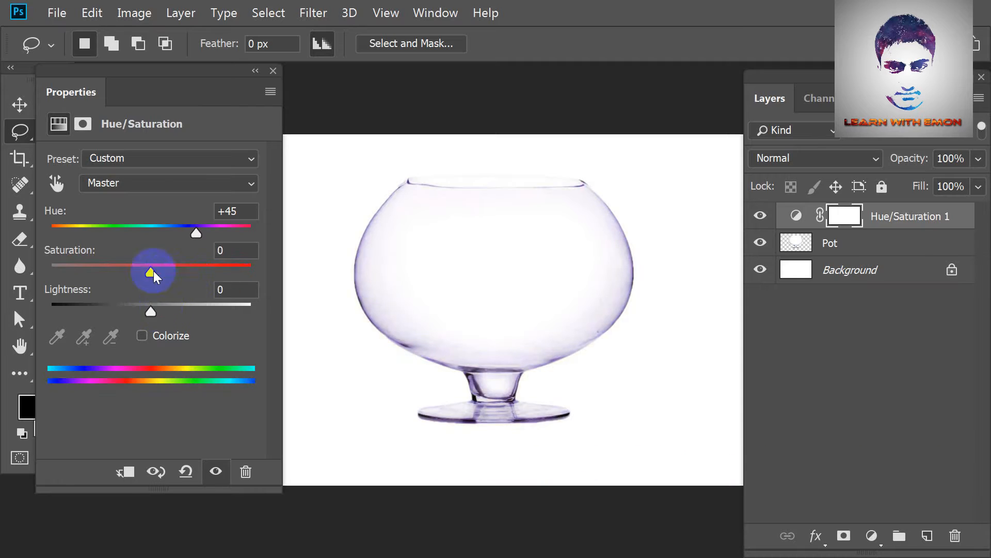
pyautogui.moveTo(153, 274); pyautogui.dragTo(188, 274)
pyautogui.moveTo(151, 310); pyautogui.dragTo(161, 309)
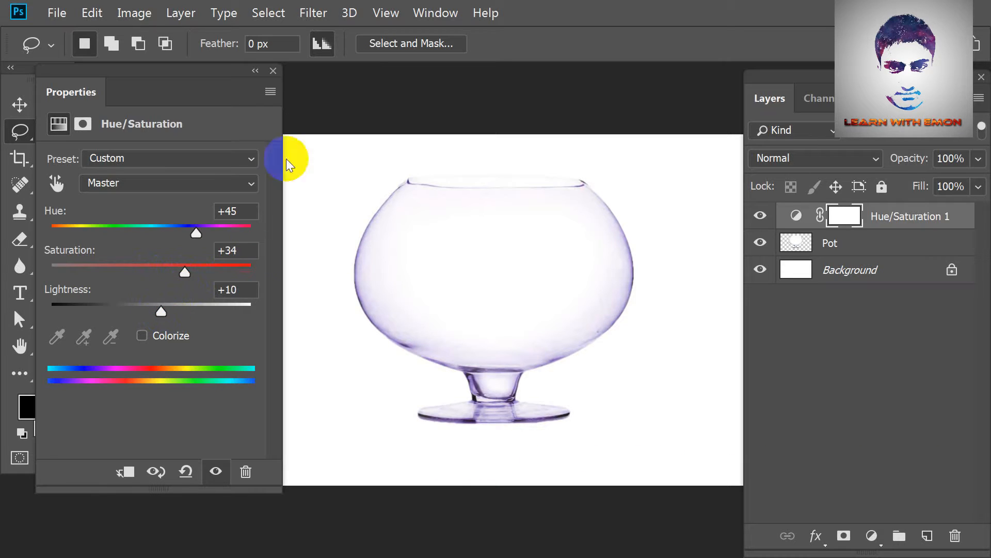
pyautogui.click(273, 71)
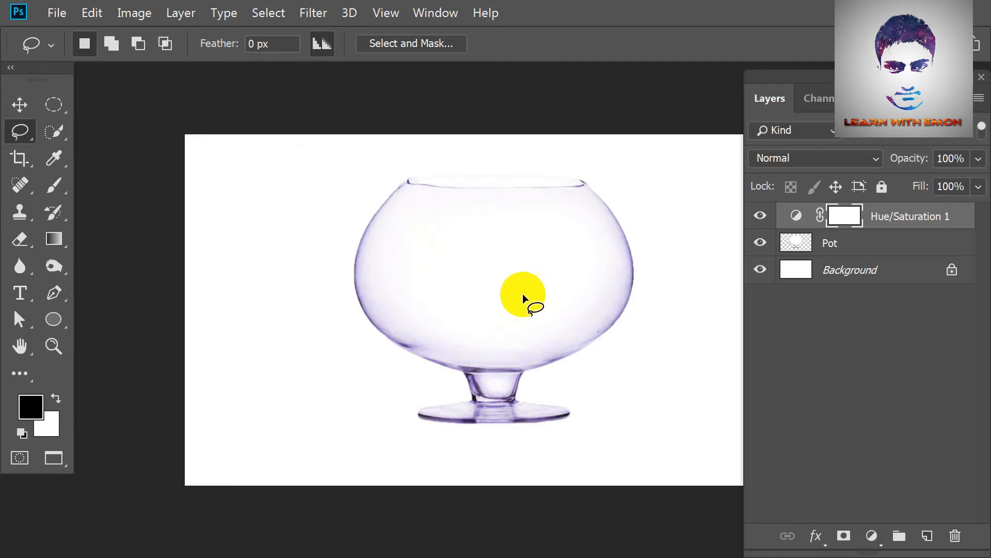
pyautogui.keyDown('alt'); pyautogui.click(880, 228); pyautogui.keyUp('alt')
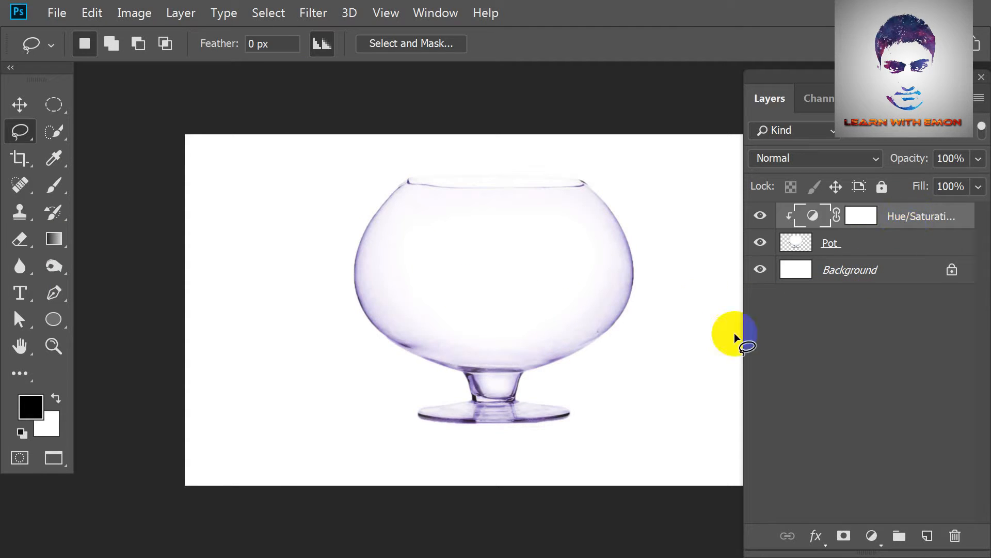
# Place the underwater image as a linked file above the Hue/Saturation layer and set its blend mode to Multiply.
pyautogui.click(56, 11)
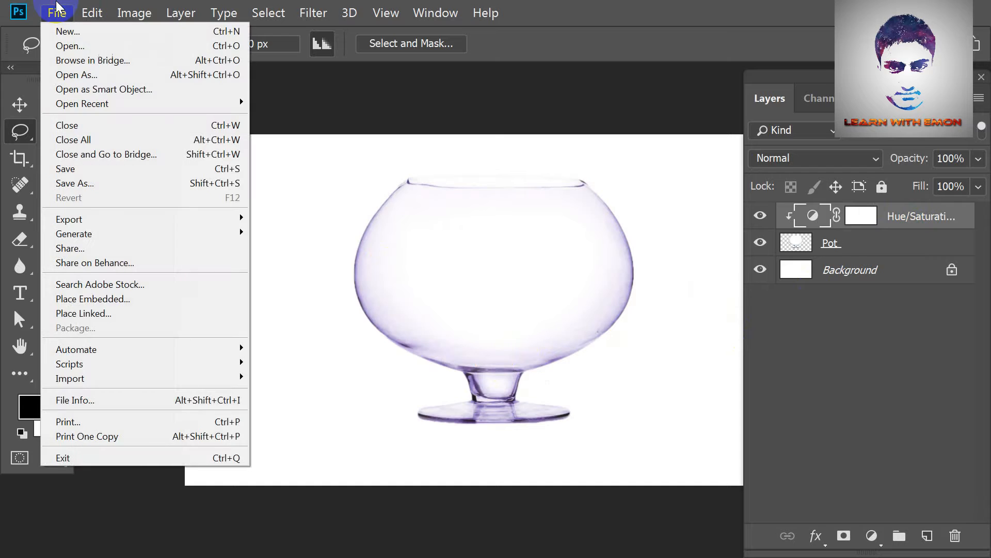
pyautogui.click(123, 314)
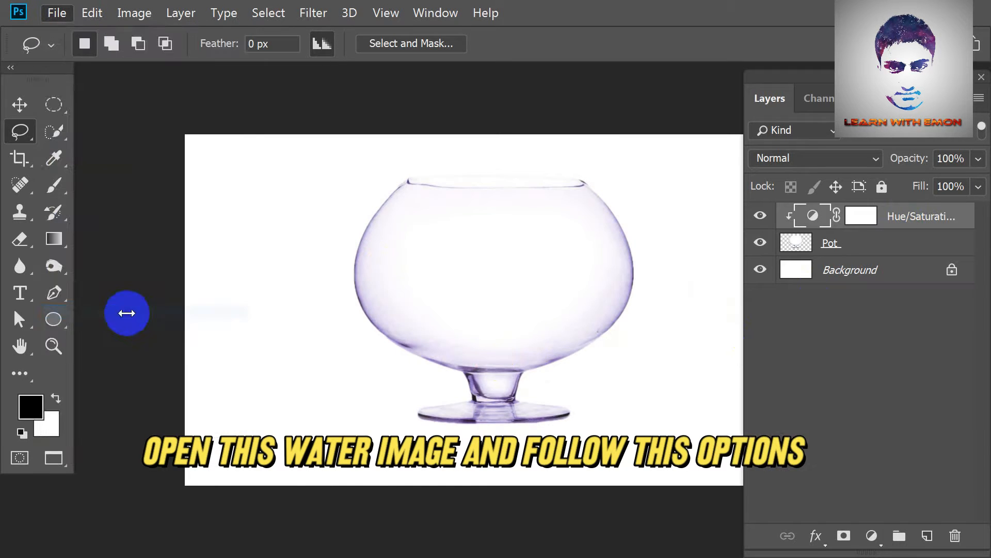
pyautogui.click(590, 123)
pyautogui.doubleClick(590, 123)
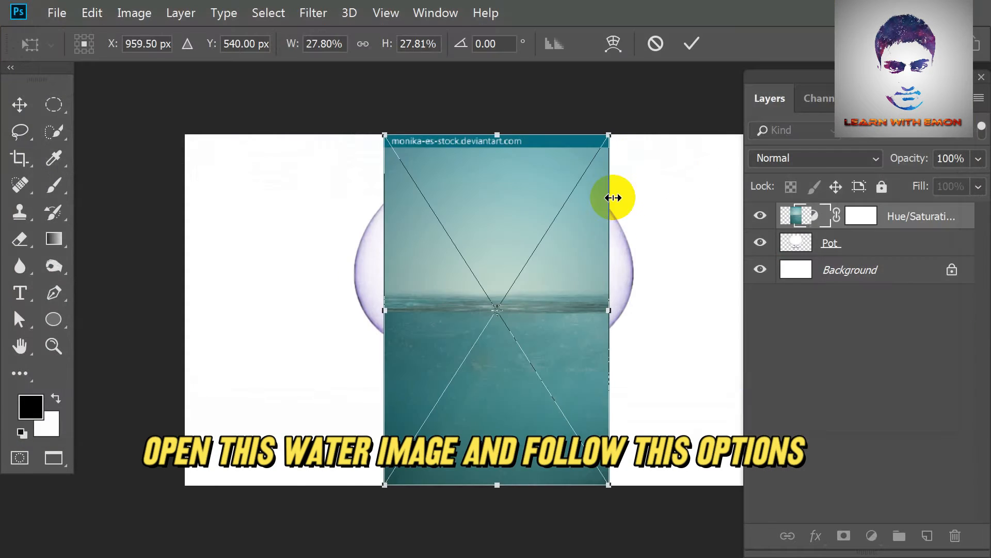
pyautogui.press('Return')
pyautogui.press('l')
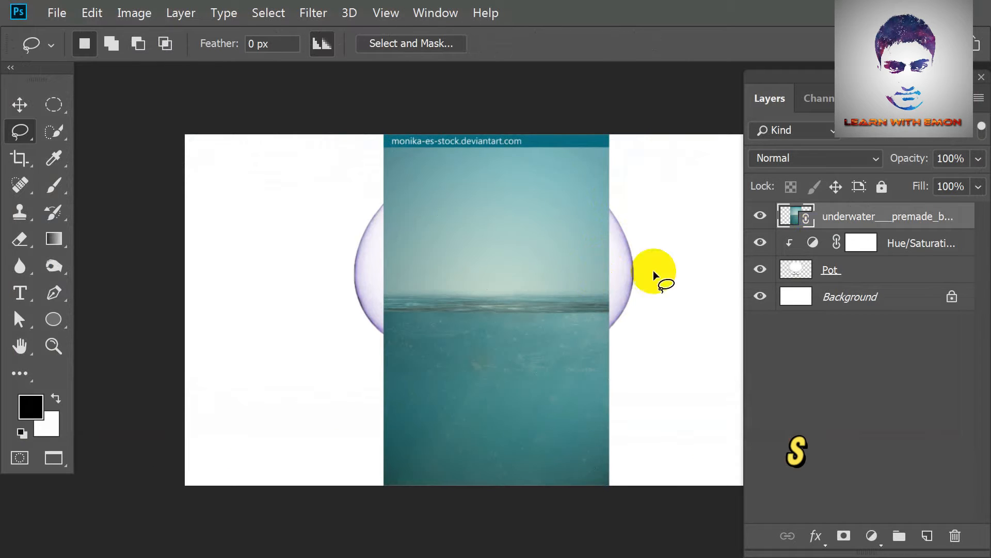
pyautogui.click(858, 157)
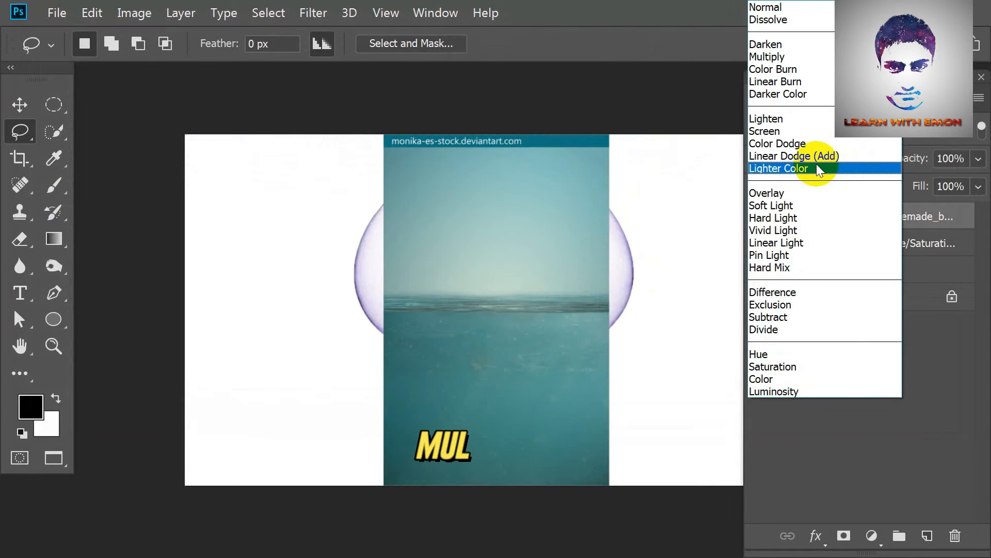
pyautogui.click(797, 57)
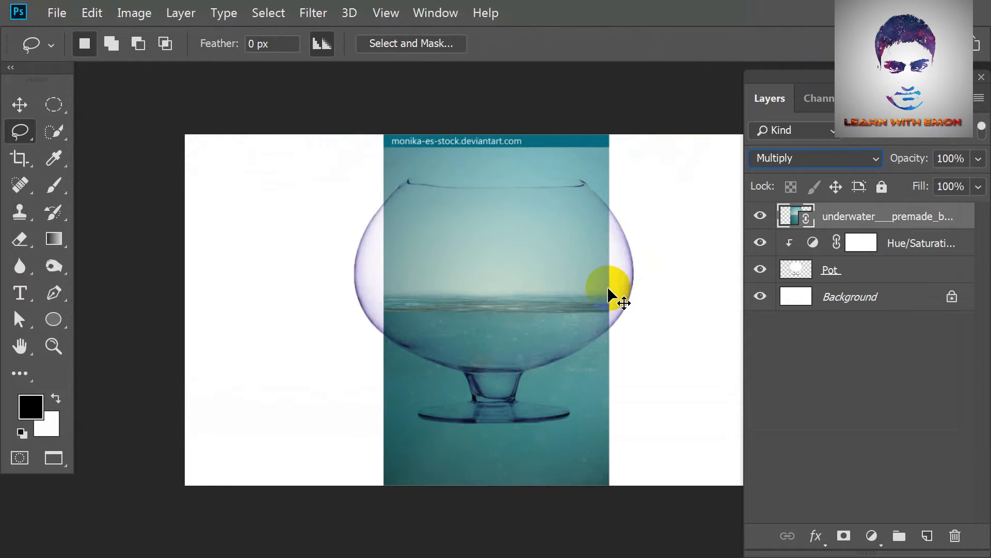
# Widen the underwater image to about 36% so it spans the bowl, and move it up to about Y 493 px.
pyautogui.hotkey('ctrl', 't')
pyautogui.moveTo(608, 309); pyautogui.dragTo(635, 309)
pyautogui.moveTo(388, 309); pyautogui.dragTo(343, 308)
pyautogui.moveTo(561, 349); pyautogui.dragTo(561, 331)
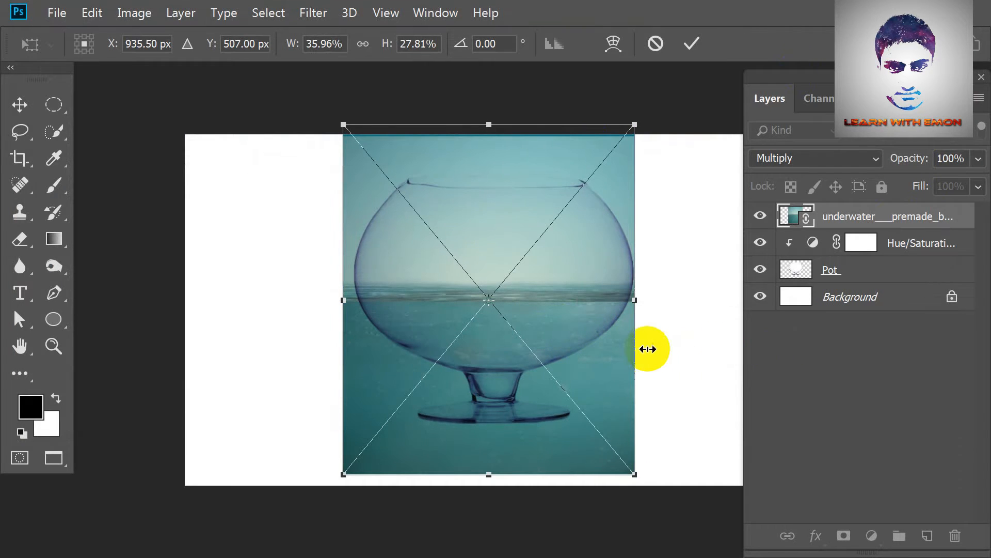
pyautogui.press('Up')
pyautogui.press('Up')
pyautogui.press('Up')
pyautogui.press('Up')
pyautogui.press('Up')
pyautogui.press('Up')
pyautogui.press('Up')
pyautogui.press('Up')
pyautogui.press('Up')
pyautogui.press('Up')
pyautogui.press('Up')
pyautogui.press('Up')
pyautogui.press('Up')
pyautogui.press('Up')
pyautogui.press('Up')
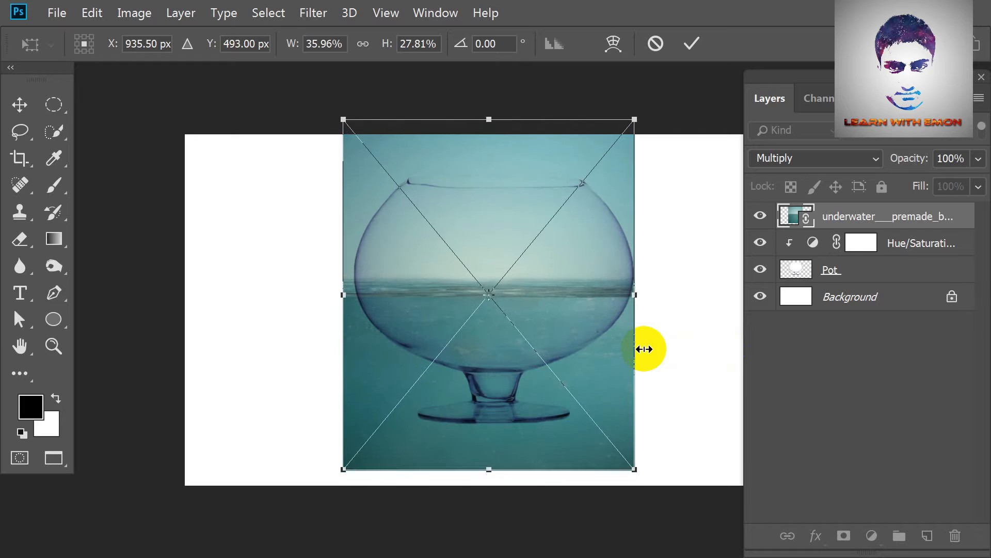
pyautogui.press('Return')
pyautogui.press('l')
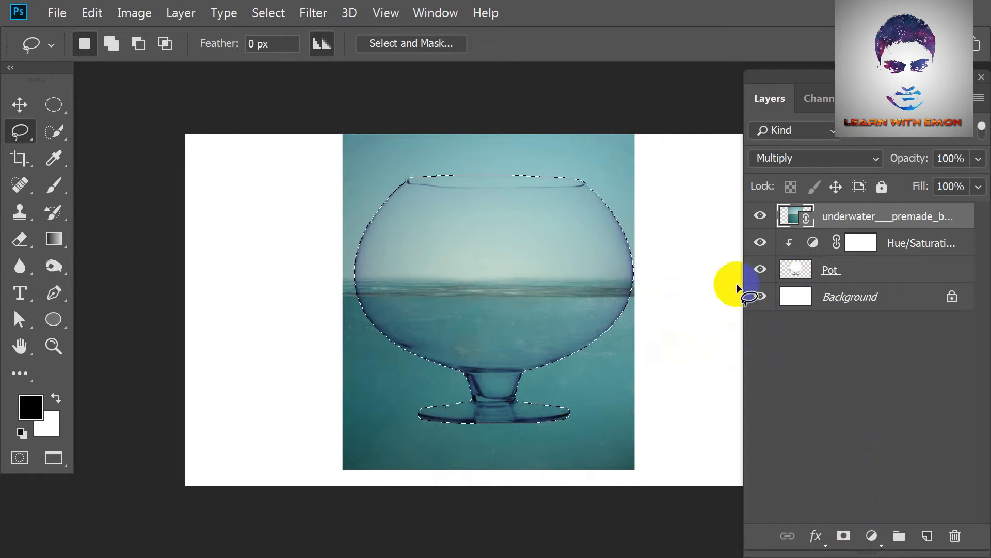
# With the underwater layer active, contract the bowl-shaped selection by 5 pixels.
pyautogui.hotkey('ctrl', '+')
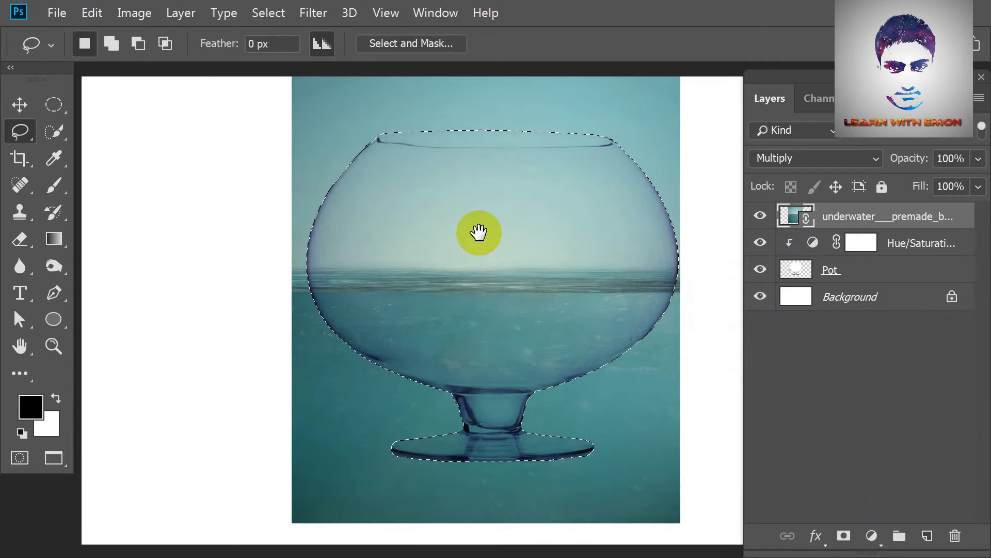
pyautogui.moveTo(479, 230); pyautogui.dragTo(467, 266)
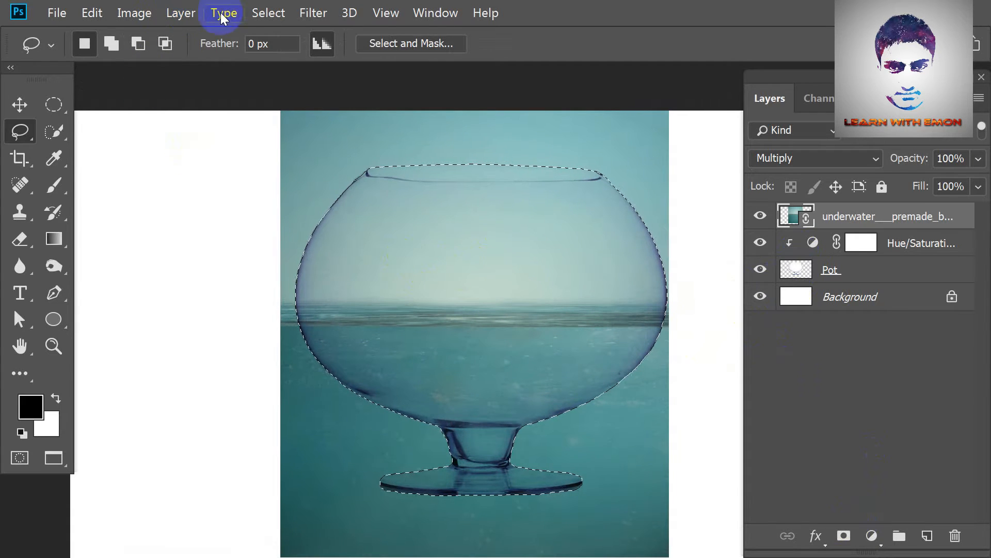
pyautogui.click(268, 13)
pyautogui.moveTo(332, 214)
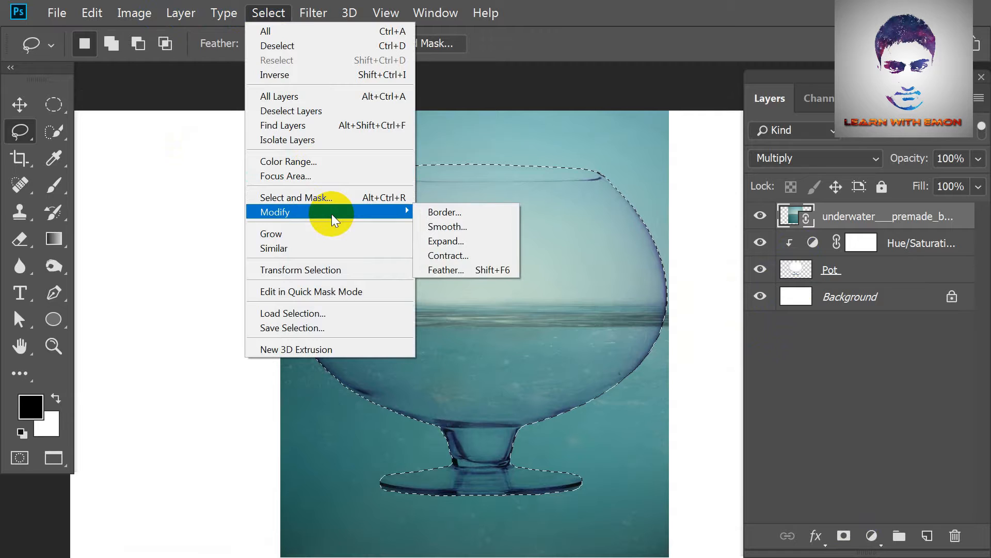
pyautogui.click(462, 256)
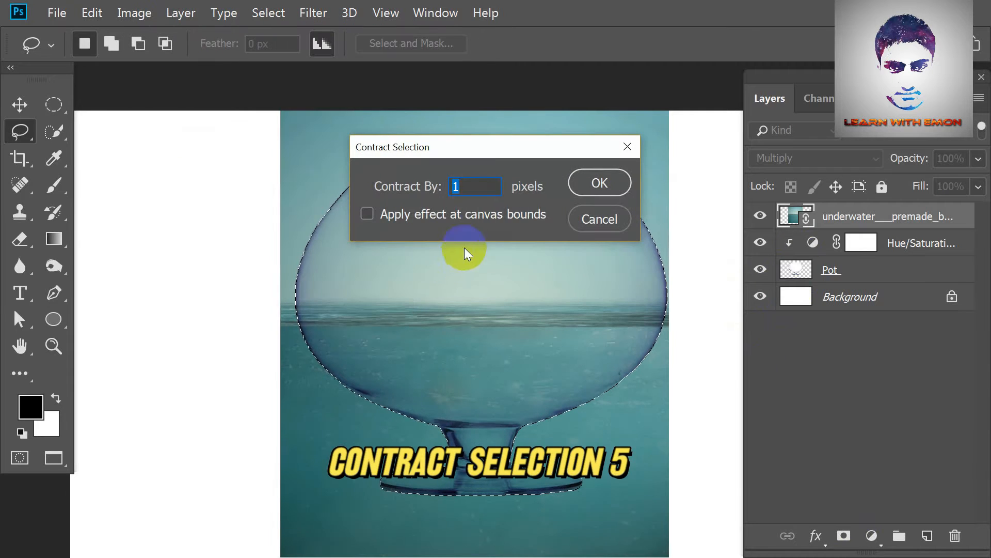
pyautogui.write('5')
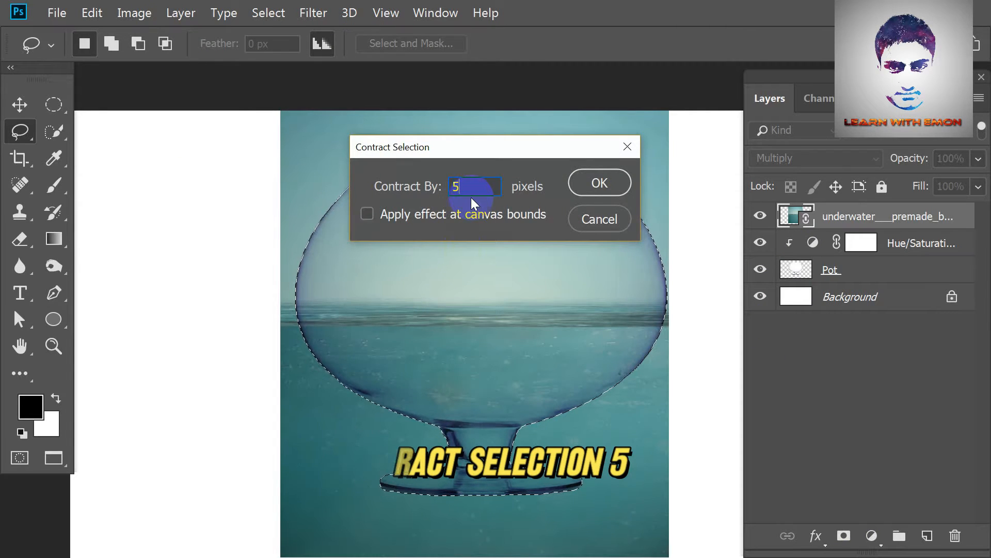
pyautogui.click(599, 184)
# Feather the bowl-shaped selection by 10 pixels and turn it into a layer mask on the underwater layer.
pyautogui.scroll(5, 354, 165)
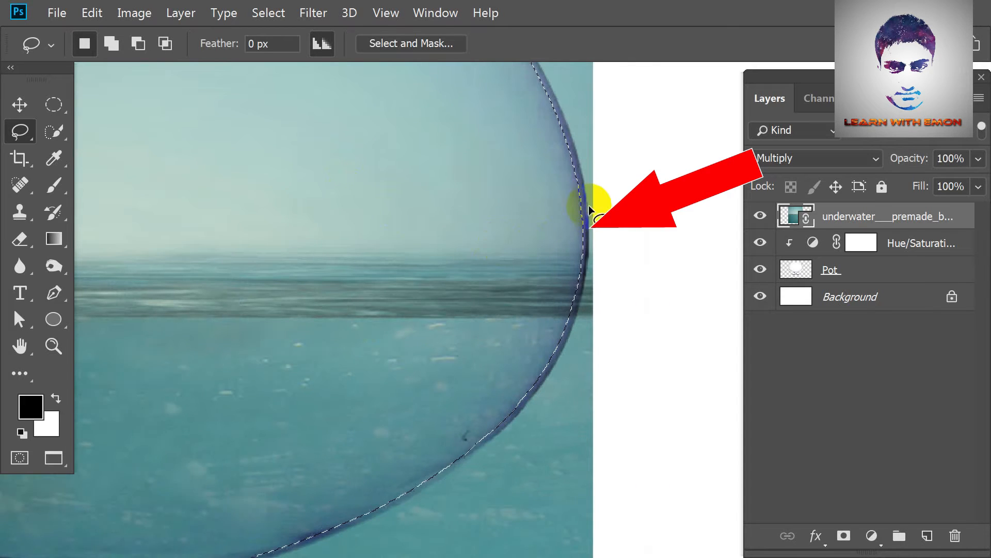
pyautogui.scroll(-4, 571, 222)
pyautogui.scroll(-1, 567, 221)
pyautogui.moveTo(556, 215); pyautogui.dragTo(623, 207)
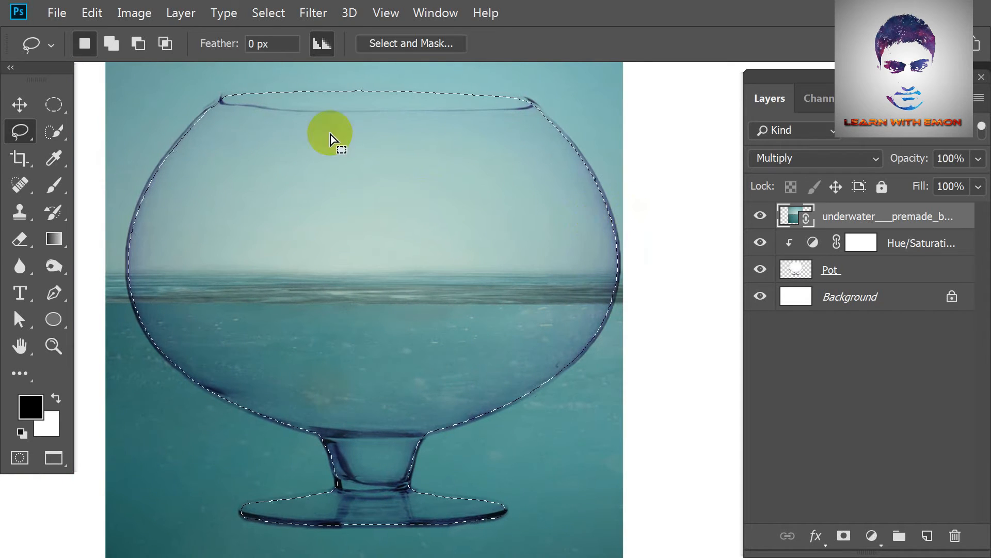
pyautogui.click(275, 11)
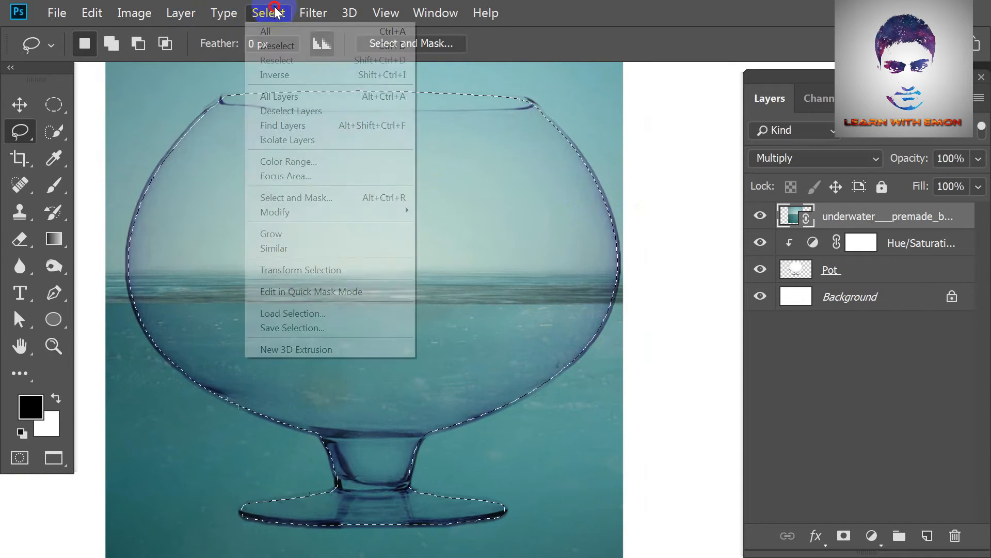
pyautogui.moveTo(314, 206)
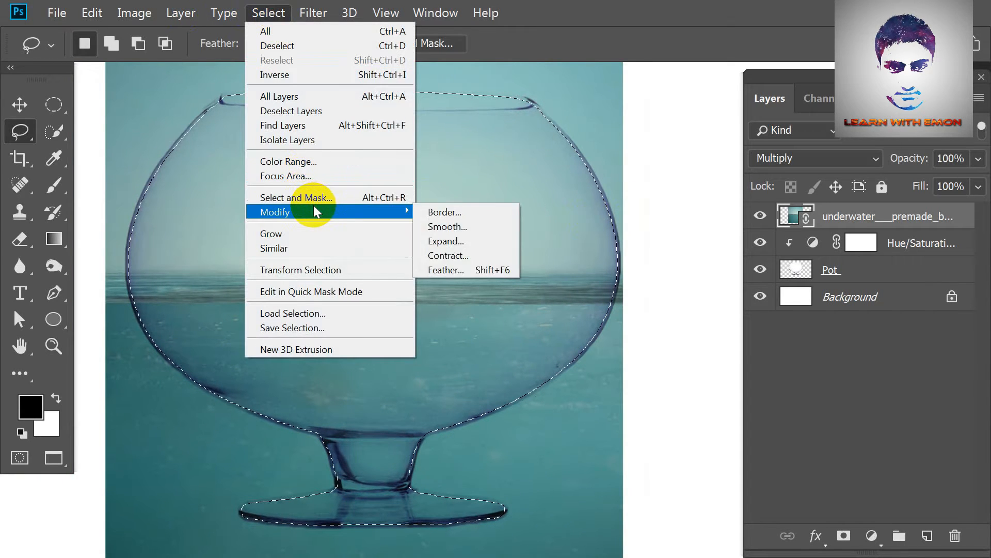
pyautogui.click(472, 273)
pyautogui.click(489, 188)
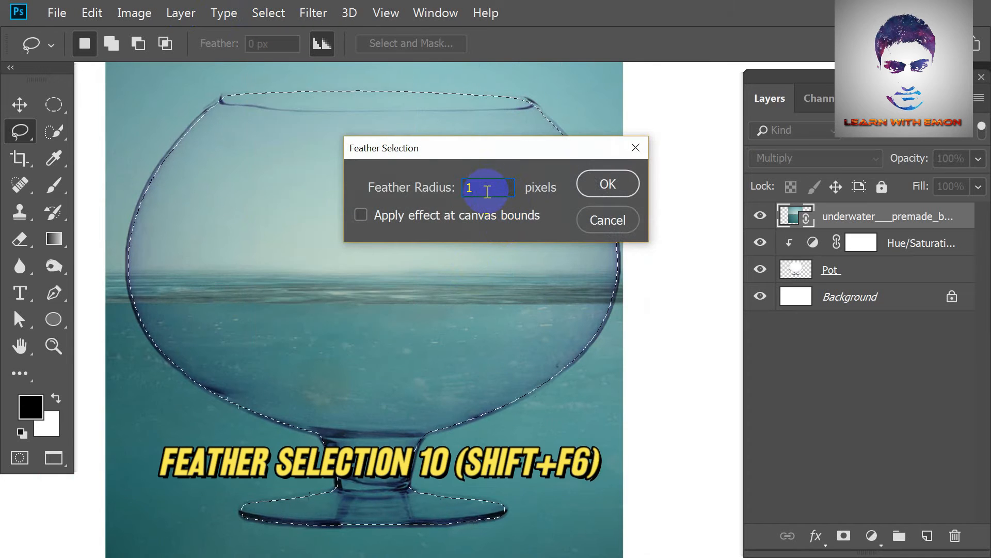
pyautogui.click(607, 185)
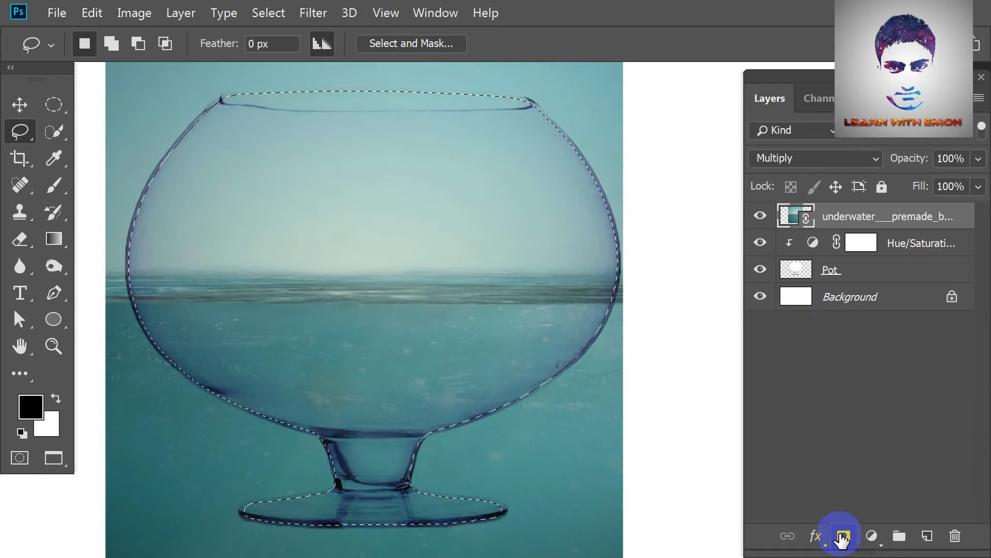
pyautogui.click(842, 537)
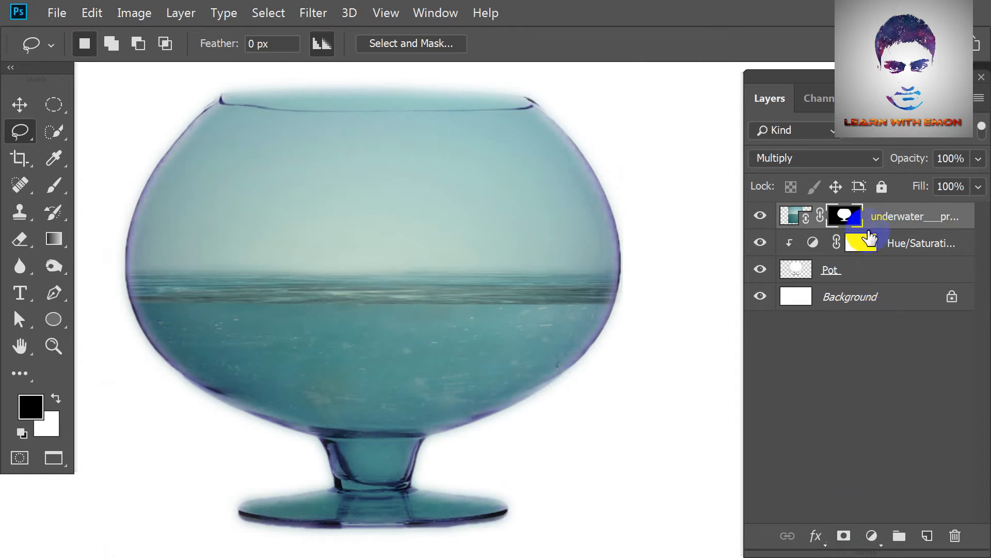
pyautogui.scroll(-2, 506, 358)
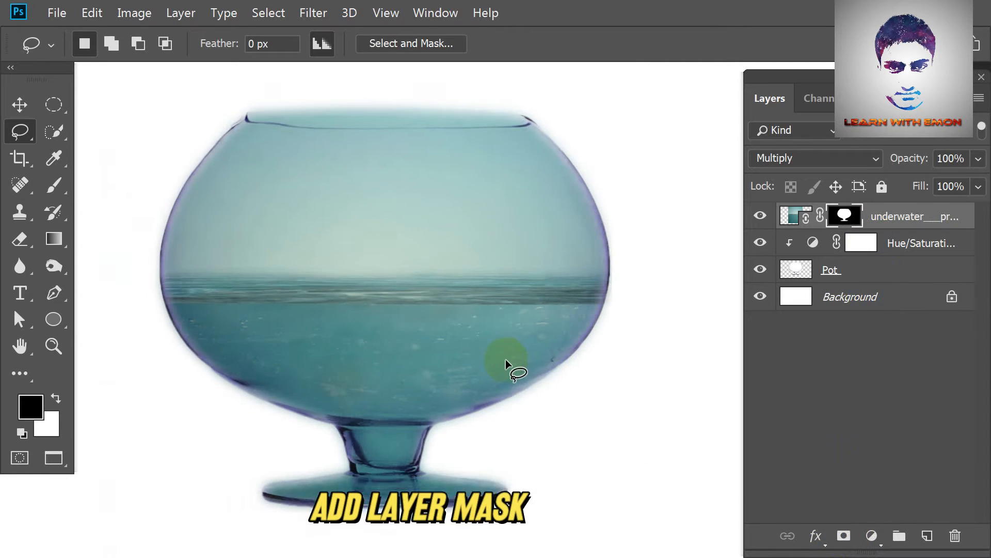
# Paint black on the underwater layer's mask to hide the image above the waterline and over the bowl's stem and foot.
pyautogui.click(57, 181)
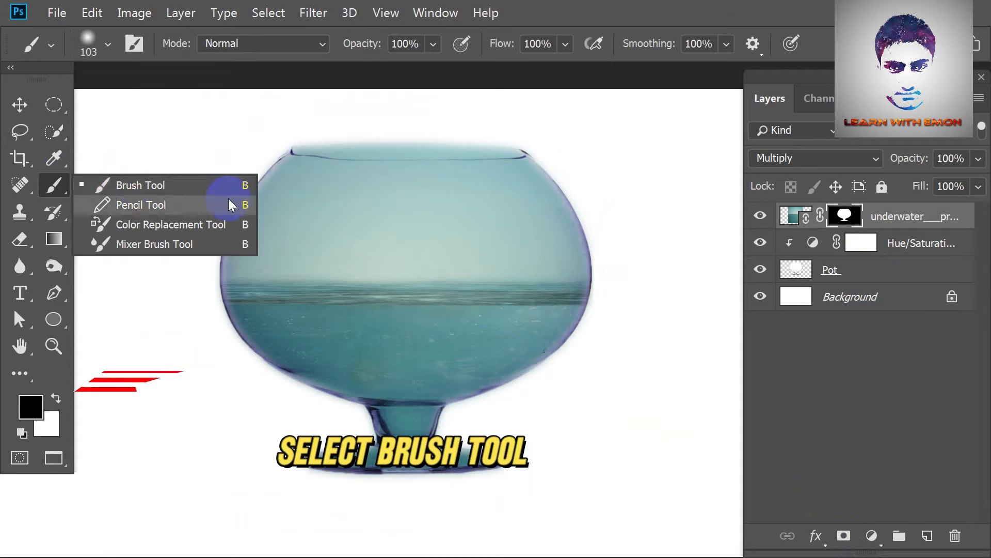
pyautogui.click(206, 184)
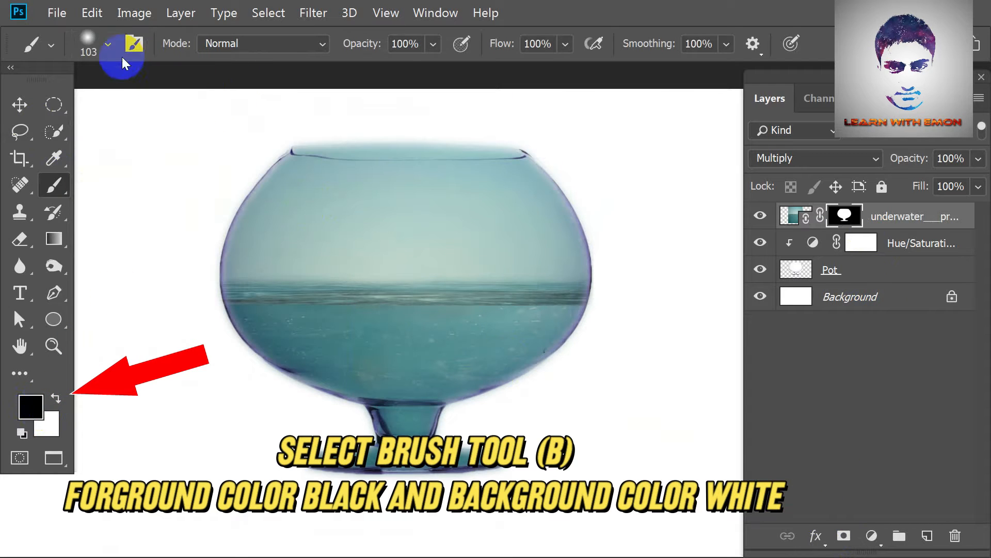
pyautogui.click(358, 45)
pyautogui.press('space')
pyautogui.moveTo(315, 225)
pyautogui.mouseDown()
pyautogui.moveTo(336, 285)
pyautogui.moveTo(392, 282)
pyautogui.mouseUp()
pyautogui.moveTo(298, 233)
pyautogui.mouseDown()
pyautogui.moveTo(663, 225)
pyautogui.moveTo(520, 252)
pyautogui.moveTo(152, 259)
pyautogui.moveTo(210, 279)
pyautogui.moveTo(220, 296)
pyautogui.moveTo(322, 303)
pyautogui.moveTo(676, 293)
pyautogui.moveTo(592, 298)
pyautogui.moveTo(609, 312)
pyautogui.moveTo(219, 289)
pyautogui.mouseUp()
pyautogui.moveTo(432, 509); pyautogui.dragTo(433, 382)
pyautogui.scroll(7, 433, 382)
pyautogui.moveTo(375, 347)
pyautogui.mouseDown()
pyautogui.moveTo(469, 350)
pyautogui.moveTo(369, 319)
pyautogui.moveTo(516, 322)
pyautogui.moveTo(352, 328)
pyautogui.moveTo(307, 388)
pyautogui.moveTo(692, 388)
pyautogui.mouseUp()
pyautogui.press('[')
pyautogui.press('[')
pyautogui.press('[')
pyautogui.moveTo(537, 301); pyautogui.dragTo(394, 342)
pyautogui.scroll(-5, 584, 301)
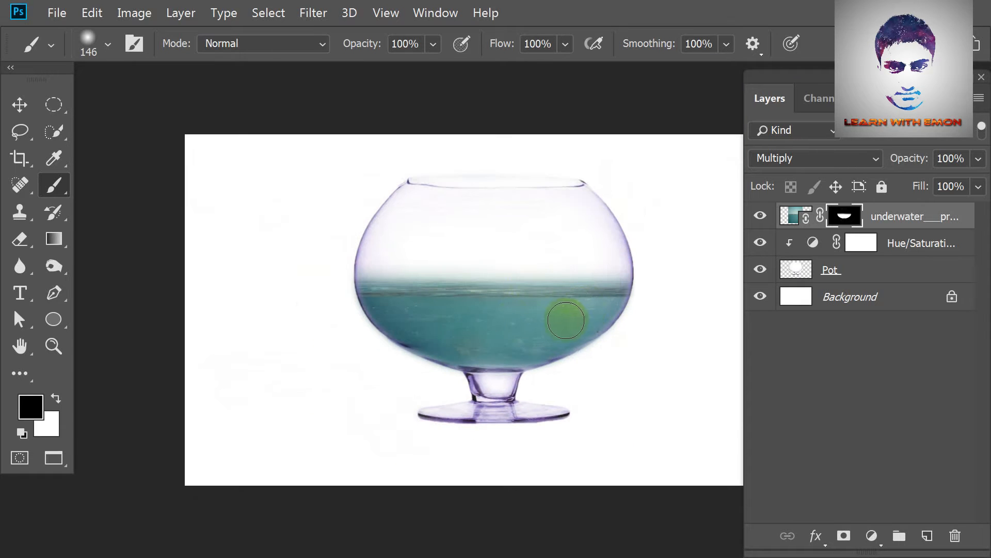
# Place the arc-shaped splash image d51fsou as a linked file, rotate it to about -107°, and position it along the bowl's right side.
pyautogui.click(58, 13)
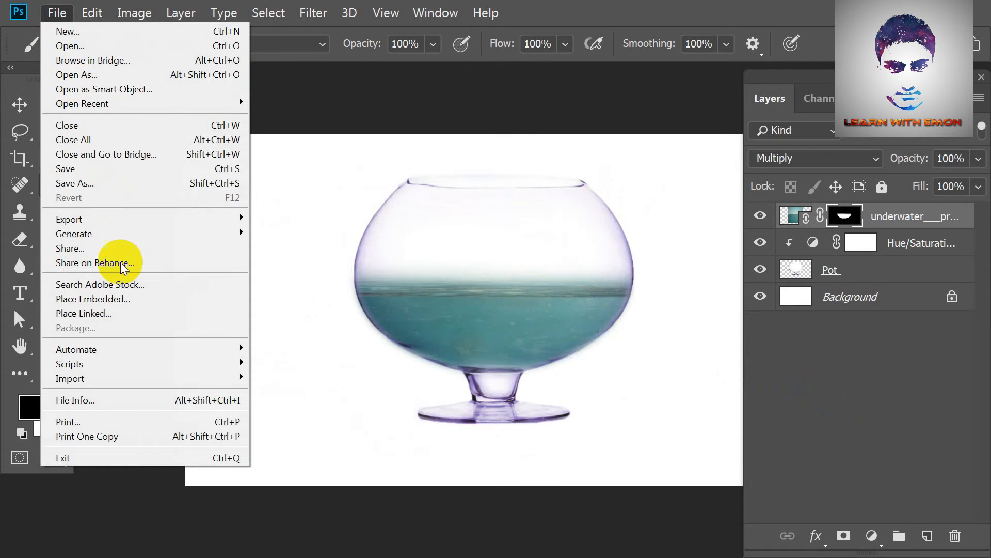
pyautogui.click(132, 311)
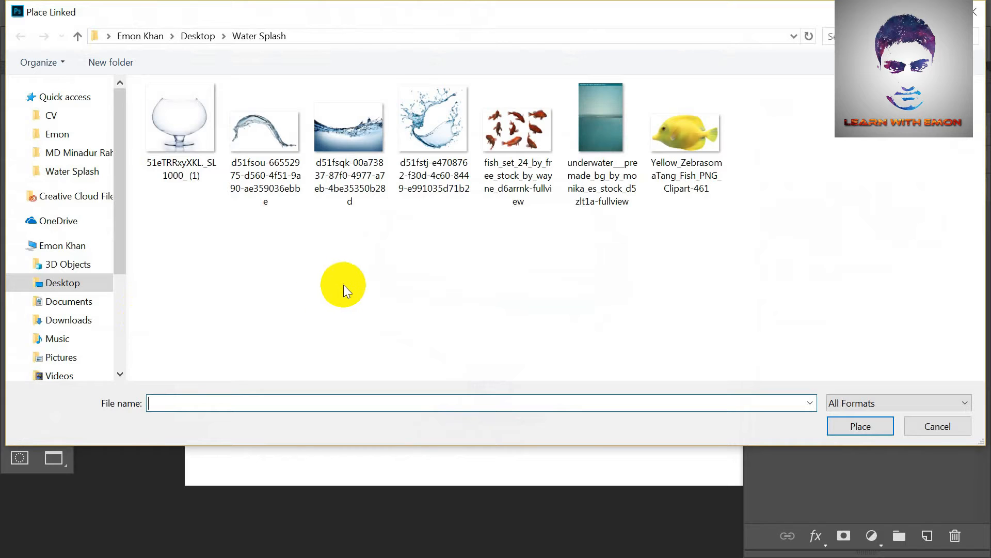
pyautogui.doubleClick(260, 134)
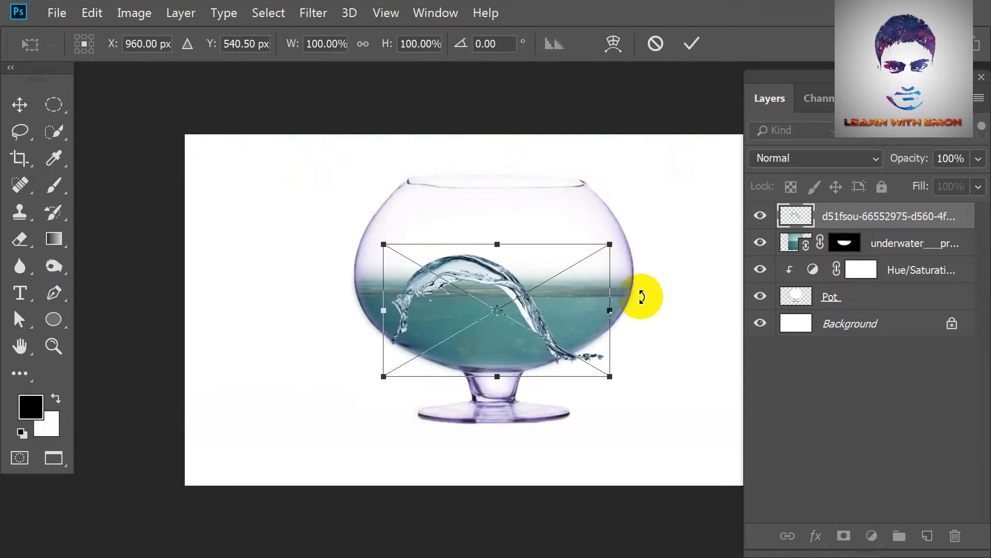
pyautogui.scroll(2, 642, 297)
pyautogui.moveTo(637, 302); pyautogui.dragTo(331, 171)
pyautogui.moveTo(400, 270); pyautogui.dragTo(556, 305)
pyautogui.moveTo(630, 315); pyautogui.dragTo(642, 328)
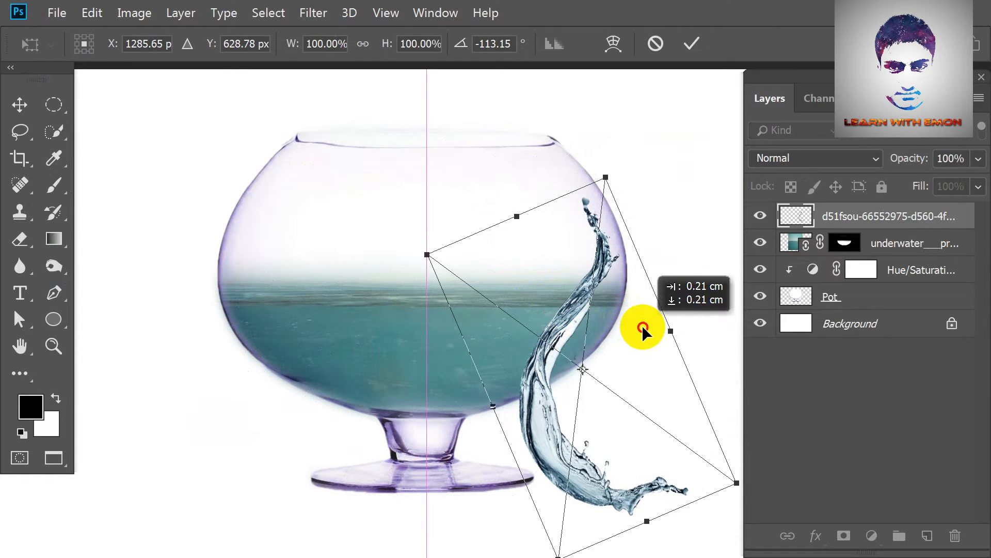
pyautogui.moveTo(631, 172); pyautogui.dragTo(657, 165)
pyautogui.moveTo(573, 355); pyautogui.dragTo(575, 360)
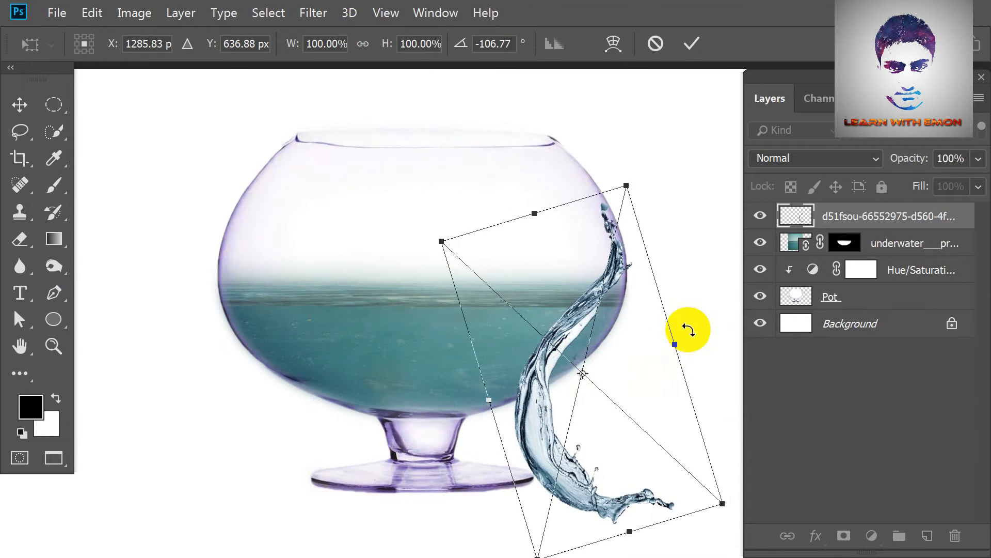
pyautogui.press('Return')
# Move the splash layer directly below the underwater layer and add a layer mask to it.
pyautogui.press('b')
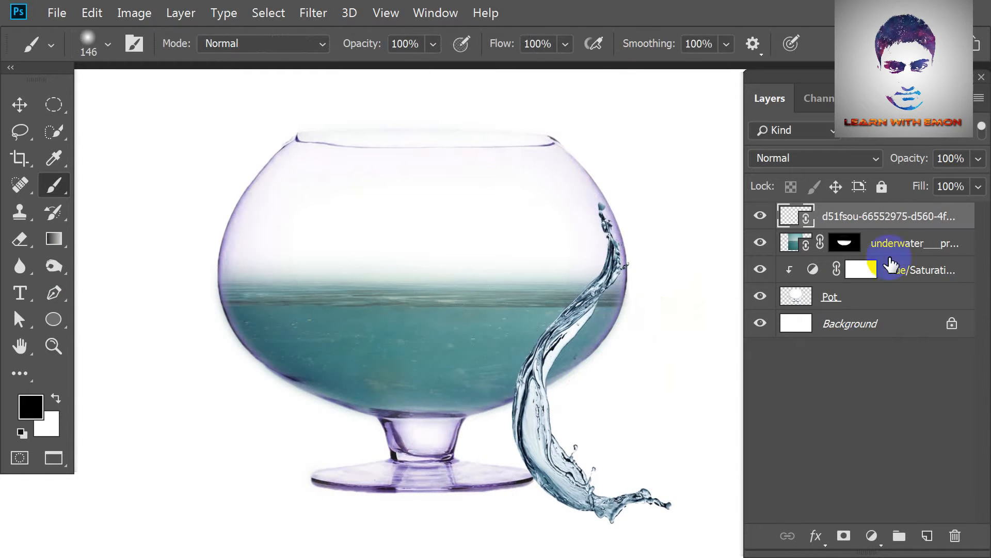
pyautogui.moveTo(909, 222); pyautogui.dragTo(914, 258)
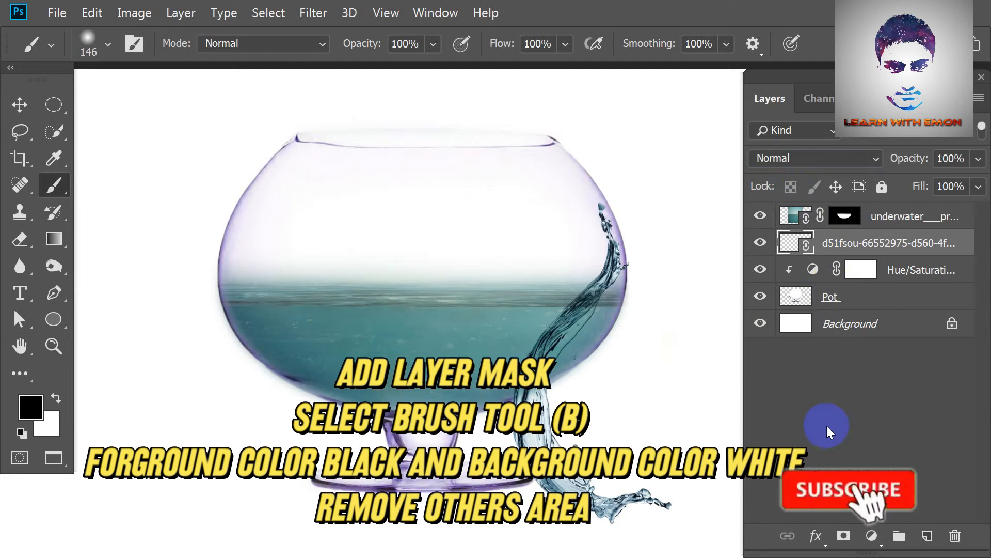
pyautogui.click(842, 533)
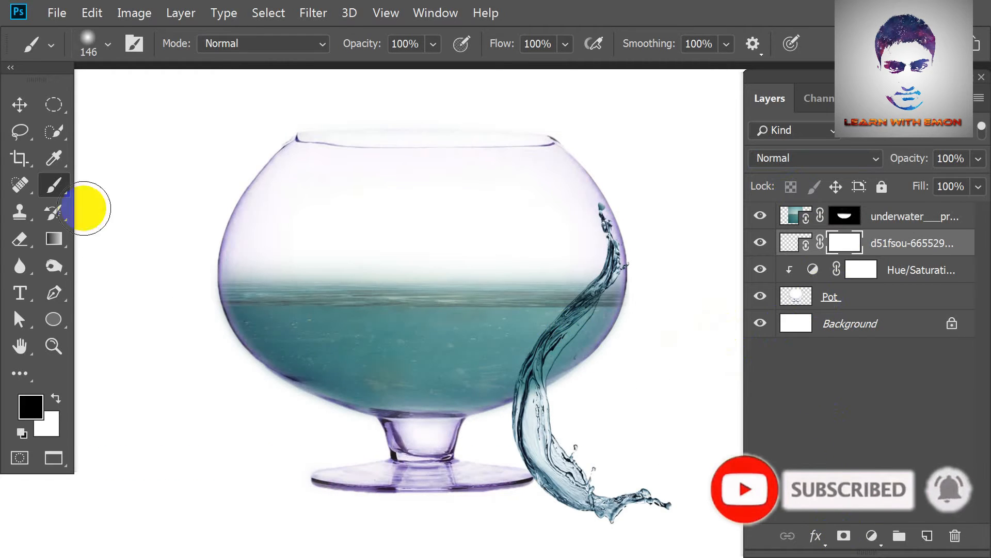
# Brush black on the splash layer's mask to hide the splash below the waterline, and set the layer's opacity to 50%.
pyautogui.moveTo(582, 332)
pyautogui.mouseDown()
pyautogui.moveTo(533, 429)
pyautogui.moveTo(552, 499)
pyautogui.moveTo(573, 512)
pyautogui.moveTo(693, 506)
pyautogui.moveTo(600, 344)
pyautogui.mouseUp()
pyautogui.moveTo(910, 160); pyautogui.dragTo(867, 163)
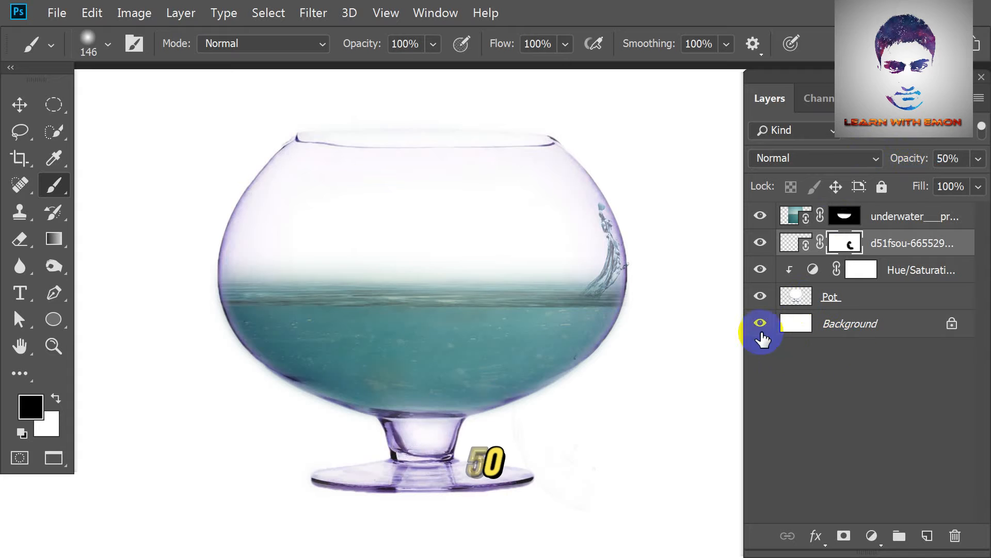
# Place the fish_set_24 image as a linked file above the splash layer, resizing and positioning it inside the bowl.
pyautogui.click(57, 13)
pyautogui.click(131, 313)
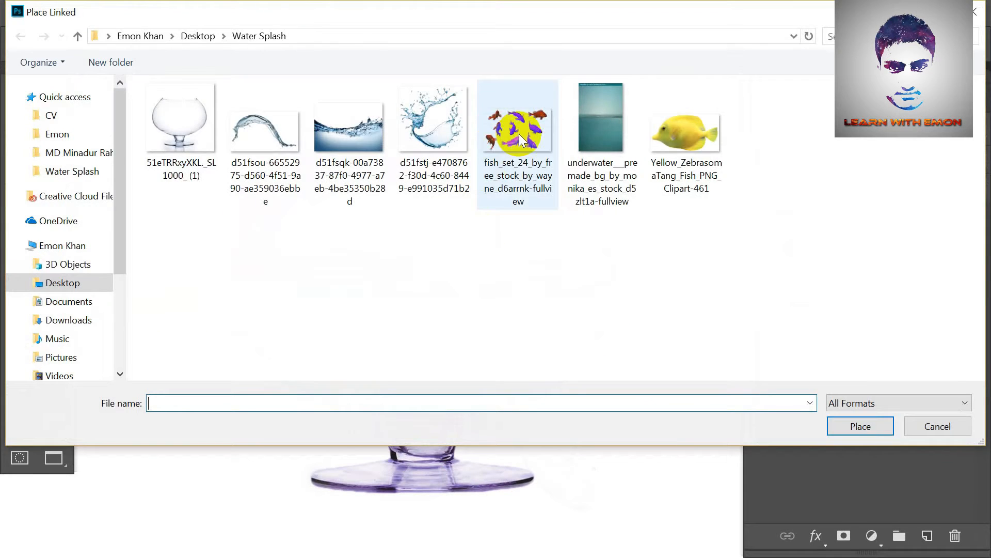
pyautogui.doubleClick(519, 135)
pyautogui.hotkey('ctrl', '+')
pyautogui.hotkey('ctrl', '+')
pyautogui.moveTo(500, 354); pyautogui.dragTo(602, 335)
pyautogui.moveTo(616, 377); pyautogui.dragTo(719, 444)
pyautogui.hotkey('ctrl', '-')
pyautogui.moveTo(528, 385); pyautogui.dragTo(489, 394)
pyautogui.moveTo(606, 408)
pyautogui.mouseDown()
pyautogui.moveTo(628, 425)
pyautogui.moveTo(620, 491)
pyautogui.moveTo(634, 474)
pyautogui.moveTo(593, 531)
pyautogui.mouseUp()
pyautogui.press('Return')
# Lasso the leftmost fish and the long fish below it in the fish set, copying each to its own layer.
pyautogui.press('l')
pyautogui.moveTo(278, 255)
pyautogui.mouseDown()
pyautogui.moveTo(286, 232)
pyautogui.moveTo(327, 225)
pyautogui.moveTo(353, 280)
pyautogui.mouseUp()
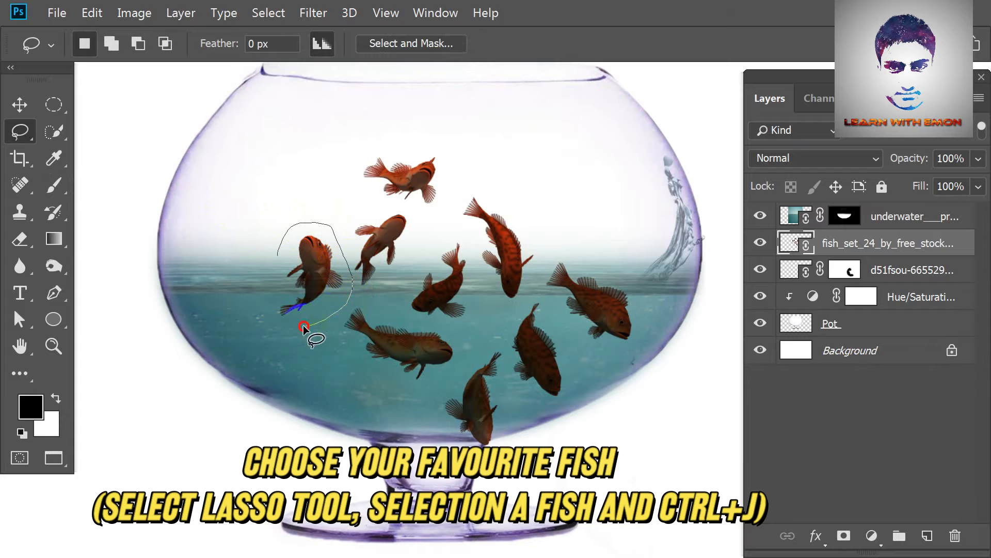
pyautogui.hotkey('ctrl', 'j')
pyautogui.moveTo(338, 341)
pyautogui.mouseDown()
pyautogui.moveTo(337, 307)
pyautogui.moveTo(423, 320)
pyautogui.mouseUp()
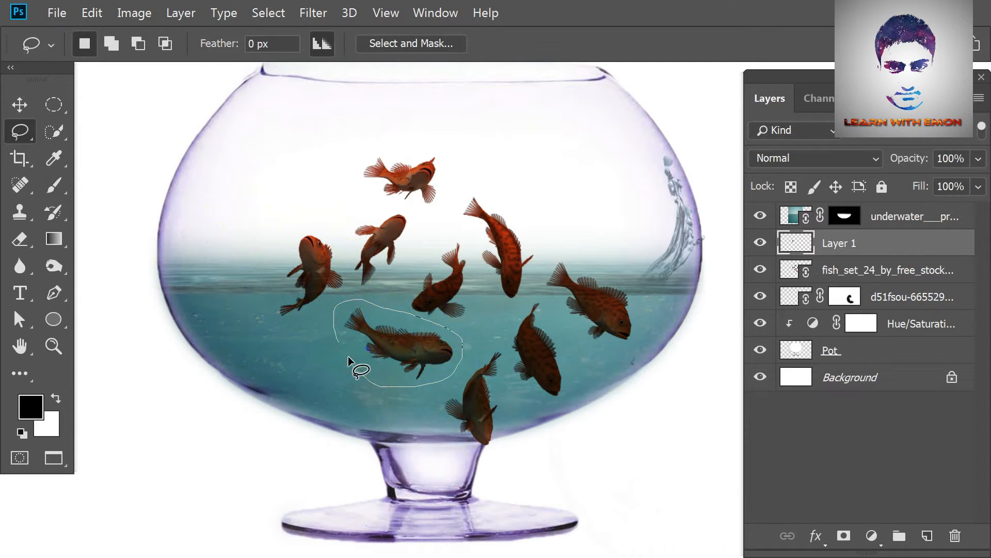
pyautogui.hotkey('ctrl', 'j')
pyautogui.click(499, 236)
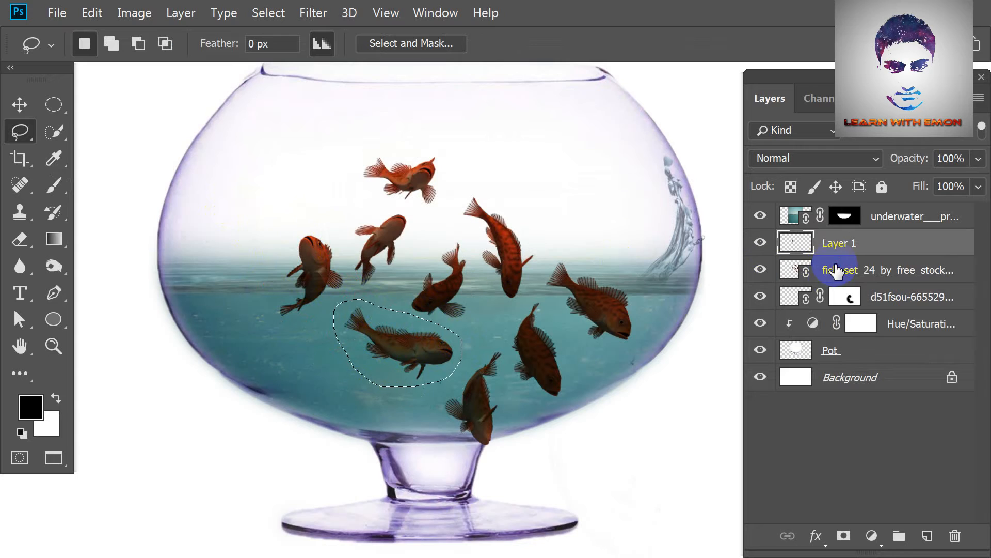
pyautogui.click(838, 266)
pyautogui.hotkey('ctrl', 'j')
# Lasso the curved fish near the bowl's centre, copy it to its own layer, and hide the original fish set layer.
pyautogui.moveTo(410, 279)
pyautogui.mouseDown()
pyautogui.moveTo(475, 250)
pyautogui.moveTo(480, 301)
pyautogui.moveTo(470, 322)
pyautogui.mouseUp()
pyautogui.click(867, 305)
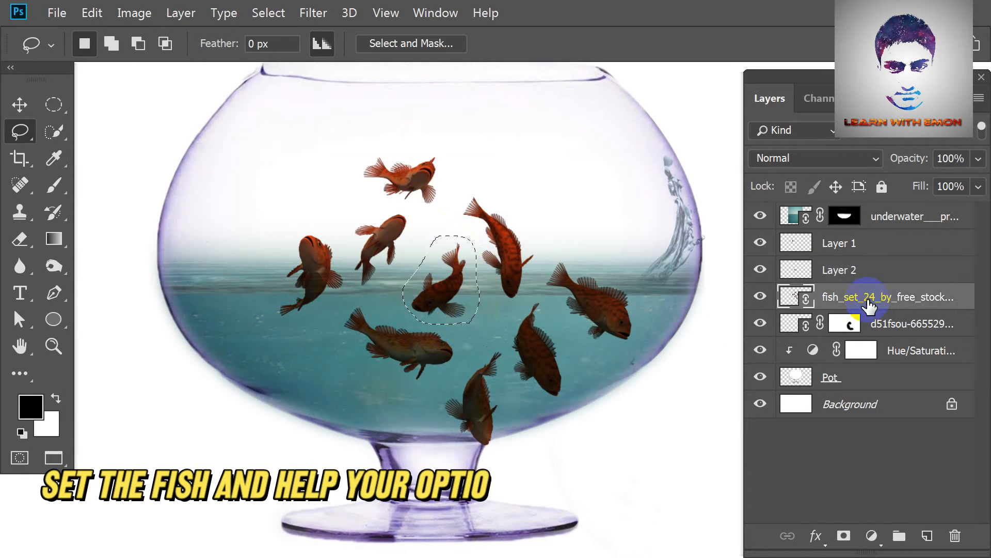
pyautogui.hotkey('ctrl', 'j')
pyautogui.click(759, 324)
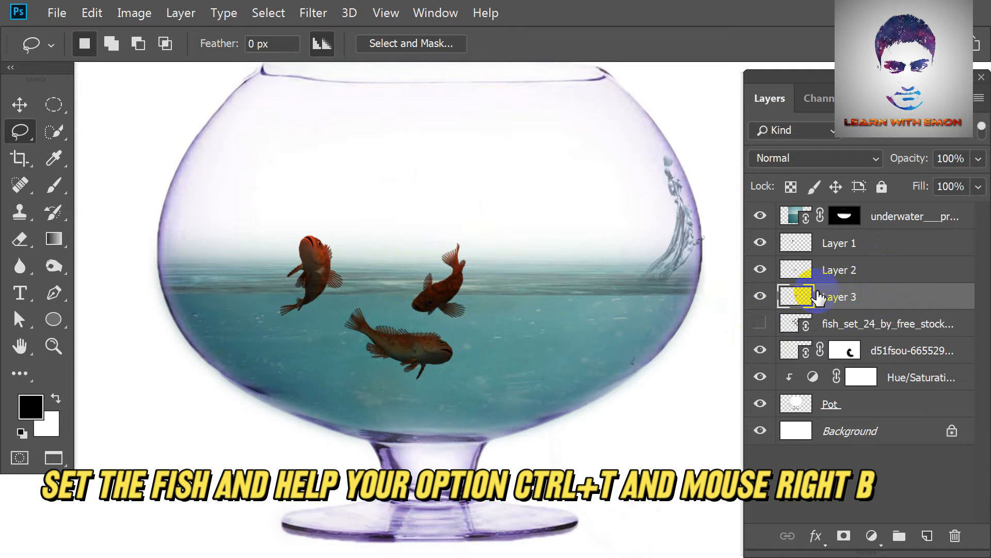
# Rotate the Layer 3 fish to about 72°, scale it to about 74%, and move it to the water's lower left.
pyautogui.hotkey('ctrl', 't')
pyautogui.moveTo(505, 237); pyautogui.dragTo(508, 315)
pyautogui.moveTo(420, 281)
pyautogui.mouseDown()
pyautogui.moveTo(374, 376)
pyautogui.moveTo(345, 377)
pyautogui.moveTo(390, 380)
pyautogui.mouseUp()
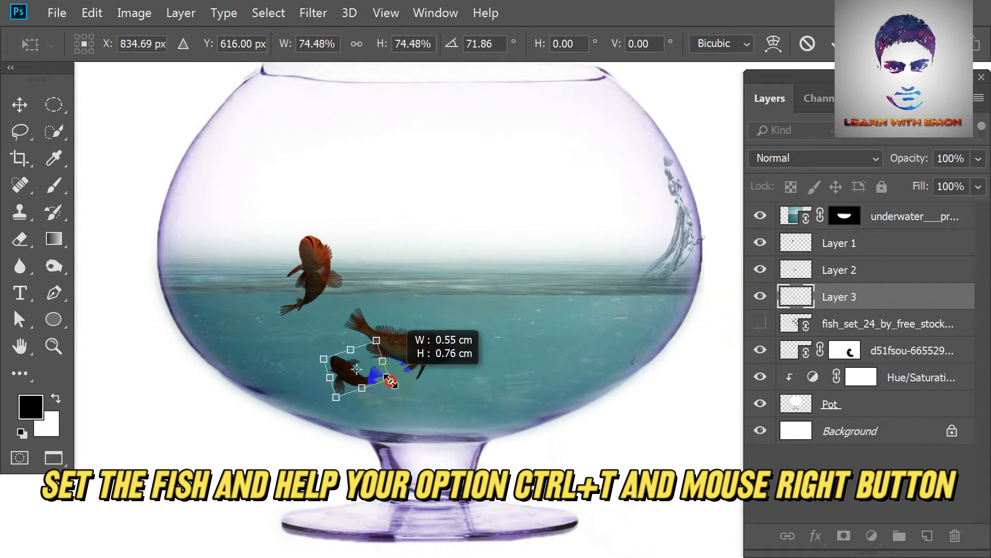
pyautogui.press('Return')
pyautogui.press('l')
# Flip the Layer 2 fish horizontally and vertically while moving it toward the lower right of the water.
pyautogui.click(893, 273)
pyautogui.hotkey('ctrl', 't')
pyautogui.rightClick(603, 340)
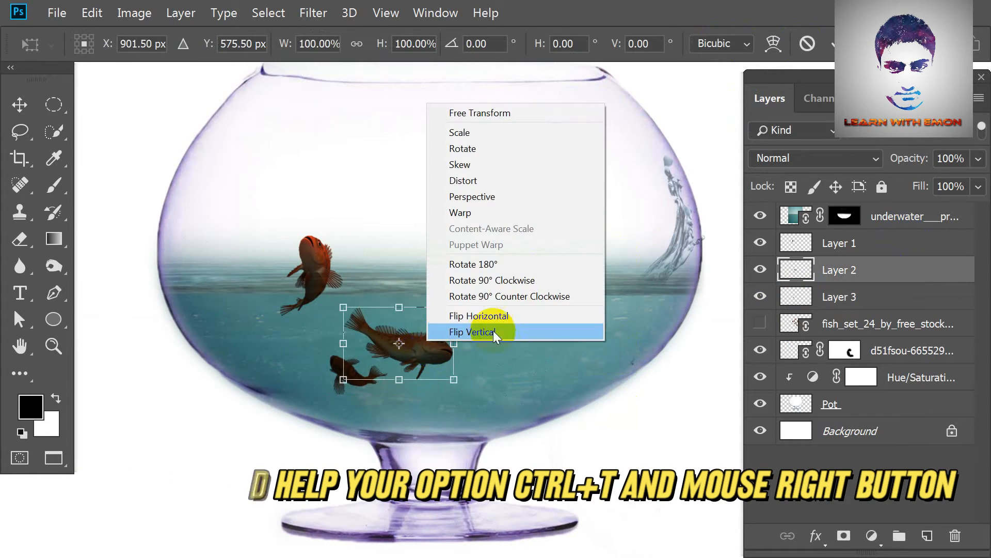
pyautogui.click(494, 315)
pyautogui.moveTo(504, 351); pyautogui.dragTo(543, 359)
pyautogui.moveTo(629, 343); pyautogui.dragTo(624, 416)
pyautogui.rightClick(543, 371)
pyautogui.click(593, 363)
# Rotate the Layer 2 fish to about -38°, enlarge it to about 125%, and settle it at the water's lower right.
pyautogui.moveTo(593, 350); pyautogui.dragTo(386, 380)
pyautogui.moveTo(557, 354); pyautogui.dragTo(562, 360)
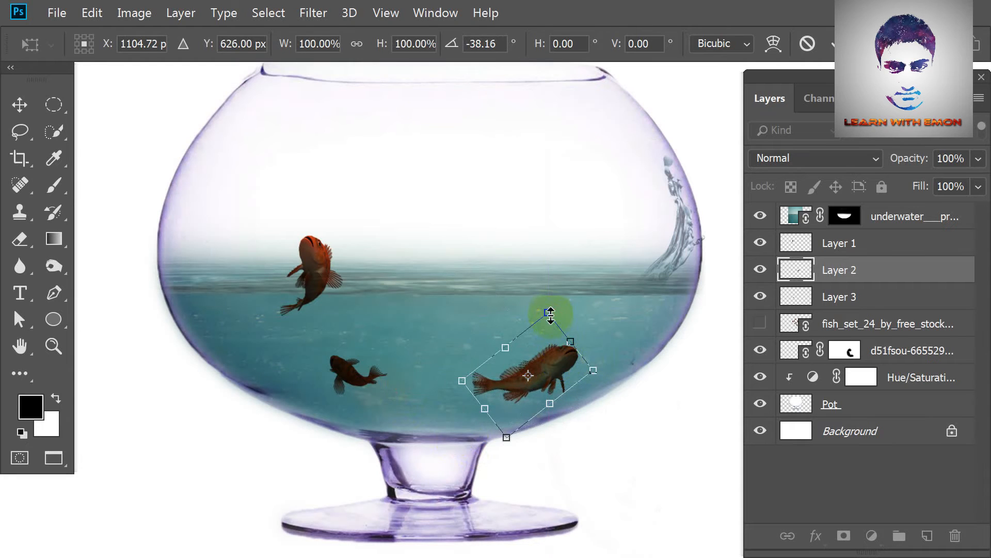
pyautogui.moveTo(548, 313); pyautogui.dragTo(557, 300)
pyautogui.moveTo(556, 351); pyautogui.dragTo(553, 349)
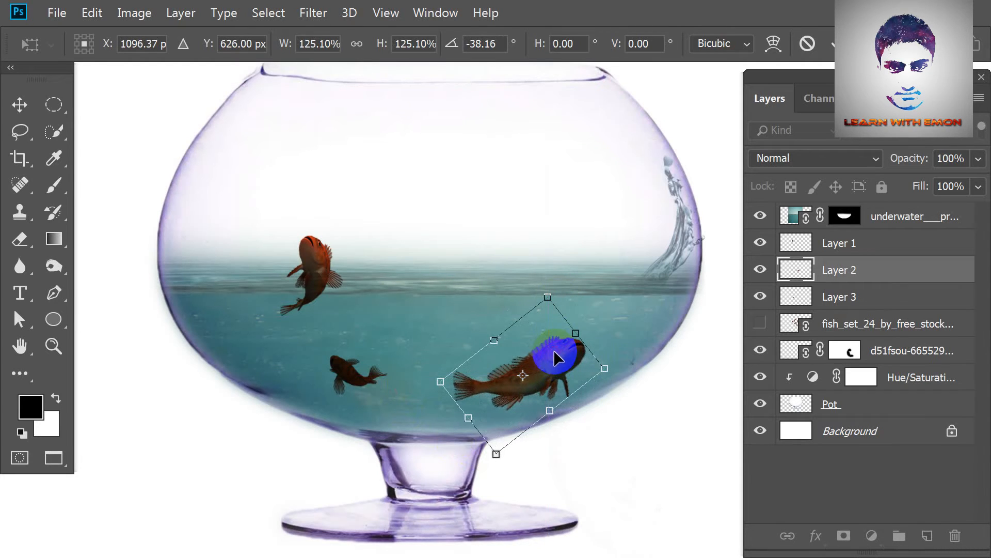
pyautogui.press('Return')
pyautogui.press('l')
# Enlarge, rotate and horizontally flip the Layer 1 fish, placing it at the bowl's left so its head rises above the waterline.
pyautogui.click(877, 253)
pyautogui.hotkey('ctrl', 't')
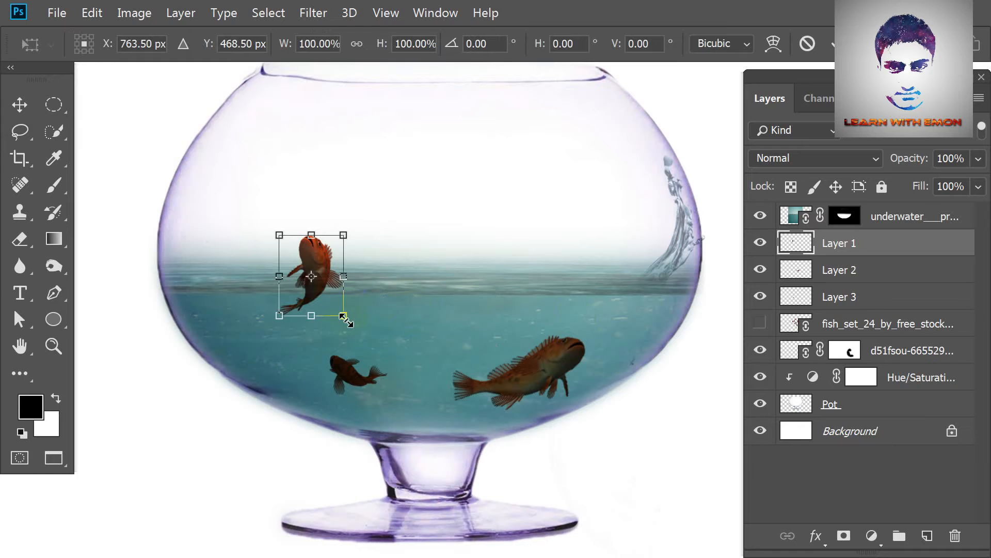
pyautogui.moveTo(343, 315); pyautogui.dragTo(367, 346)
pyautogui.moveTo(328, 283); pyautogui.dragTo(327, 296)
pyautogui.moveTo(395, 251); pyautogui.dragTo(405, 211)
pyautogui.rightClick(313, 259)
pyautogui.click(436, 466)
pyautogui.moveTo(316, 314)
pyautogui.mouseDown()
pyautogui.moveTo(341, 316)
pyautogui.moveTo(292, 310)
pyautogui.moveTo(398, 310)
pyautogui.moveTo(294, 301)
pyautogui.moveTo(297, 313)
pyautogui.mouseUp()
pyautogui.press('Return')
pyautogui.press('l')
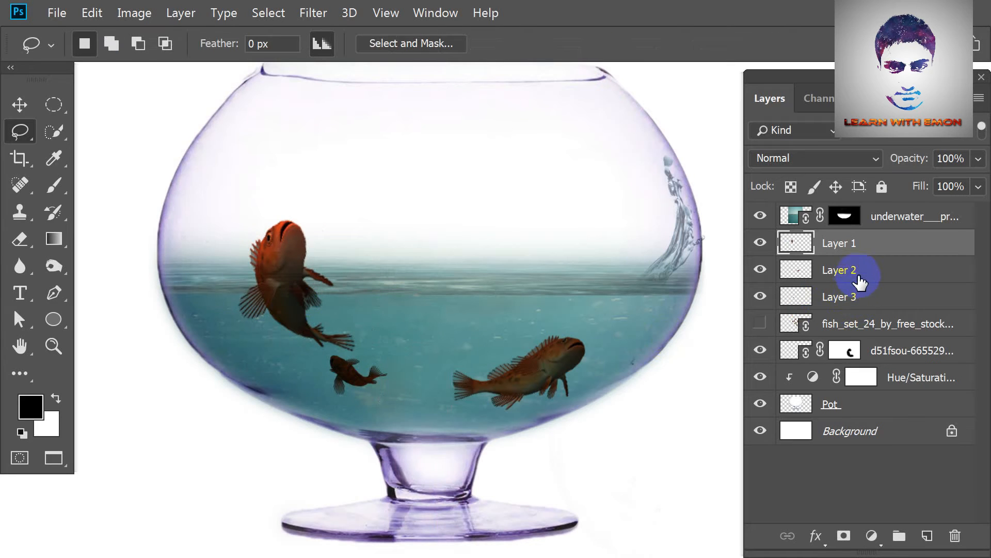
# Reposition the small Layer 3 fish slightly lower and closer to the bowl's centre.
pyautogui.click(847, 297)
pyautogui.hotkey('ctrl', 't')
pyautogui.scroll(1, 370, 392)
pyautogui.hotkey('ctrl', '+')
pyautogui.moveTo(279, 418); pyautogui.dragTo(361, 429)
pyautogui.moveTo(285, 426); pyautogui.dragTo(328, 449)
pyautogui.press('Return')
pyautogui.scroll(-2, 500, 333)
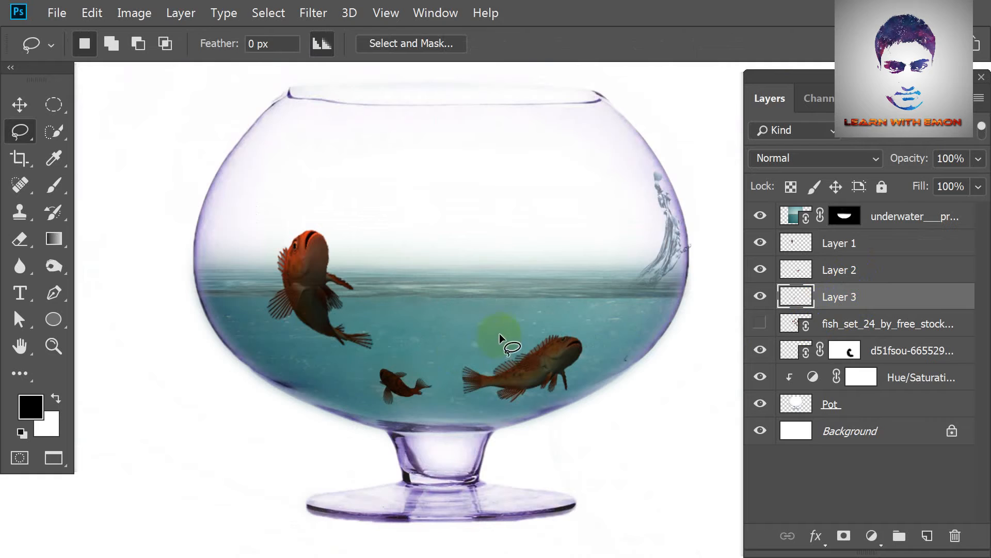
# Merge the three fish layers into one layer named Fish and delete the hidden fish set layer.
pyautogui.keyDown('shift'); pyautogui.click(886, 248); pyautogui.keyUp('shift')
pyautogui.hotkey('ctrl', 'e')
pyautogui.doubleClick(842, 243)
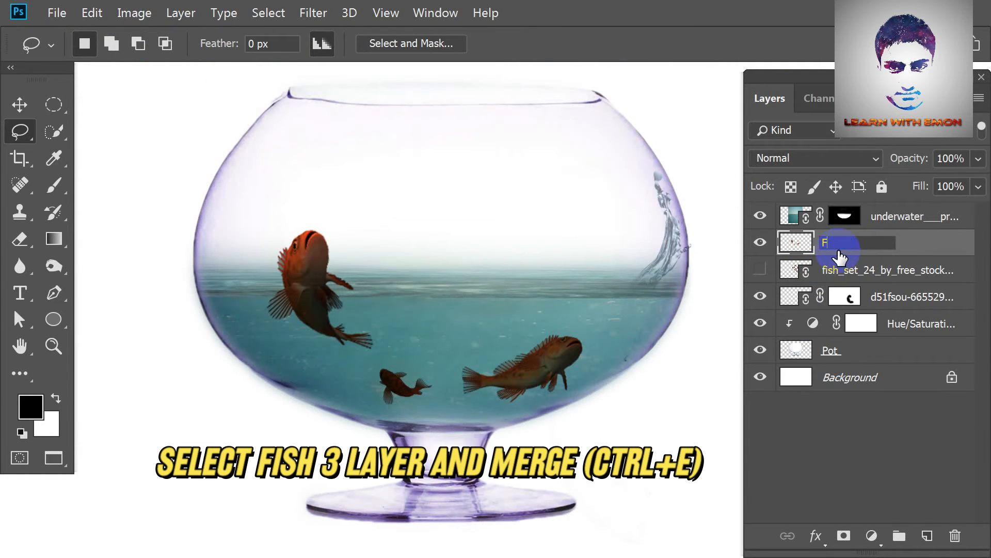
pyautogui.moveTo(883, 298); pyautogui.dragTo(955, 536)
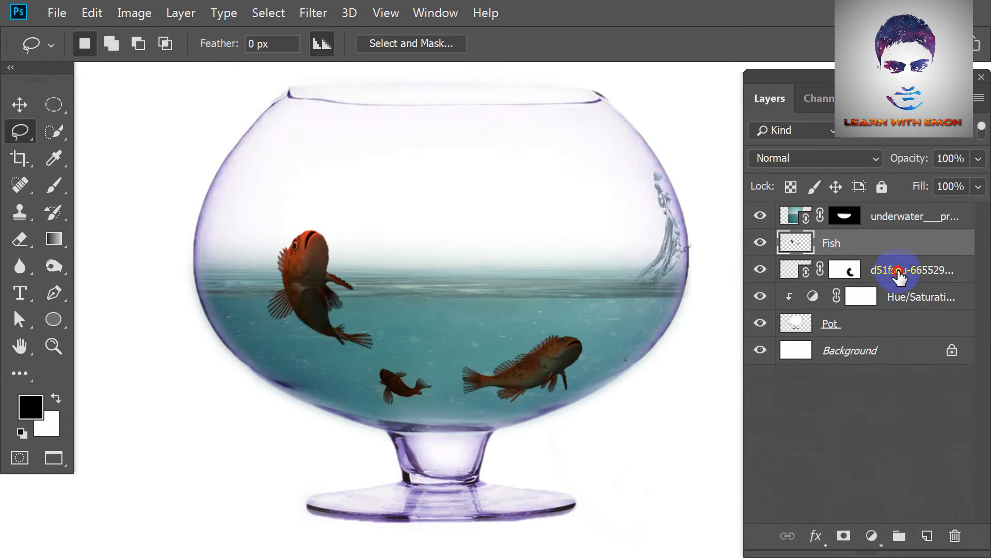
# Rename the side splash layer water 2 and the underwater image layer Water 1.
pyautogui.doubleClick(899, 271)
pyautogui.write('water 2')
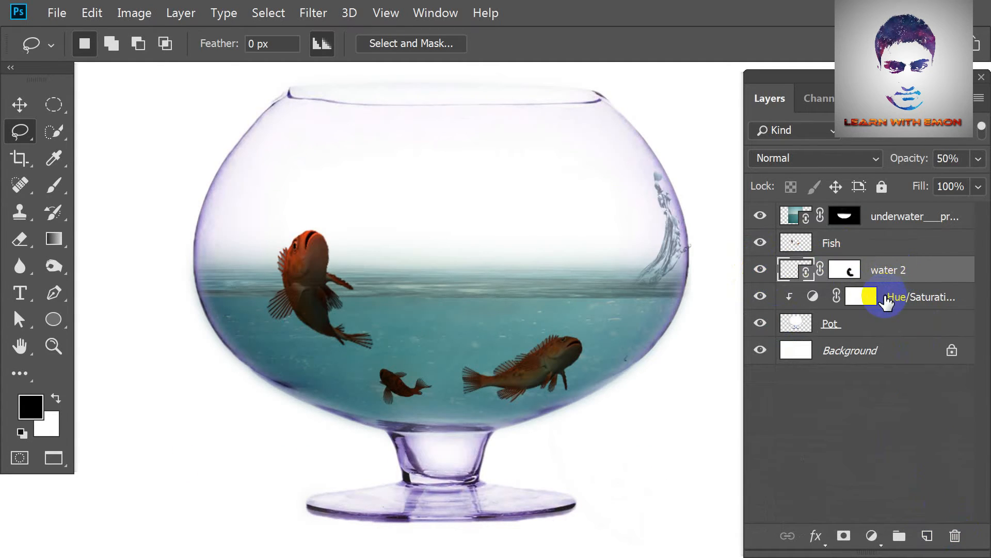
pyautogui.doubleClick(905, 217)
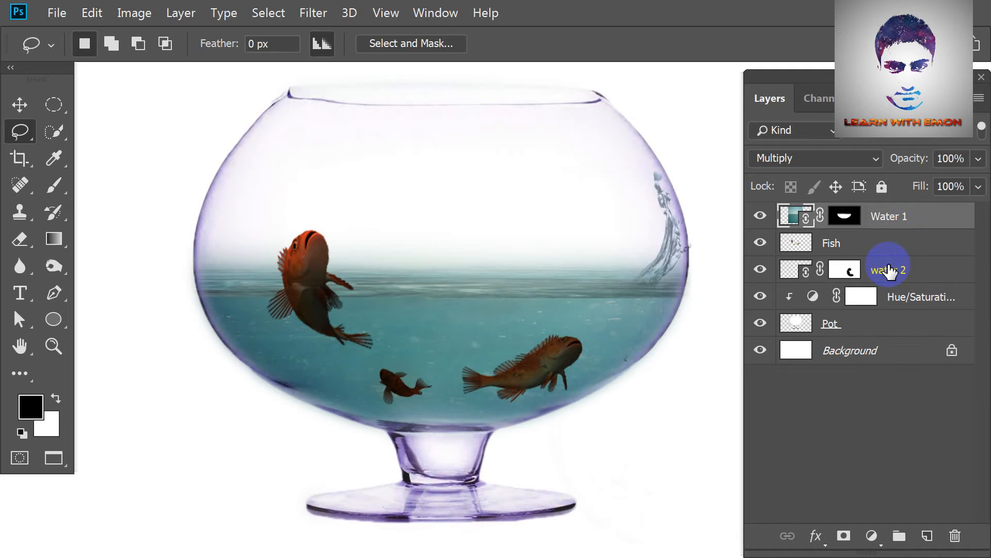
# Move the Fish layer above Water 1 and set it to Hard Light blending at 80% opacity.
pyautogui.moveTo(877, 243); pyautogui.dragTo(867, 222)
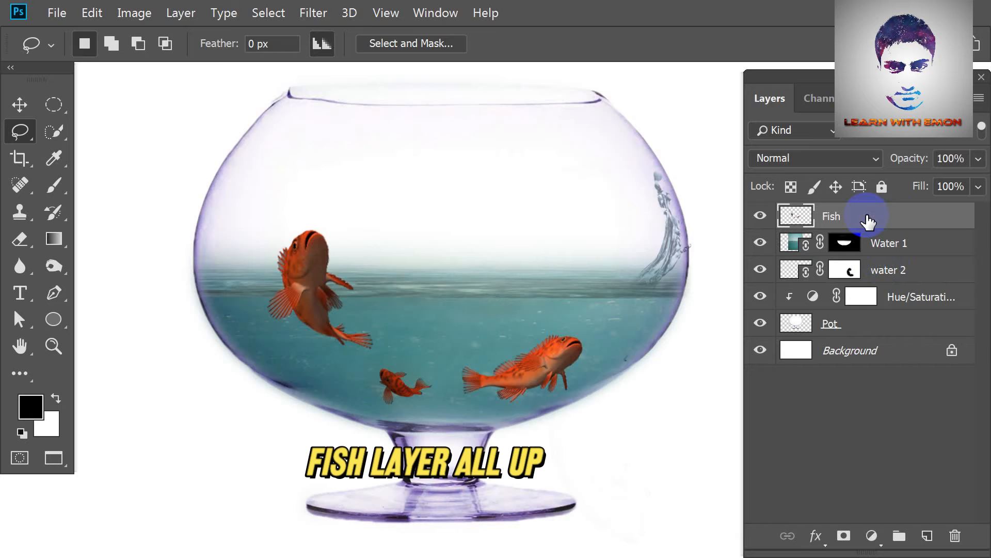
pyautogui.click(841, 167)
pyautogui.click(817, 216)
pyautogui.moveTo(322, 301); pyautogui.dragTo(345, 321)
pyautogui.moveTo(723, 330); pyautogui.dragTo(697, 322)
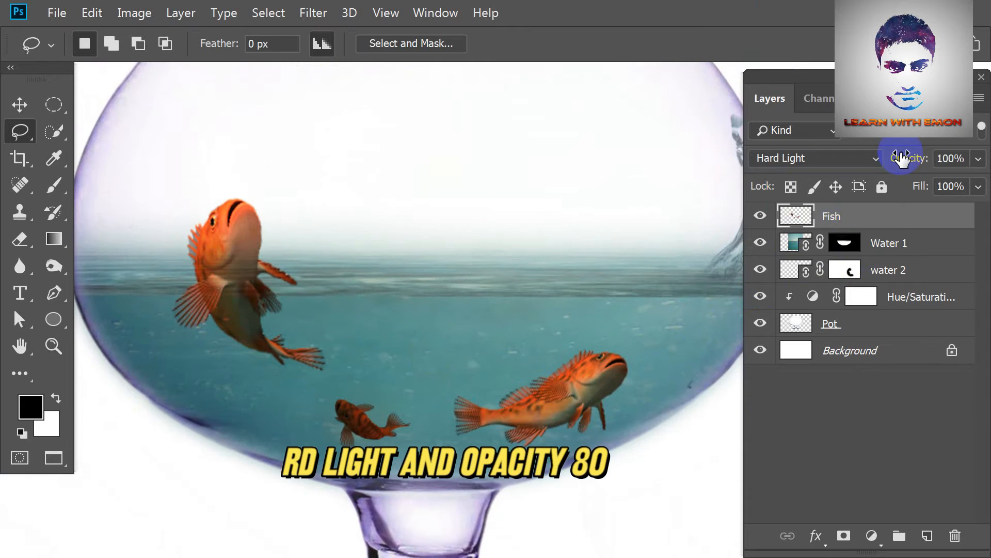
pyautogui.click(978, 158)
pyautogui.moveTo(980, 182); pyautogui.dragTo(957, 183)
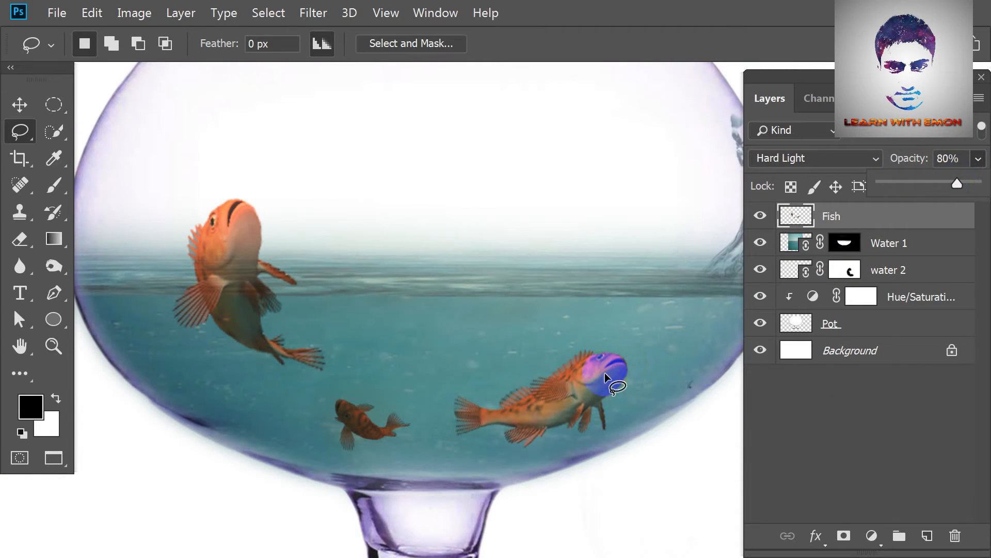
# Place the Yellow_ZebrasomaTang fish image and shrink it to about 1.68% by 1.52% in the middle of the water.
pyautogui.click(57, 13)
pyautogui.click(88, 312)
pyautogui.doubleClick(686, 115)
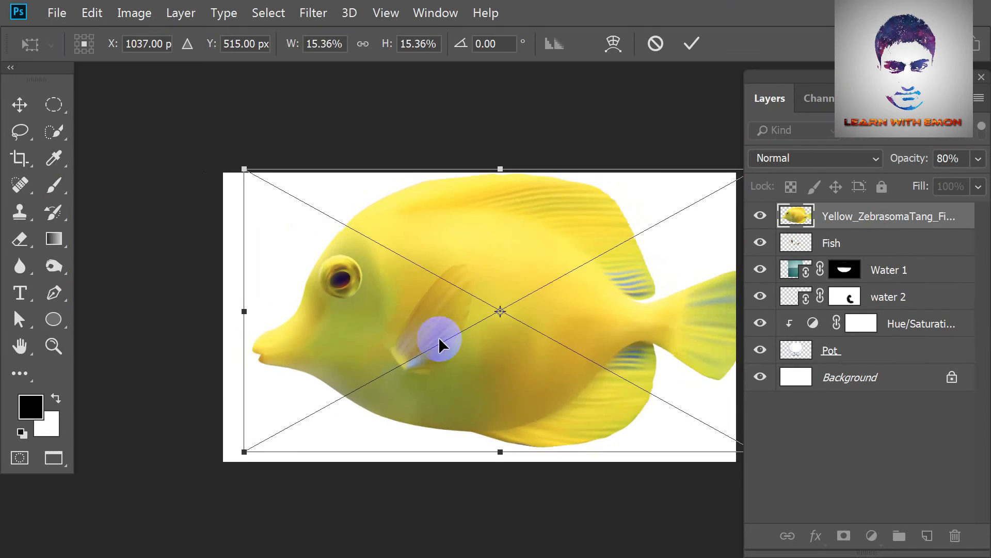
pyautogui.moveTo(708, 424); pyautogui.dragTo(557, 322)
pyautogui.moveTo(503, 310); pyautogui.dragTo(509, 339)
pyautogui.moveTo(613, 310); pyautogui.dragTo(646, 311)
pyautogui.moveTo(542, 253); pyautogui.dragTo(471, 260)
pyautogui.moveTo(539, 398); pyautogui.dragTo(488, 362)
pyautogui.moveTo(435, 326); pyautogui.dragTo(409, 361)
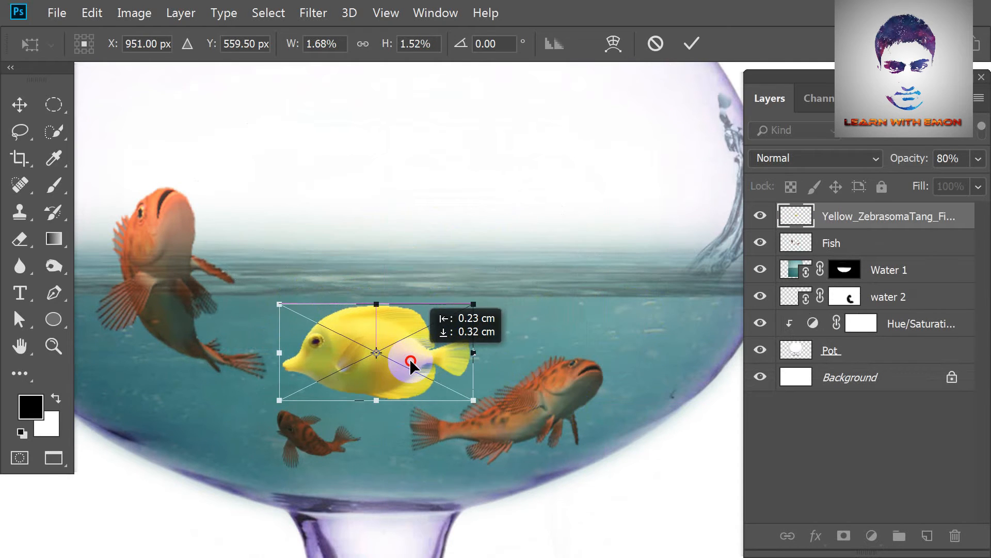
# Shrink the yellow fish further to about 1.48% by 1.22% and place it between the orange fish.
pyautogui.moveTo(471, 399); pyautogui.dragTo(449, 381)
pyautogui.moveTo(387, 342); pyautogui.dragTo(398, 358)
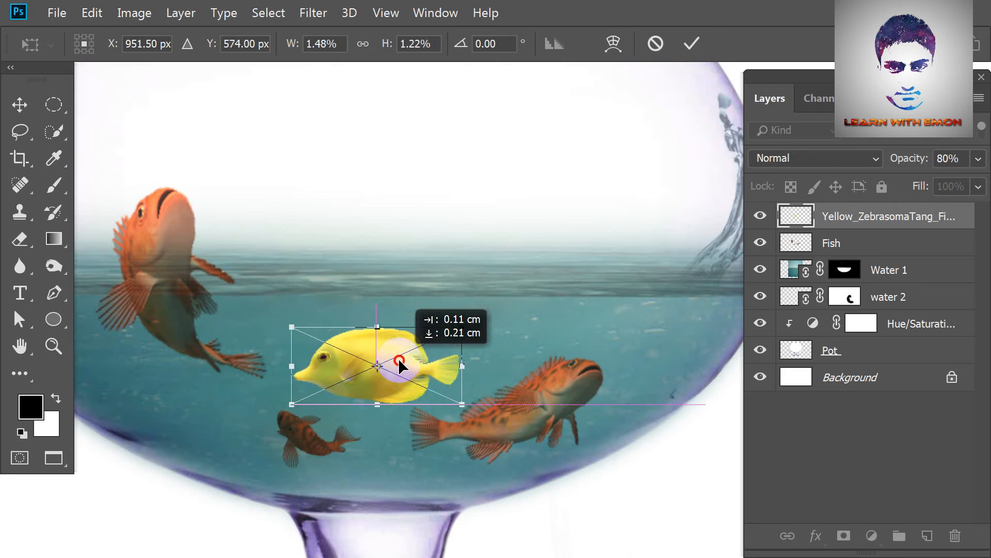
pyautogui.press('Return')
pyautogui.press('l')
# Set the yellow fish layer to Hard Light blending at 80% opacity.
pyautogui.click(836, 158)
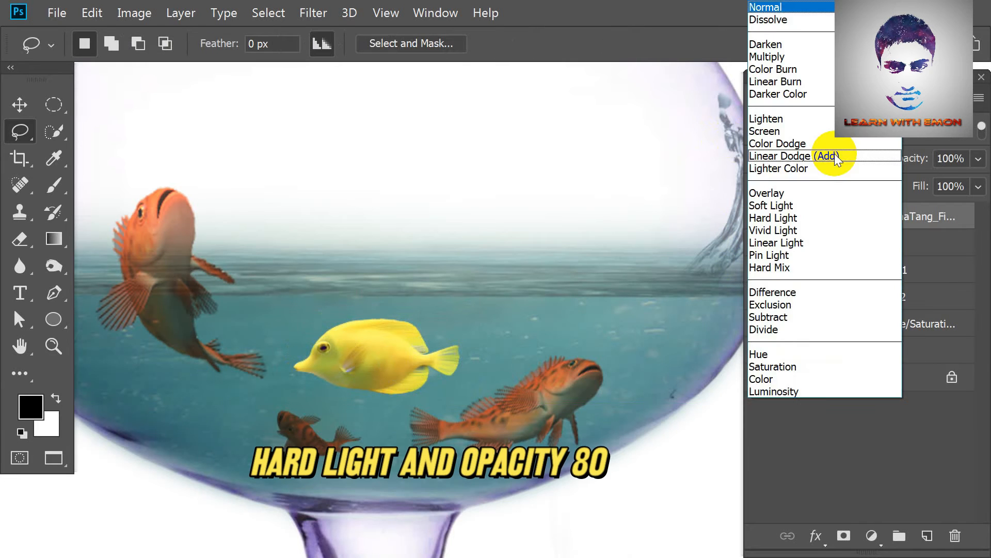
pyautogui.click(808, 215)
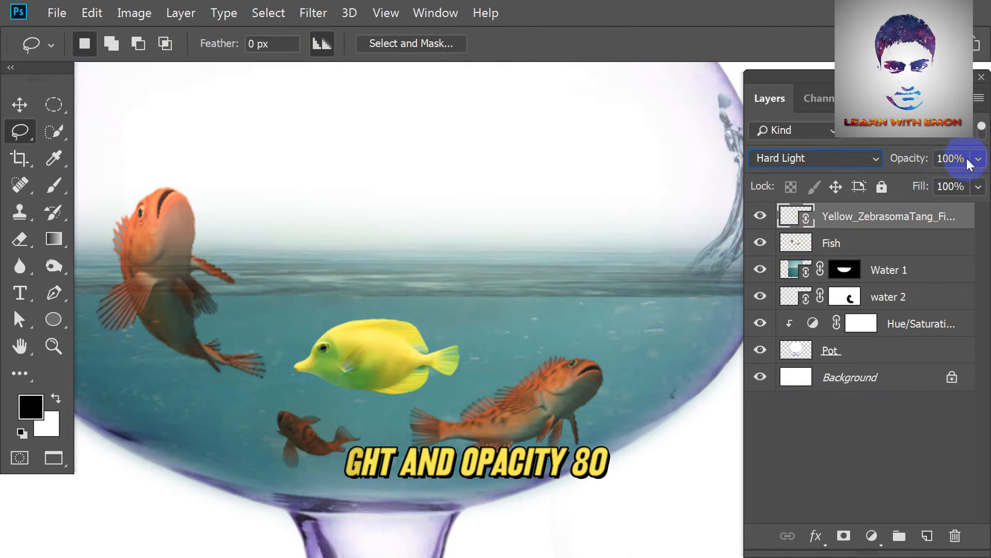
pyautogui.moveTo(963, 162); pyautogui.dragTo(931, 162)
pyautogui.write('80')
pyautogui.press('Return')
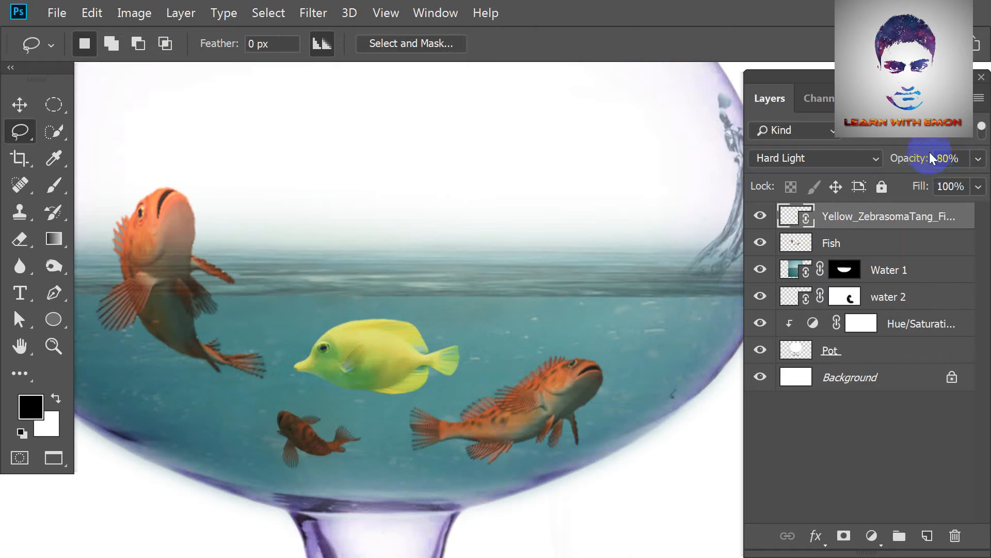
# Place the blue water splash image, scaled down and positioned over the left half of the bowl.
pyautogui.scroll(-3, 536, 383)
pyautogui.click(57, 14)
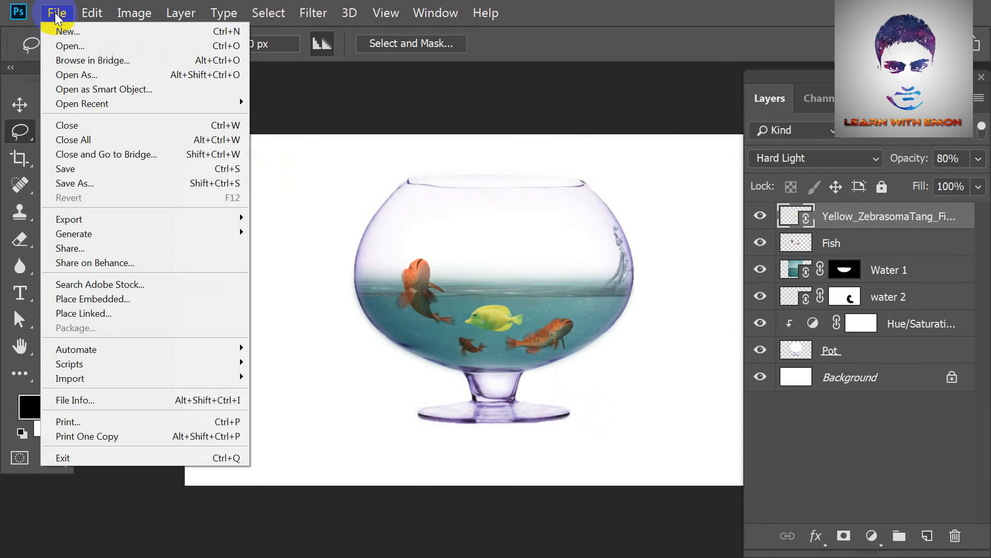
pyautogui.click(144, 309)
pyautogui.doubleClick(348, 133)
pyautogui.moveTo(636, 399); pyautogui.dragTo(619, 267)
pyautogui.moveTo(534, 295); pyautogui.dragTo(492, 319)
pyautogui.moveTo(610, 309); pyautogui.dragTo(607, 278)
pyautogui.moveTo(495, 320); pyautogui.dragTo(494, 321)
pyautogui.press('Return')
pyautogui.press('l')
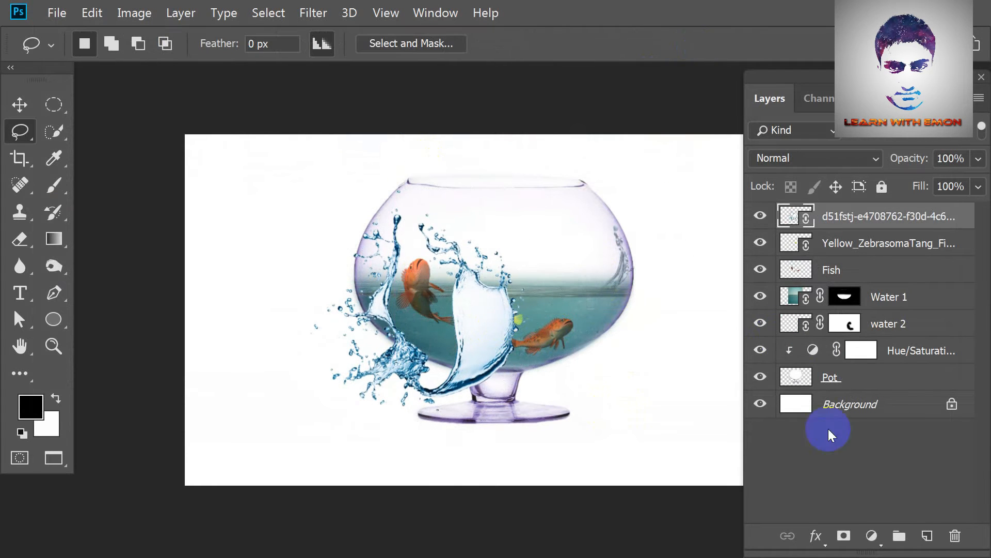
# Lasso the splash's upper-left plume, copy it onto its own layer, and delete the full splash image layer.
pyautogui.click(901, 325)
pyautogui.click(876, 229)
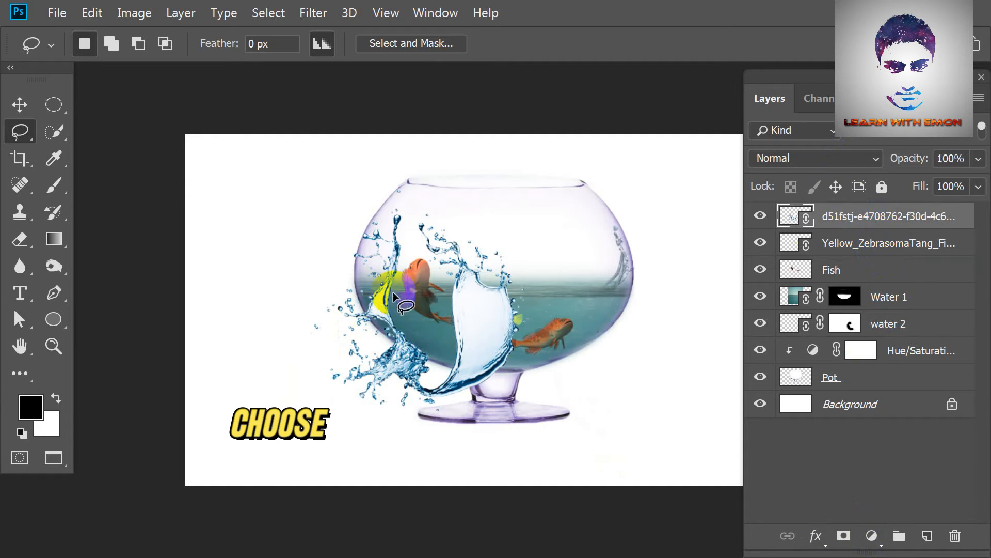
pyautogui.moveTo(336, 227)
pyautogui.mouseDown()
pyautogui.moveTo(411, 238)
pyautogui.moveTo(361, 302)
pyautogui.mouseUp()
pyautogui.hotkey('ctrl', 'j')
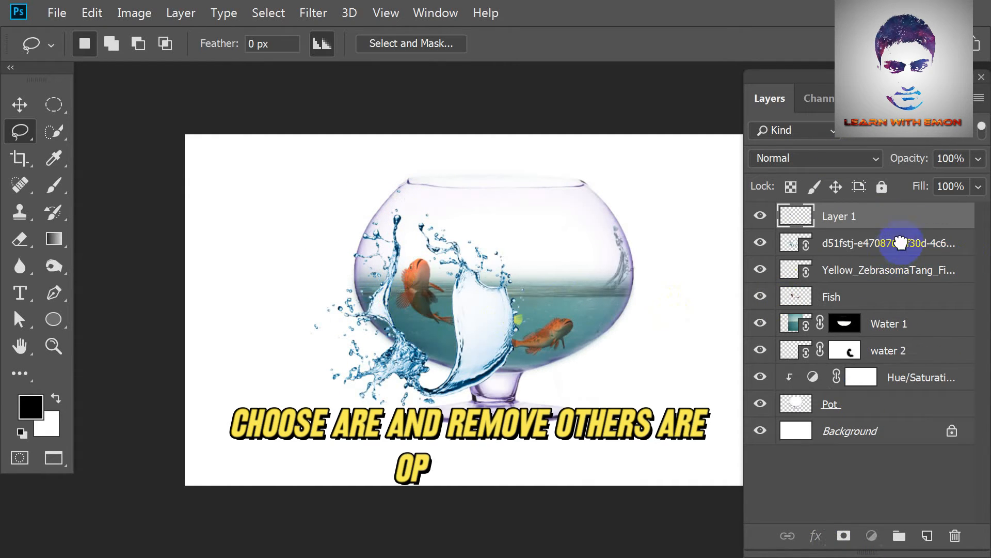
pyautogui.moveTo(903, 244); pyautogui.dragTo(955, 535)
# Rename the copied plume layer Water 3 and move it below Water 1 at 50% opacity.
pyautogui.doubleClick(834, 216)
pyautogui.write('Wat')
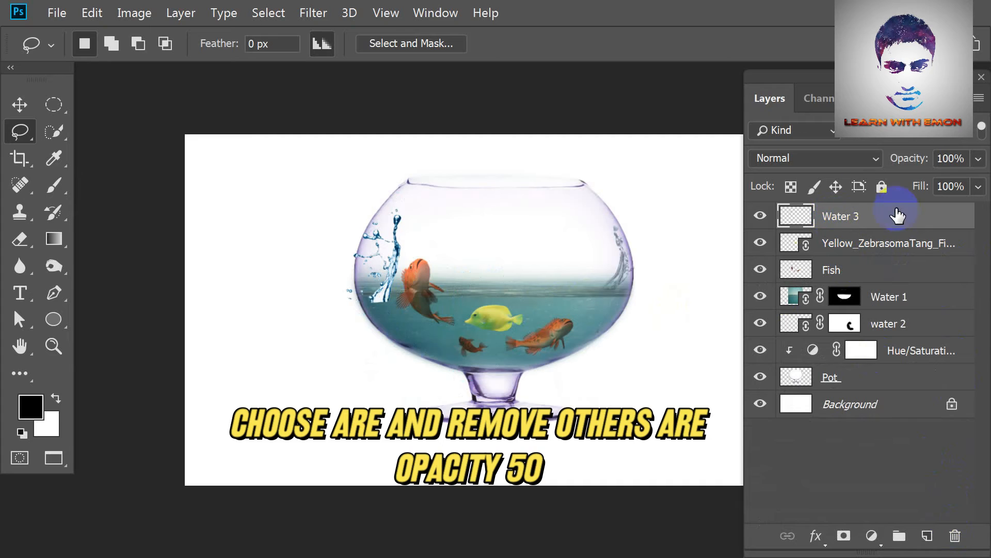
pyautogui.moveTo(857, 216); pyautogui.dragTo(872, 302)
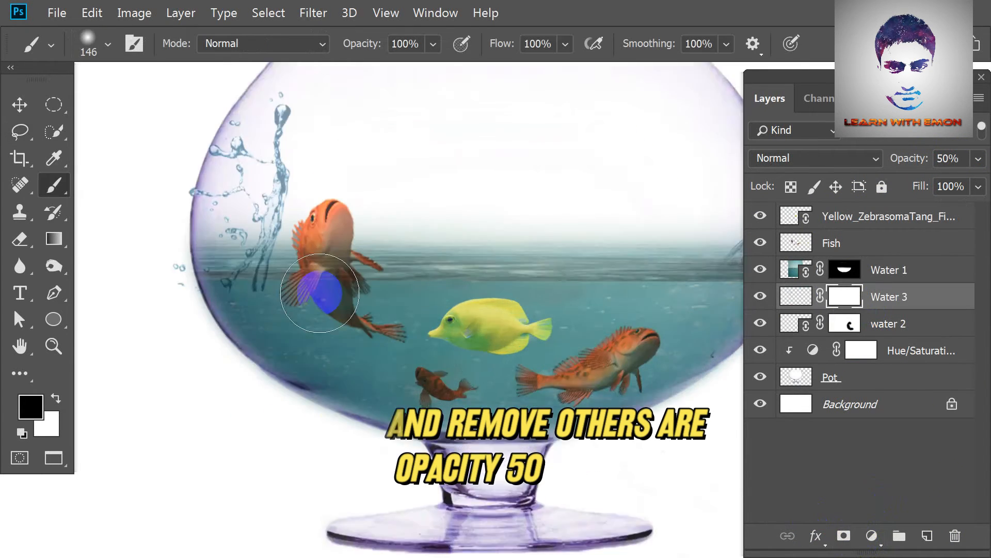
# Mask out the Water 3 splash's lower end below the waterline and rotate the splash about -10° inside the bowl's left wall.
pyautogui.scroll(1, 320, 293)
pyautogui.moveTo(350, 324); pyautogui.dragTo(504, 341)
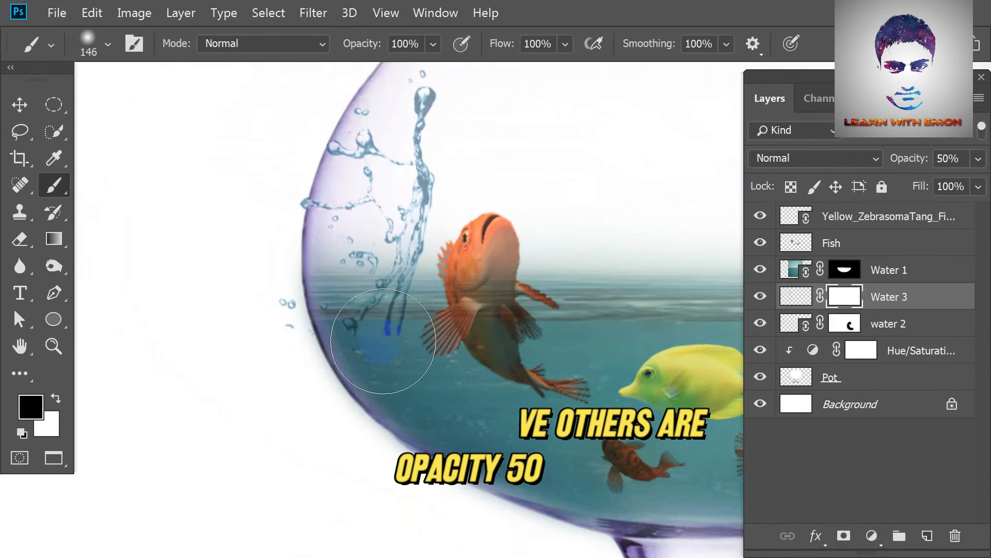
pyautogui.moveTo(384, 336); pyautogui.dragTo(398, 338)
pyautogui.scroll(-3, 368, 350)
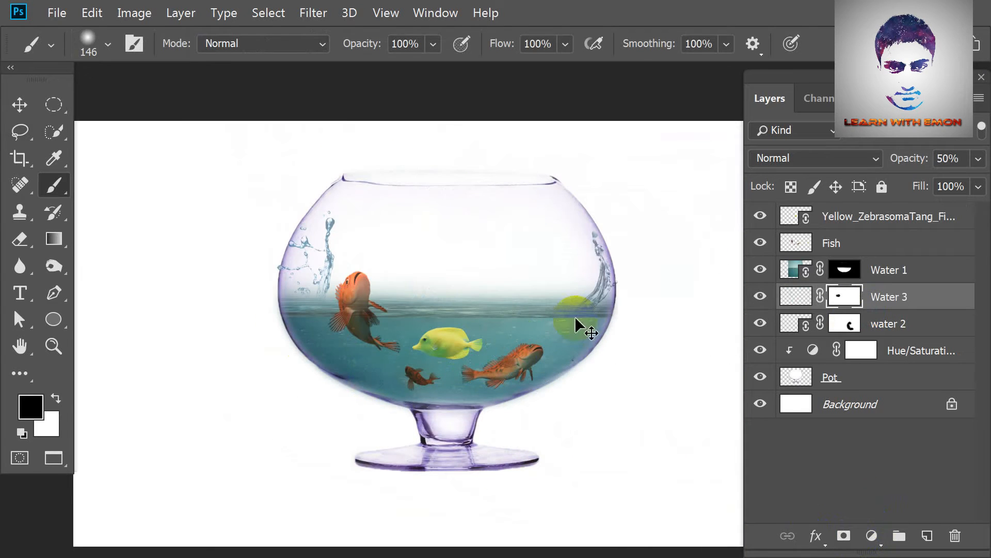
pyautogui.hotkey('ctrl', 't')
pyautogui.moveTo(536, 303)
pyautogui.mouseDown()
pyautogui.moveTo(444, 254)
pyautogui.moveTo(320, 274)
pyautogui.moveTo(324, 288)
pyautogui.mouseUp()
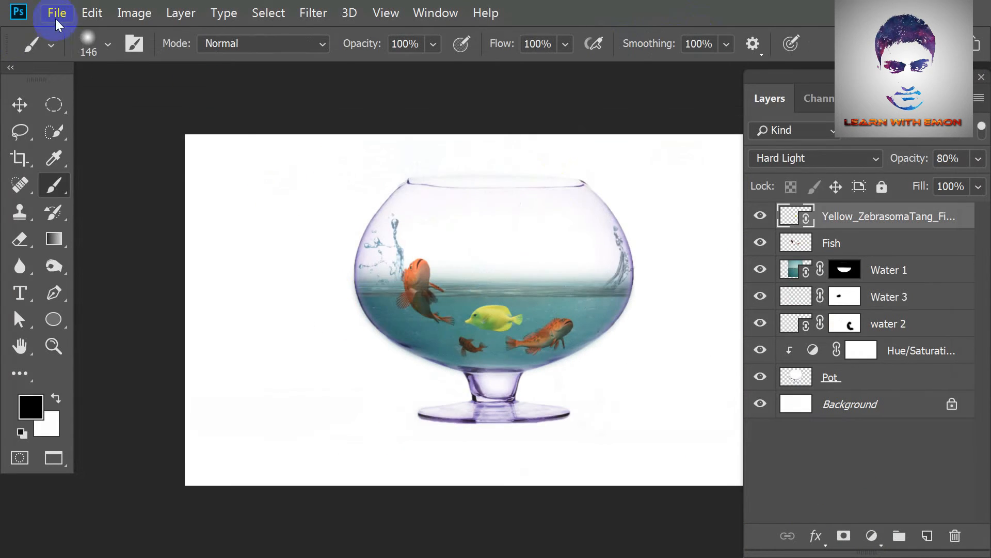
# Place the blue wave image and scale and tilt it slightly to cover the bowl's water area.
pyautogui.click(57, 22)
pyautogui.click(137, 311)
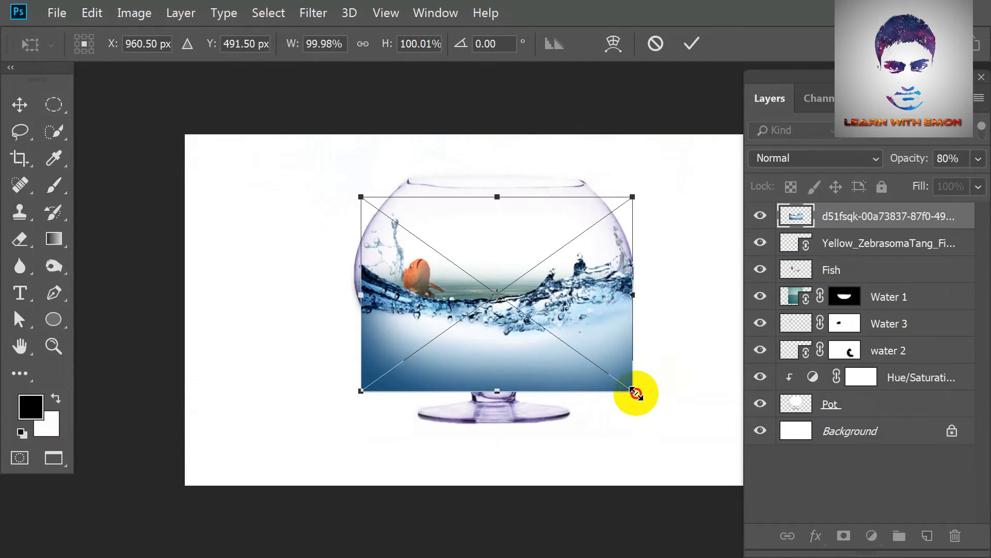
pyautogui.moveTo(636, 394); pyautogui.dragTo(651, 404)
pyautogui.moveTo(706, 310); pyautogui.dragTo(707, 303)
pyautogui.moveTo(548, 338); pyautogui.dragTo(548, 330)
pyautogui.press('Return')
# Set the wave image layer to Overlay blending and rename it Water 4.
pyautogui.click(819, 169)
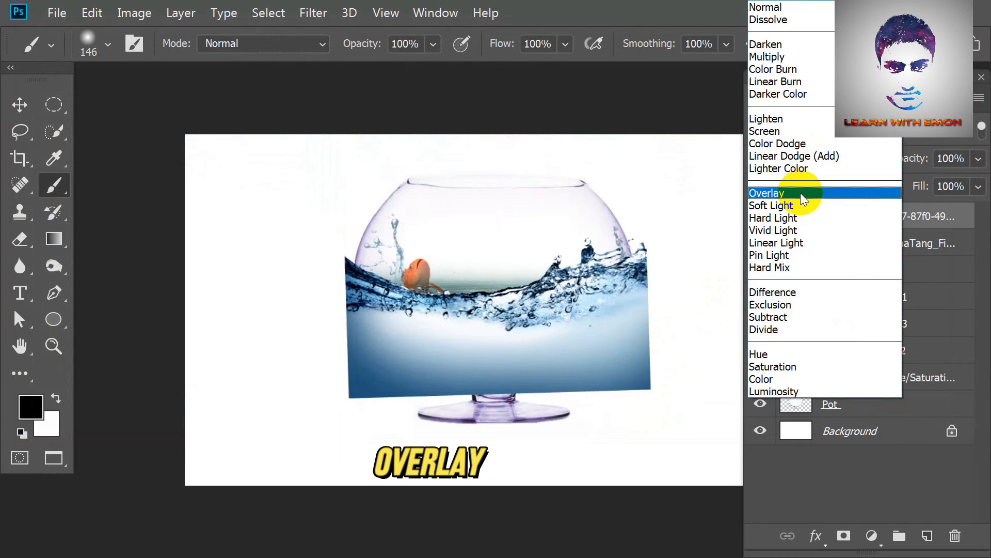
pyautogui.click(800, 194)
pyautogui.doubleClick(862, 217)
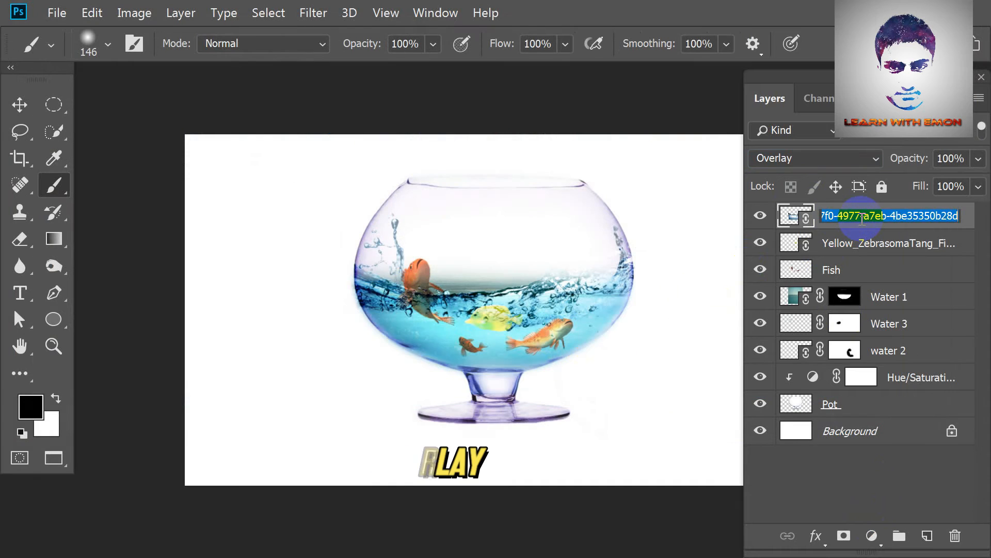
pyautogui.write('Water')
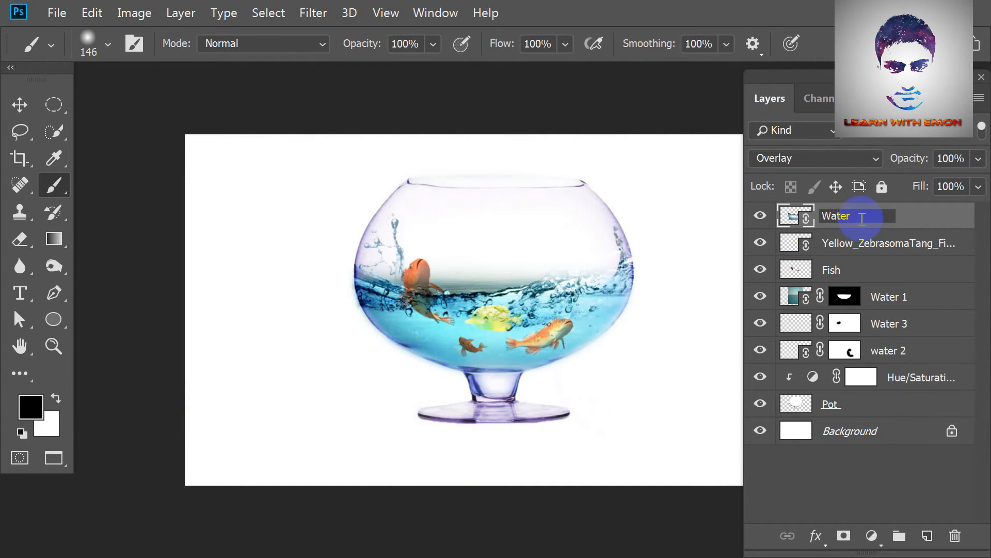
# Add a mask to Water 4 and brush out the wave along the bowl's outer edges and bottom, undoing the last stroke.
pyautogui.click(844, 535)
pyautogui.hotkey('ctrl', '+')
pyautogui.hotkey('ctrl', '+')
pyautogui.moveTo(461, 385); pyautogui.dragTo(348, 328)
pyautogui.moveTo(677, 251)
pyautogui.mouseDown()
pyautogui.moveTo(598, 351)
pyautogui.moveTo(419, 427)
pyautogui.mouseUp()
pyautogui.moveTo(403, 413); pyautogui.dragTo(506, 415)
pyautogui.moveTo(331, 395)
pyautogui.mouseDown()
pyautogui.moveTo(277, 374)
pyautogui.moveTo(174, 239)
pyautogui.mouseUp()
pyautogui.moveTo(158, 200); pyautogui.dragTo(185, 265)
pyautogui.moveTo(331, 310); pyautogui.dragTo(284, 305)
pyautogui.moveTo(289, 331); pyautogui.dragTo(532, 349)
pyautogui.hotkey('ctrl', 'z')
pyautogui.hotkey('ctrl', '0')
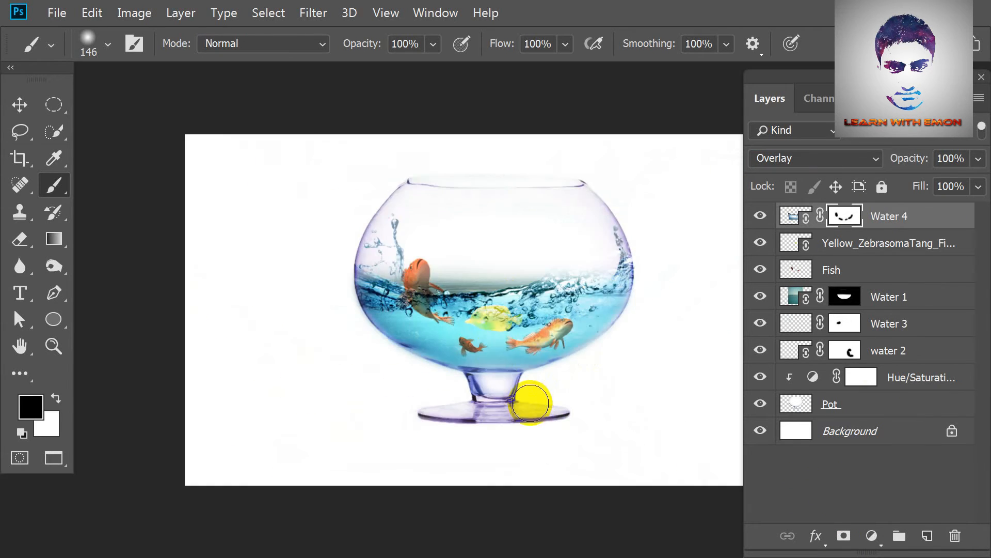
# Paint black on the Water 1 mask to hide the old grey waterline above the waves.
pyautogui.click(846, 298)
pyautogui.hotkey('ctrl', '+')
pyautogui.hotkey('ctrl', '+')
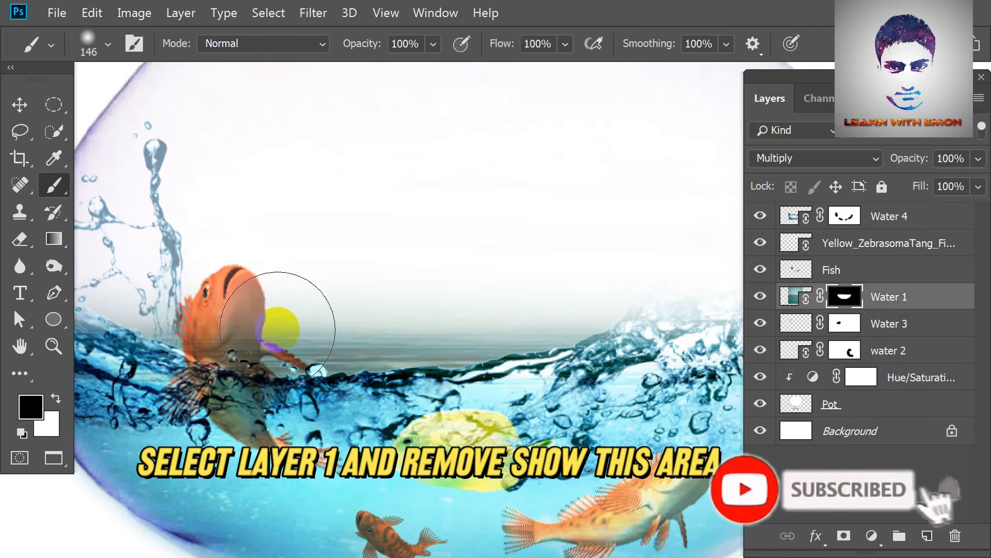
pyautogui.moveTo(250, 311)
pyautogui.mouseDown()
pyautogui.moveTo(438, 315)
pyautogui.moveTo(334, 312)
pyautogui.moveTo(421, 314)
pyautogui.moveTo(507, 291)
pyautogui.moveTo(463, 295)
pyautogui.mouseUp()
pyautogui.hotkey('ctrl', '0')
pyautogui.hotkey('ctrl', '+')
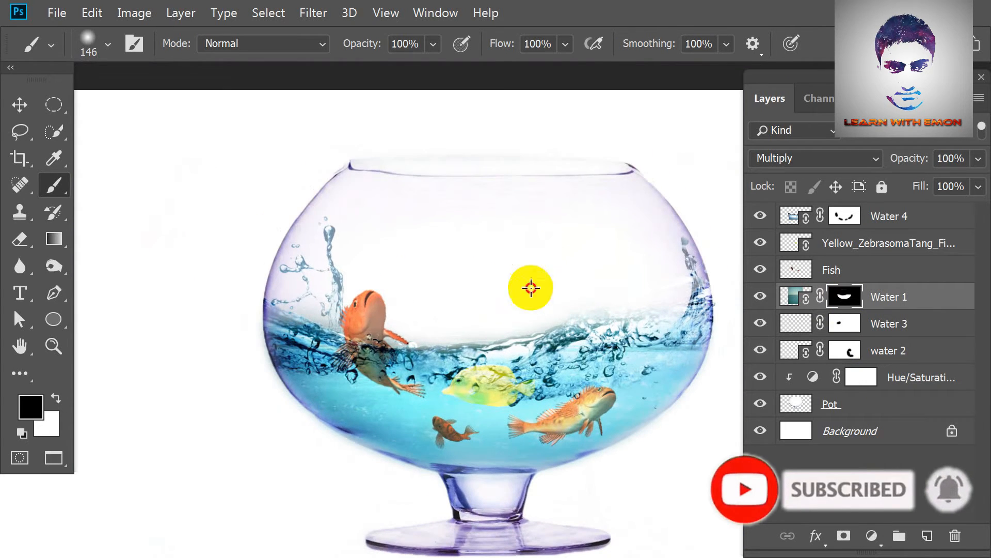
pyautogui.hotkey('ctrl', '-')
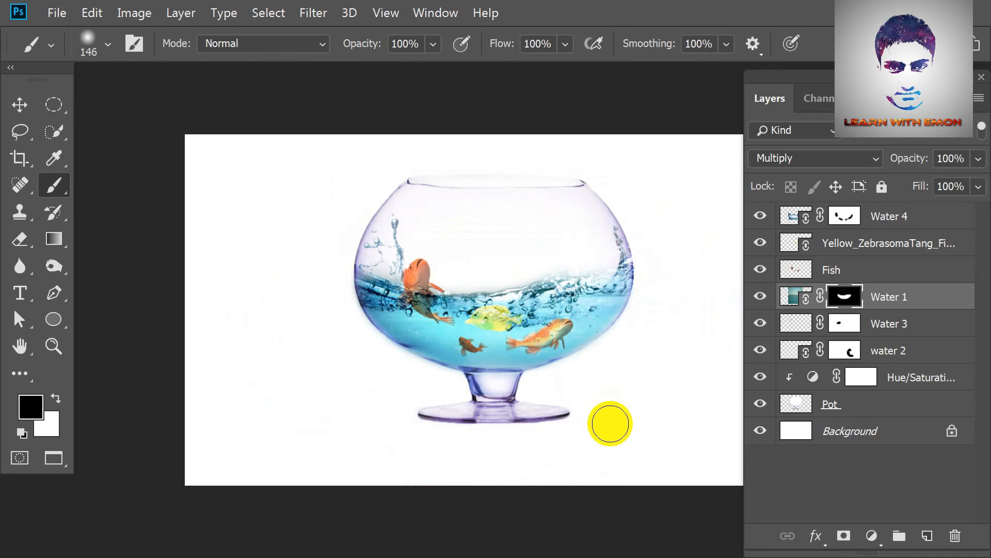
# Rename the yellow tang layer Yellow Fish.
pyautogui.click(761, 242)
pyautogui.doubleClick(856, 242)
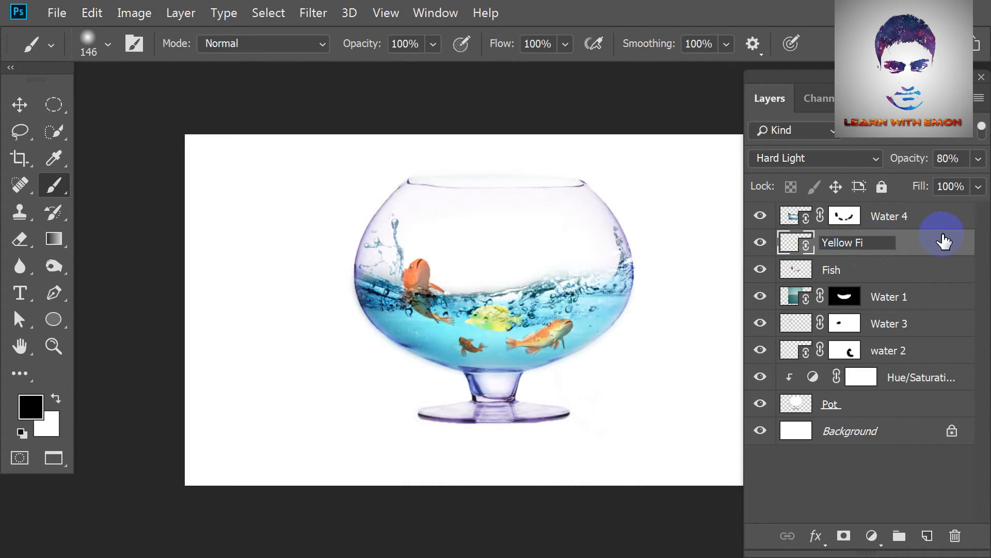
# Move the yellow fish slightly lower in the water and raise its layer opacity to 100%.
pyautogui.hotkey('ctrl', '+')
pyautogui.hotkey('ctrl', '+')
pyautogui.hotkey('ctrl', 't')
pyautogui.moveTo(501, 336); pyautogui.dragTo(501, 347)
pyautogui.press('Return')
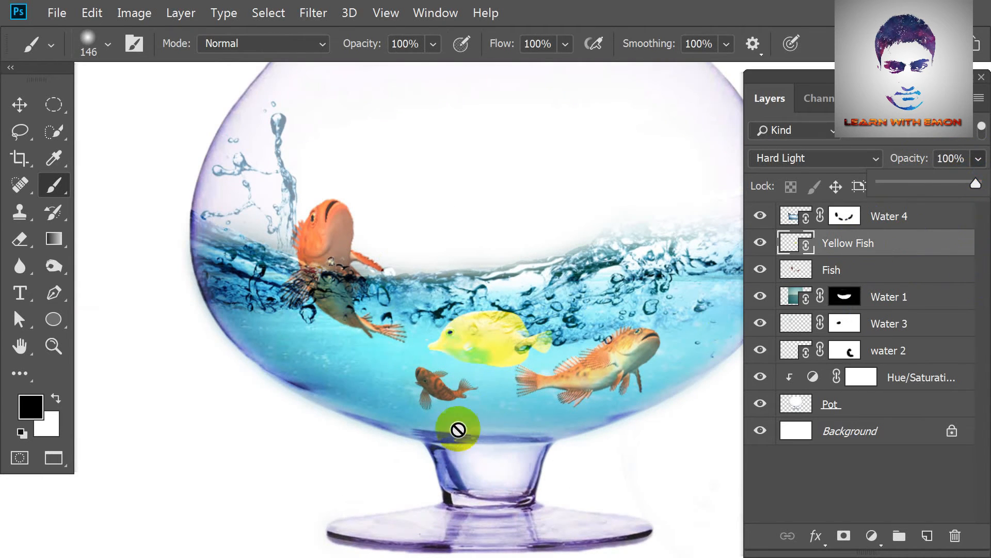
pyautogui.click(328, 443)
# Add a Vibrance adjustment above Water 4 with increased vibrance and slightly higher saturation, and compare the image with it off and on.
pyautogui.hotkey('ctrl', '-')
pyautogui.hotkey('ctrl', '-')
pyautogui.click(915, 223)
pyautogui.click(871, 536)
pyautogui.click(881, 342)
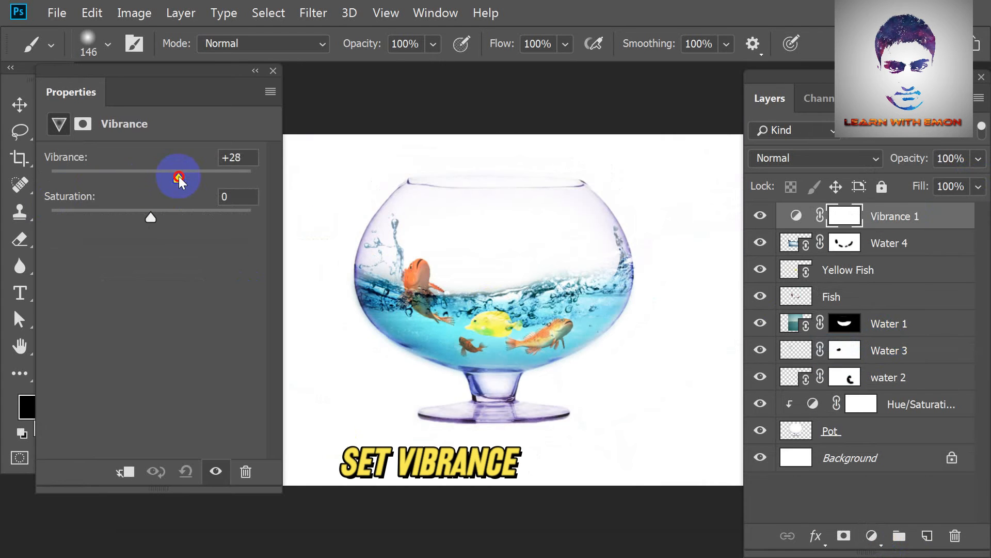
pyautogui.moveTo(163, 218); pyautogui.dragTo(156, 218)
pyautogui.moveTo(195, 178); pyautogui.dragTo(185, 178)
pyautogui.click(274, 71)
pyautogui.scroll(5, 457, 321)
pyautogui.moveTo(521, 295); pyautogui.dragTo(544, 402)
pyautogui.click(759, 216)
pyautogui.click(759, 216)
pyautogui.scroll(-5, 640, 239)
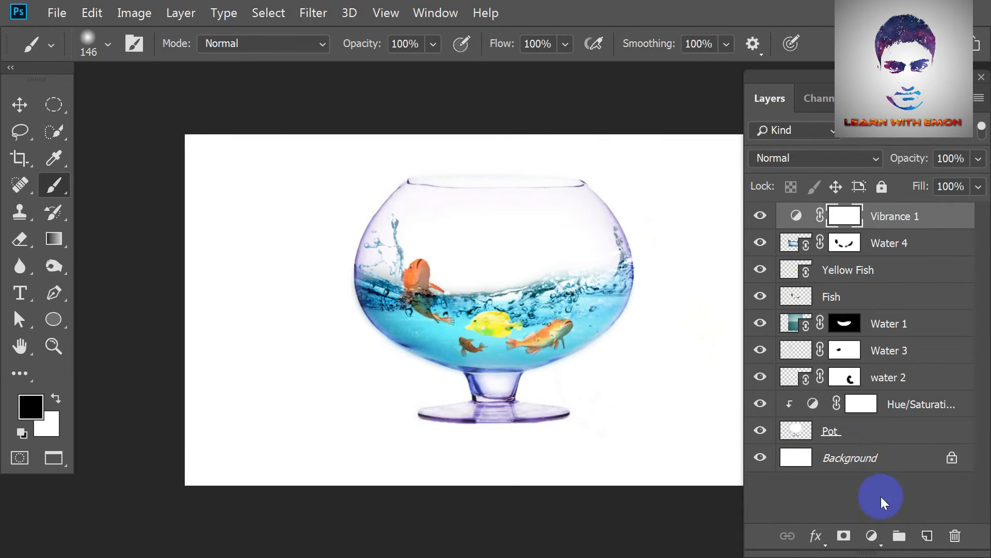
# Add a Color Balance adjustment with midtones set to Cyan/Red -24, Magenta/Green -13 and Yellow/Blue +20.
pyautogui.click(871, 536)
pyautogui.click(880, 374)
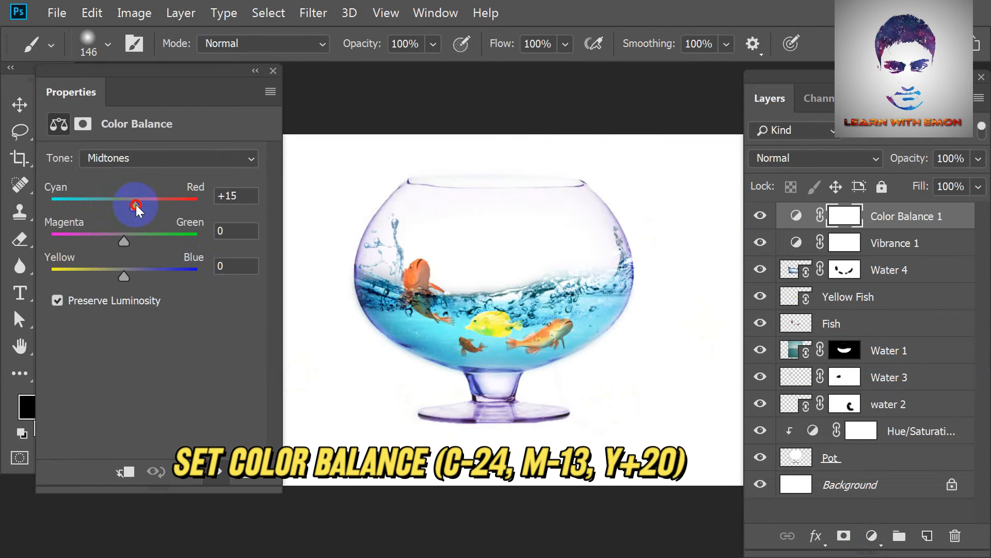
pyautogui.moveTo(123, 245); pyautogui.dragTo(116, 240)
pyautogui.moveTo(124, 274); pyautogui.dragTo(138, 273)
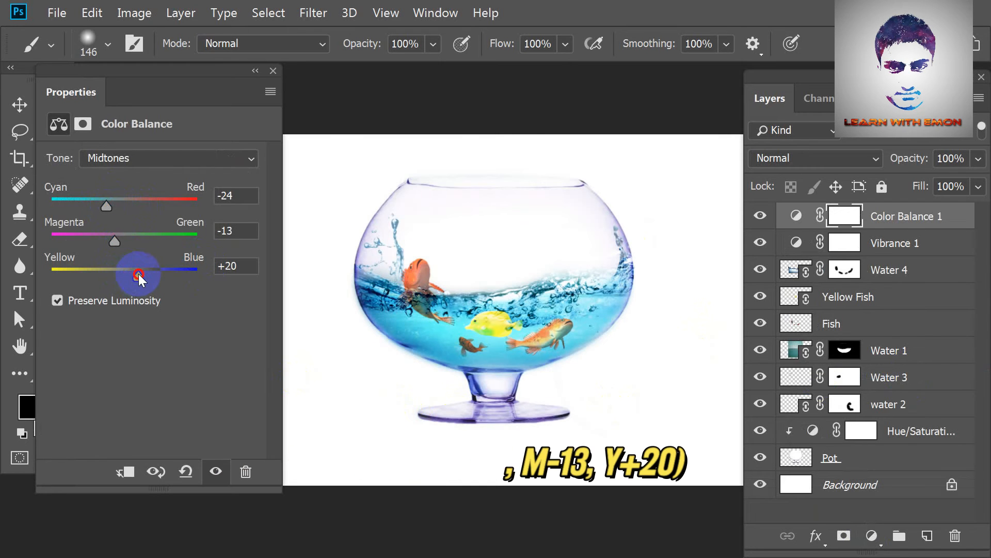
pyautogui.click(273, 72)
# Add a Brightness/Contrast adjustment with brightness 14 and contrast 24.
pyautogui.click(873, 535)
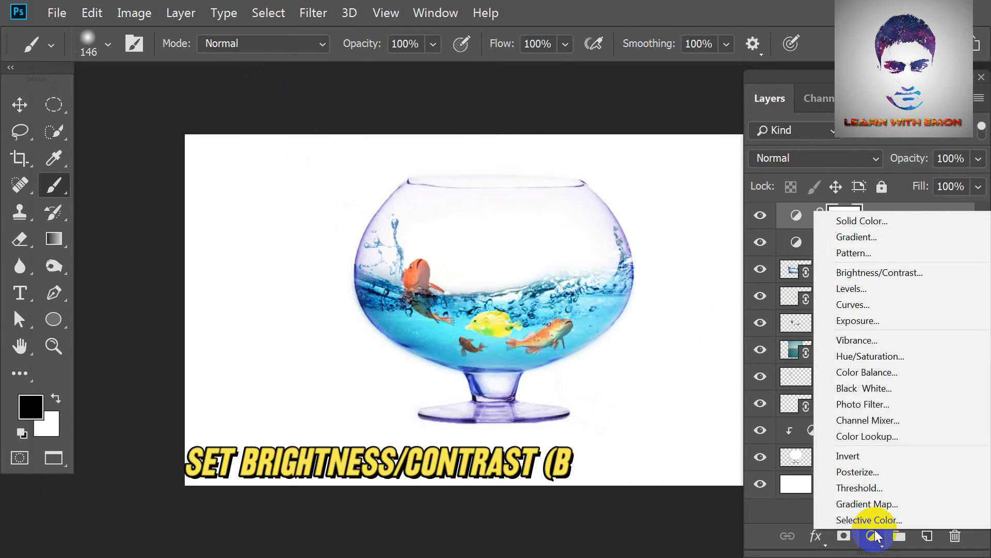
pyautogui.click(879, 272)
pyautogui.moveTo(151, 249); pyautogui.dragTo(160, 248)
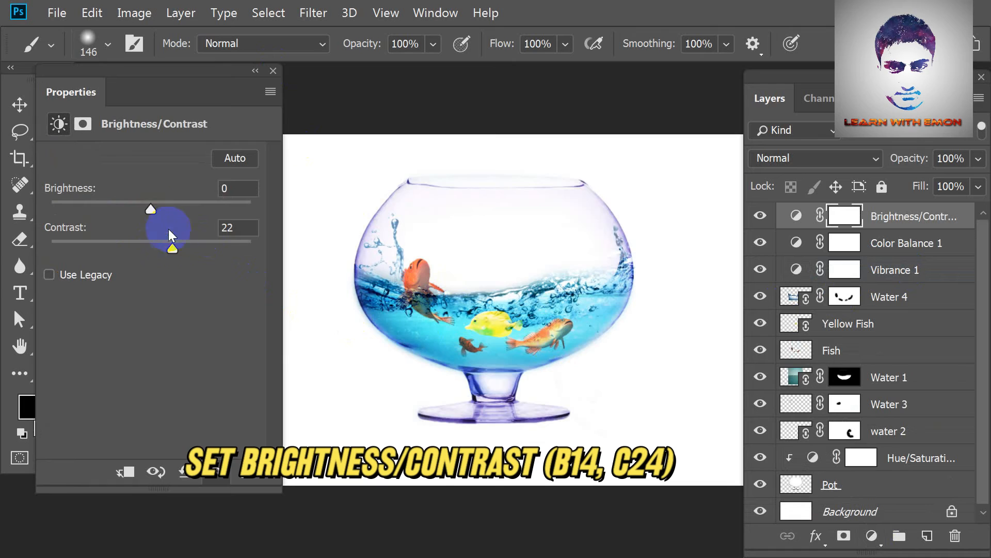
pyautogui.moveTo(151, 209); pyautogui.dragTo(160, 209)
pyautogui.moveTo(173, 249); pyautogui.dragTo(176, 249)
pyautogui.click(273, 71)
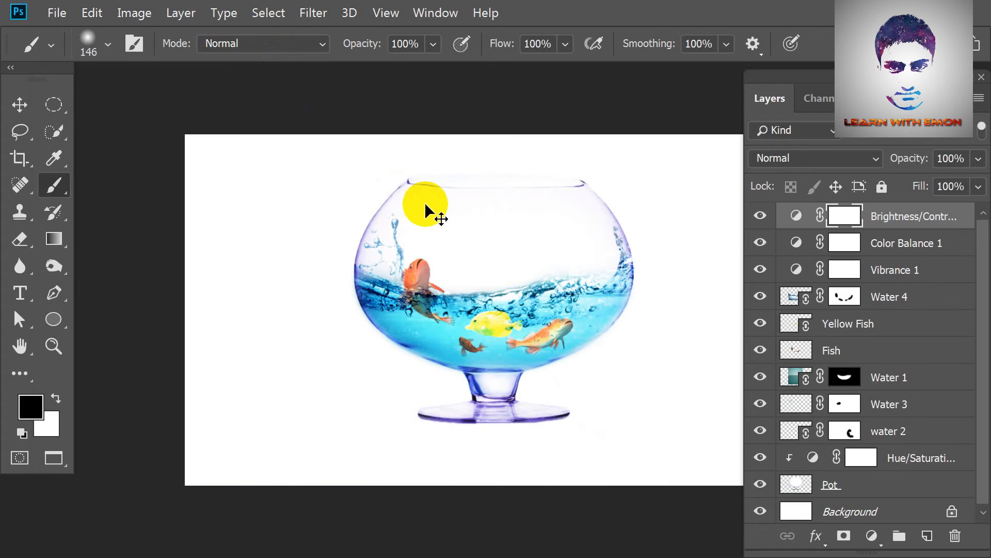
# Group all layers above the background as Work Layer and stamp the visible artwork into a new merged layer above it.
pyautogui.keyDown('shift'); pyautogui.click(859, 488); pyautogui.keyUp('shift')
pyautogui.hotkey('ctrl', 'g')
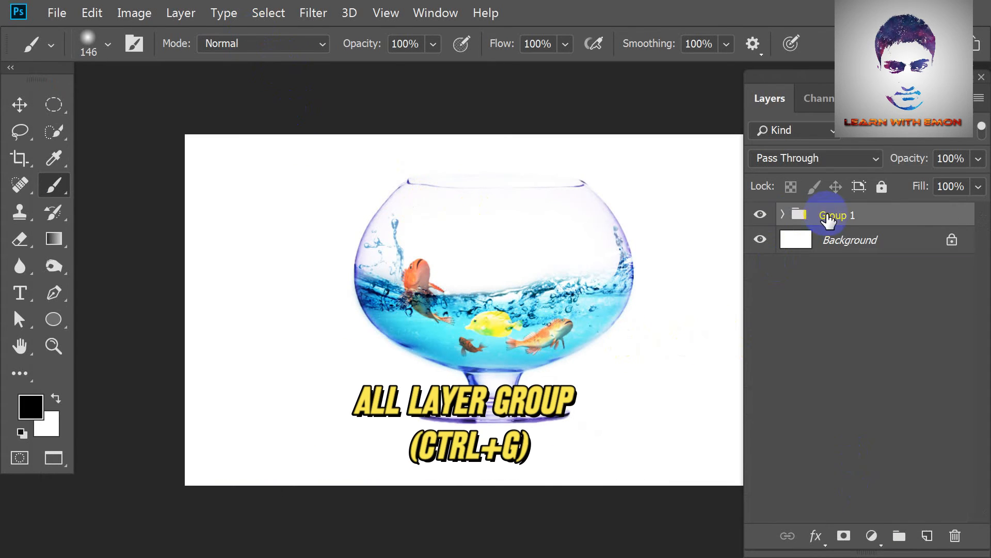
pyautogui.write('Work La')
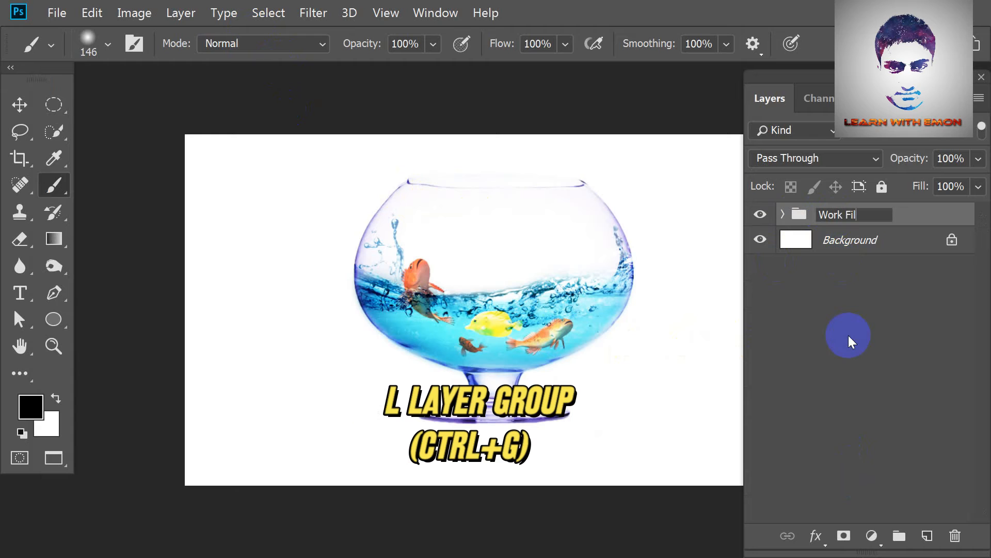
pyautogui.write('yer')
pyautogui.press('Return')
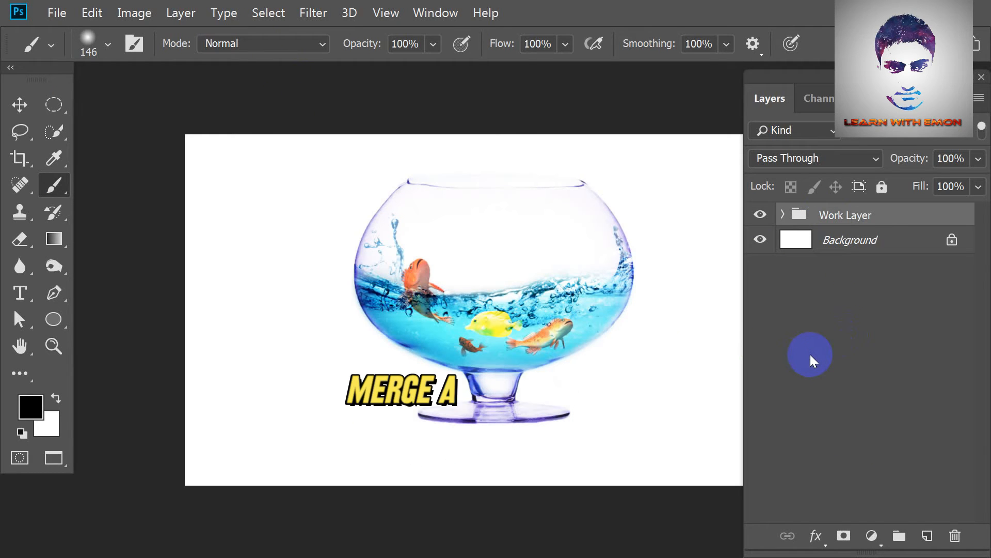
pyautogui.hotkey('ctrl', 'alt', 'shift', 'e')
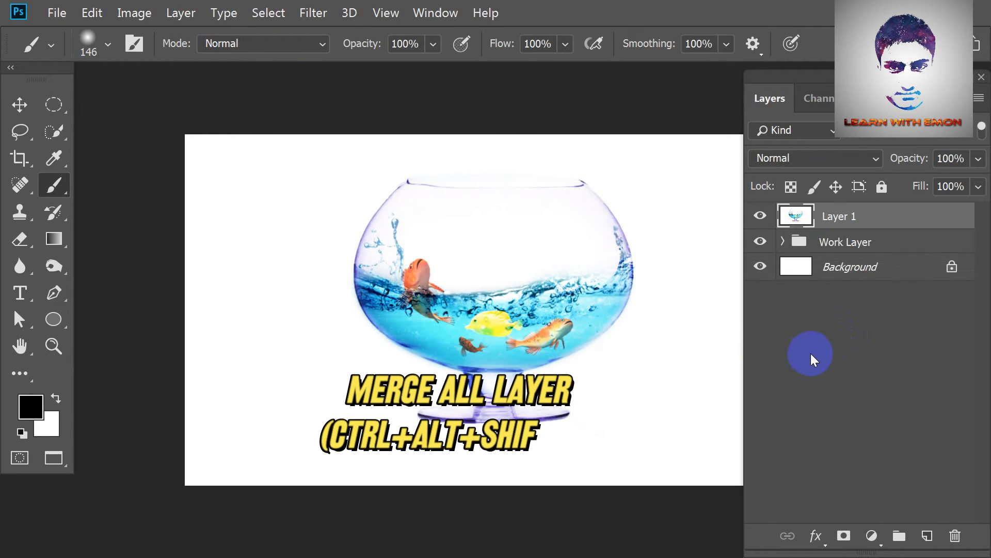
pyautogui.click(759, 242)
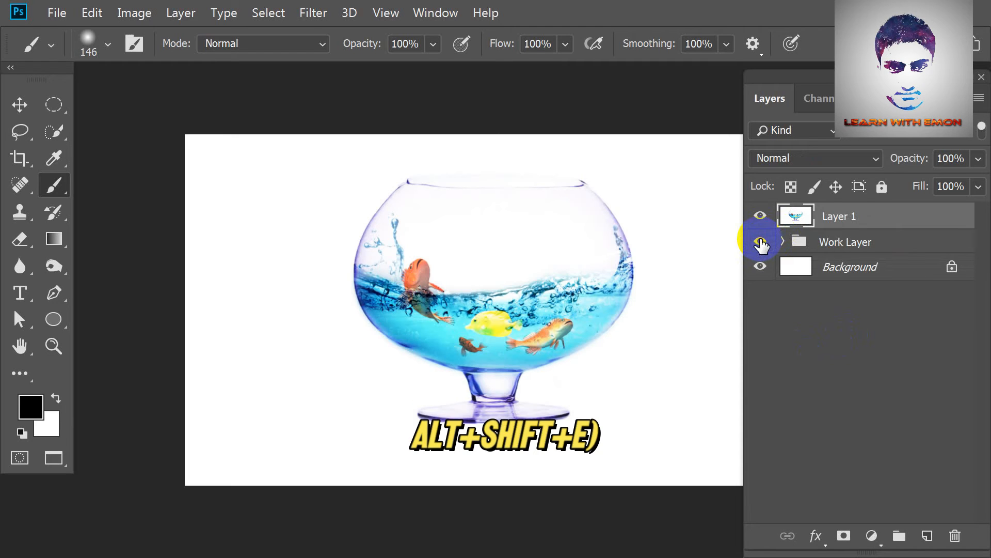
# Open the Camera Raw Filter on Layer 1, make the temperature slightly cooler and raise the clarity.
pyautogui.click(311, 12)
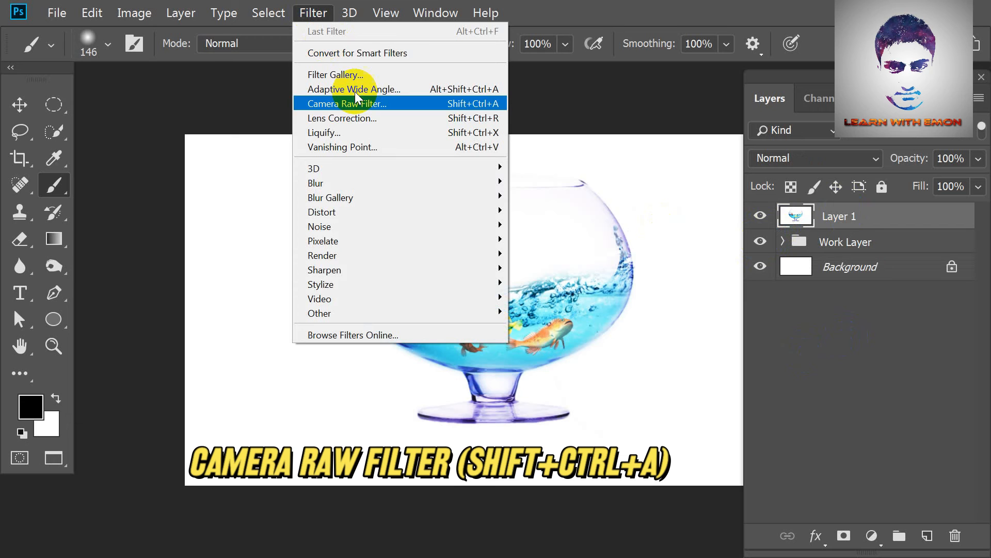
pyautogui.click(396, 104)
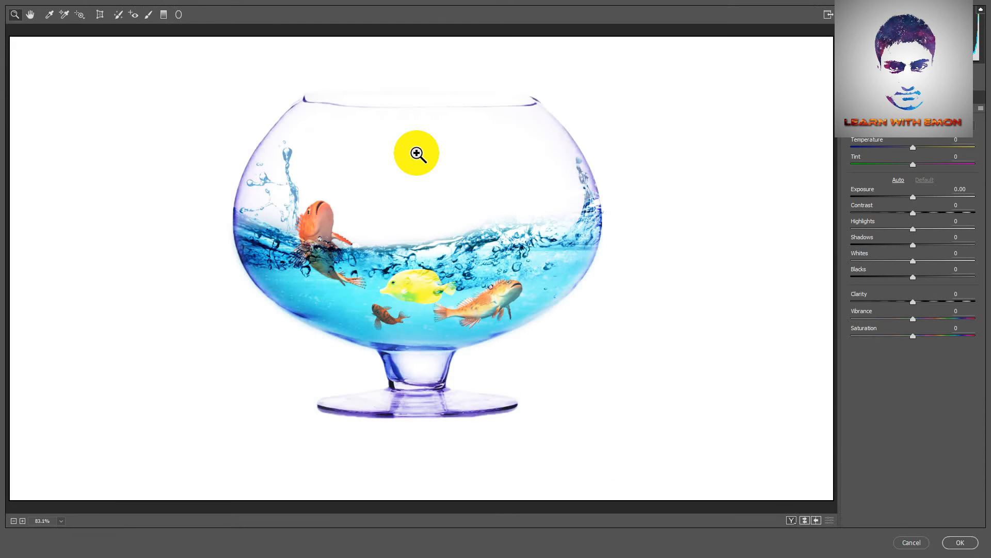
pyautogui.click(419, 151)
pyautogui.moveTo(913, 147); pyautogui.dragTo(910, 147)
pyautogui.moveTo(913, 301)
pyautogui.mouseDown()
pyautogui.moveTo(938, 301)
pyautogui.moveTo(927, 309)
pyautogui.mouseUp()
# Set the Reds hue to -38, nudge the Yellows hue in the Camera Raw HSL adjustments and apply the filter.
pyautogui.click(893, 97)
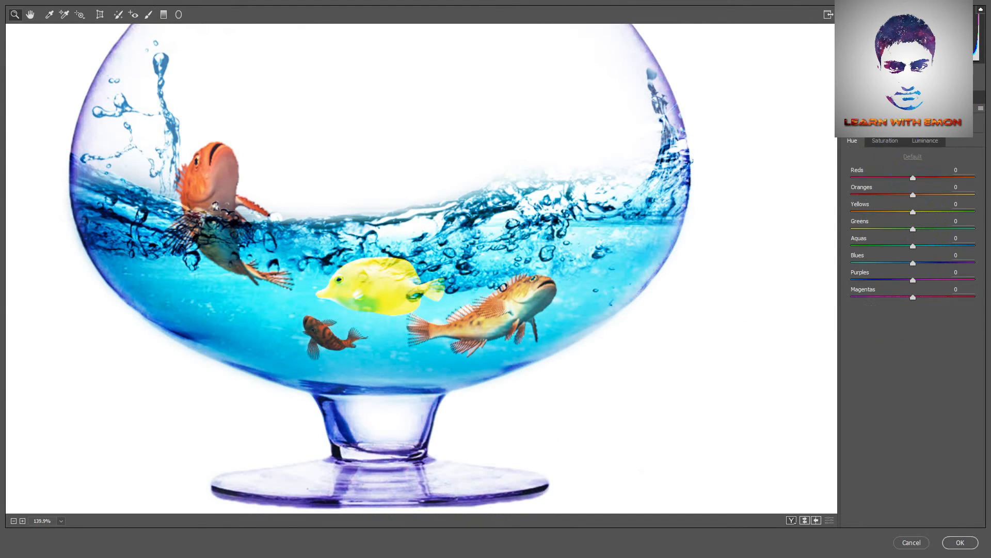
pyautogui.moveTo(949, 178); pyautogui.dragTo(883, 178)
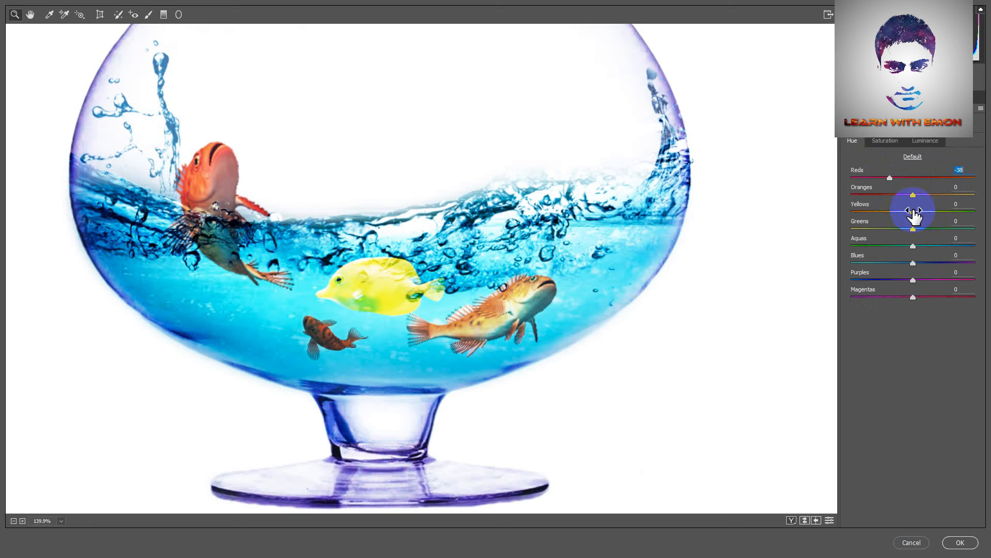
pyautogui.moveTo(932, 213); pyautogui.dragTo(918, 213)
pyautogui.click(964, 97)
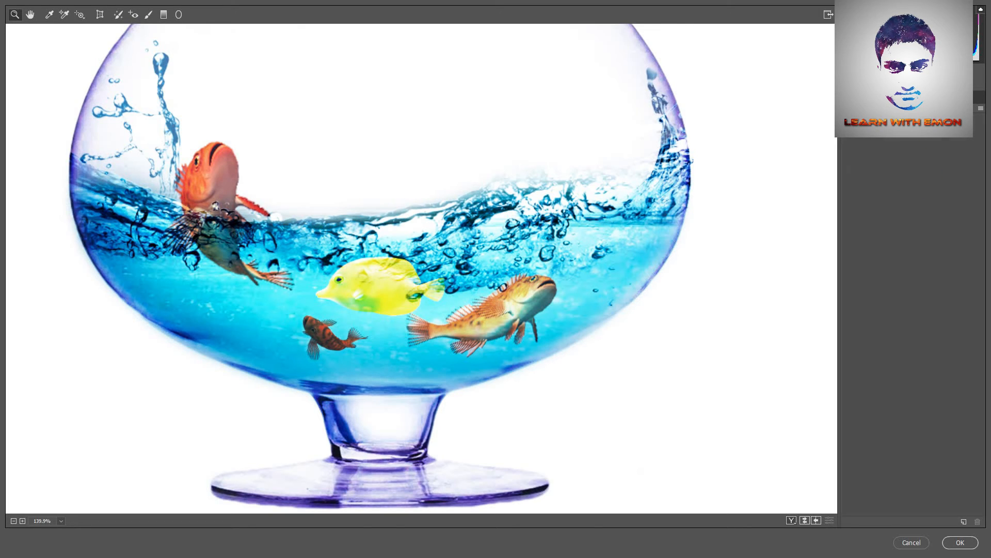
pyautogui.click(921, 97)
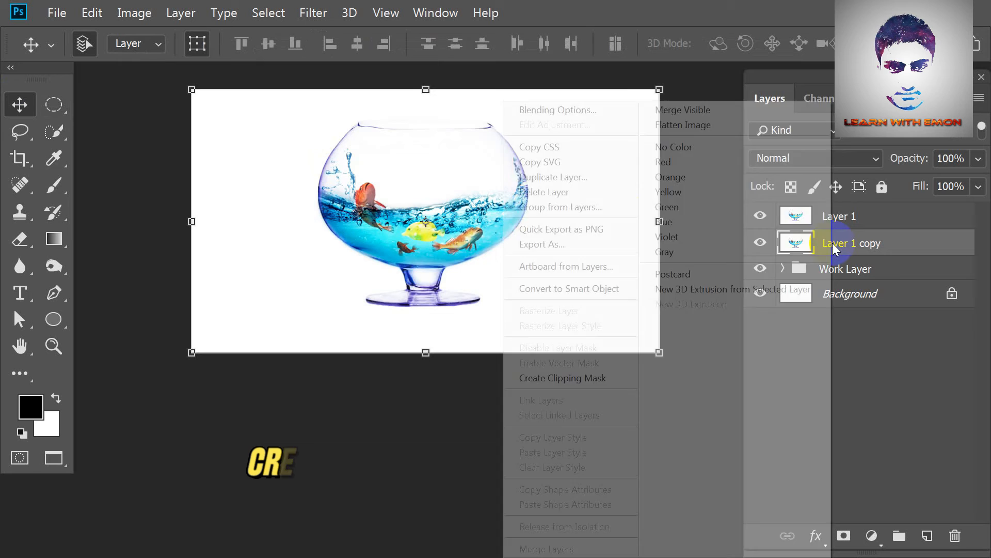
# Hide Layer 1, flip Layer 1 copy vertically and move it down to serve as the bowl's reflection.
pyautogui.click(759, 216)
pyautogui.rightClick(418, 168)
pyautogui.click(511, 405)
pyautogui.moveTo(470, 243); pyautogui.dragTo(472, 382)
pyautogui.click(837, 44)
pyautogui.click(760, 216)
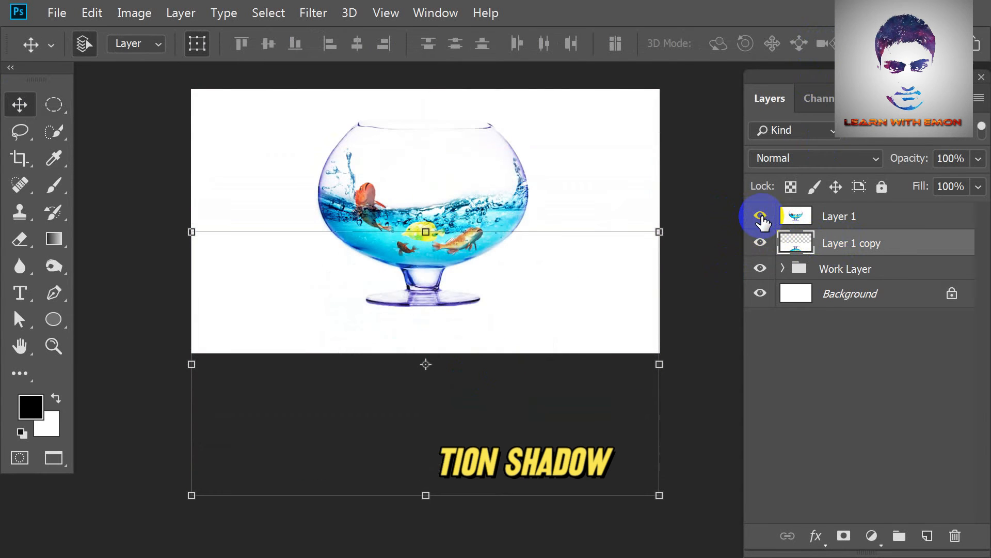
pyautogui.click(761, 215)
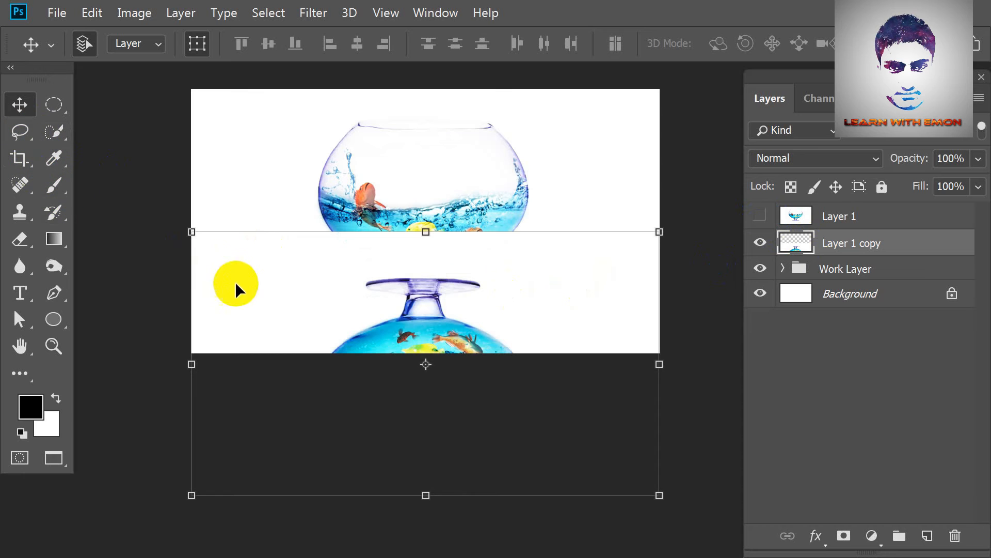
# Select the white area around the flipped bowl on Layer 1 copy, refine the selection around its foot, and delete it.
pyautogui.press('w')
pyautogui.hotkey('shift', 'w')
pyautogui.click(294, 285)
pyautogui.scroll(5, 428, 310)
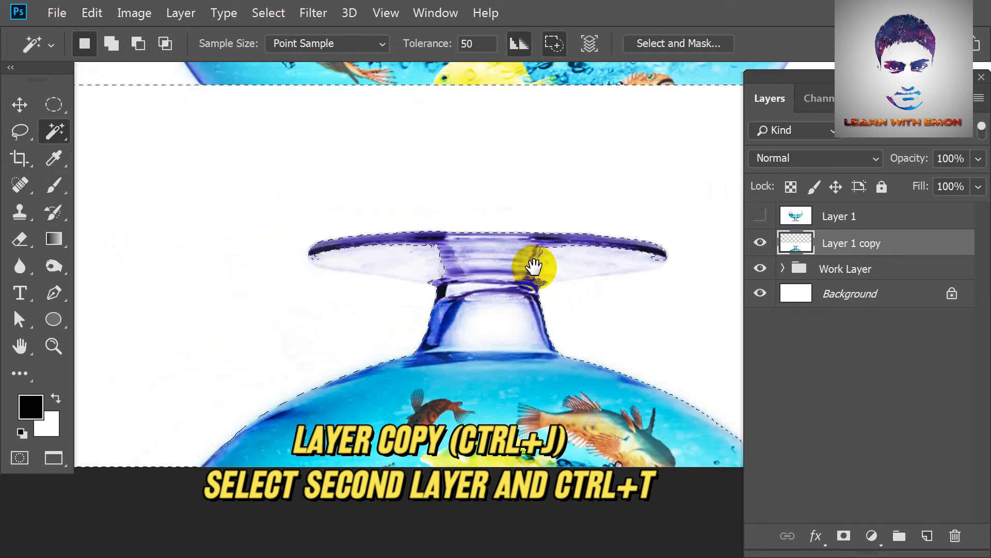
pyautogui.hotkey('shift', 'w')
pyautogui.moveTo(427, 256)
pyautogui.mouseDown()
pyautogui.moveTo(463, 266)
pyautogui.moveTo(370, 255)
pyautogui.moveTo(653, 248)
pyautogui.mouseUp()
pyautogui.scroll(-4, 464, 262)
pyautogui.scroll(-3, 464, 262)
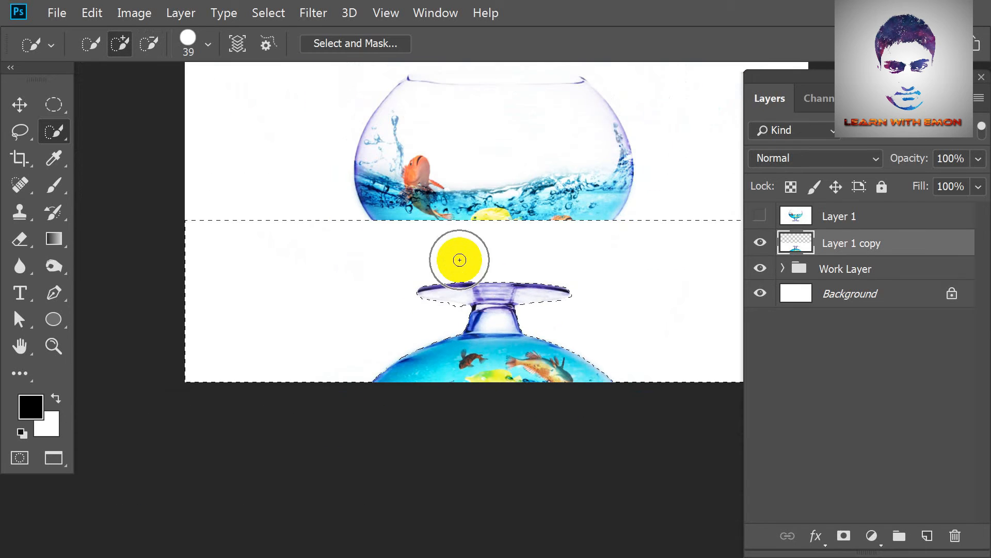
pyautogui.press('Delete')
pyautogui.hotkey('ctrl', 'd')
# Move the flipped bowl down about 1.02 cm so its foot sits directly below the original bowl's foot.
pyautogui.hotkey('ctrl', 't')
pyautogui.moveTo(505, 354); pyautogui.dragTo(510, 389)
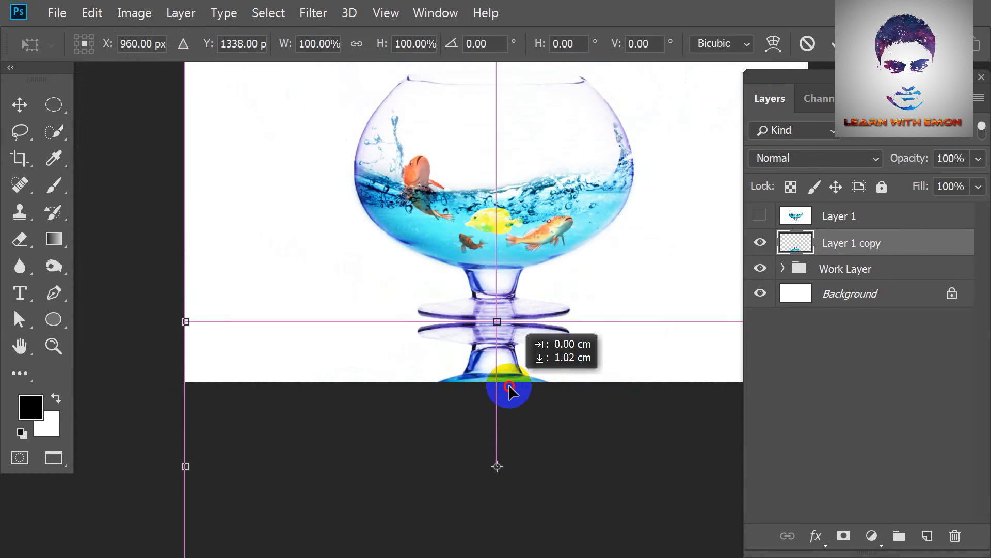
pyautogui.press('Return')
# Set the canvas height to 150 percent, keeping the width at 100 percent.
pyautogui.scroll(-2, 516, 348)
pyautogui.click(861, 300)
pyautogui.click(138, 11)
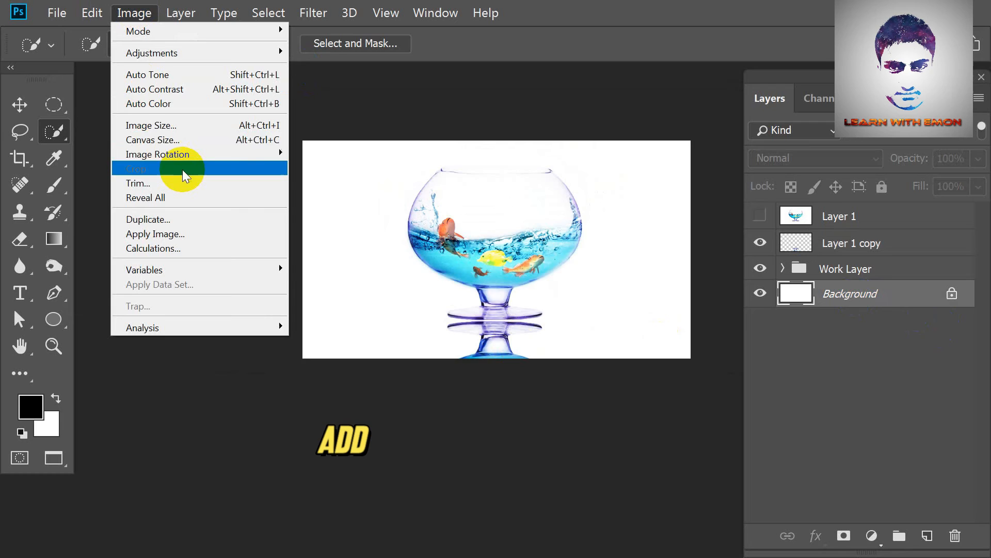
pyautogui.click(188, 140)
pyautogui.click(553, 195)
pyautogui.click(553, 212)
pyautogui.moveTo(465, 193); pyautogui.dragTo(431, 195)
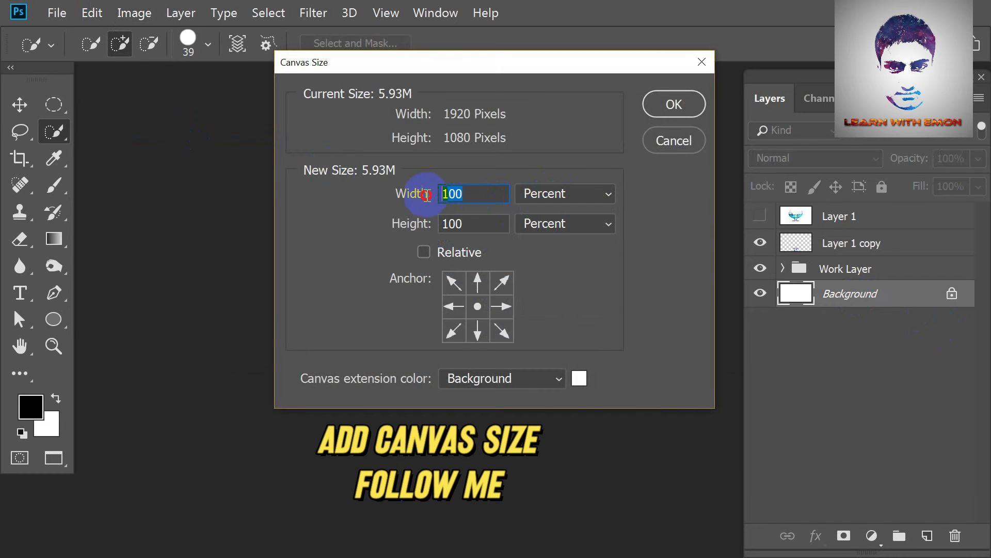
pyautogui.moveTo(465, 224); pyautogui.dragTo(392, 227)
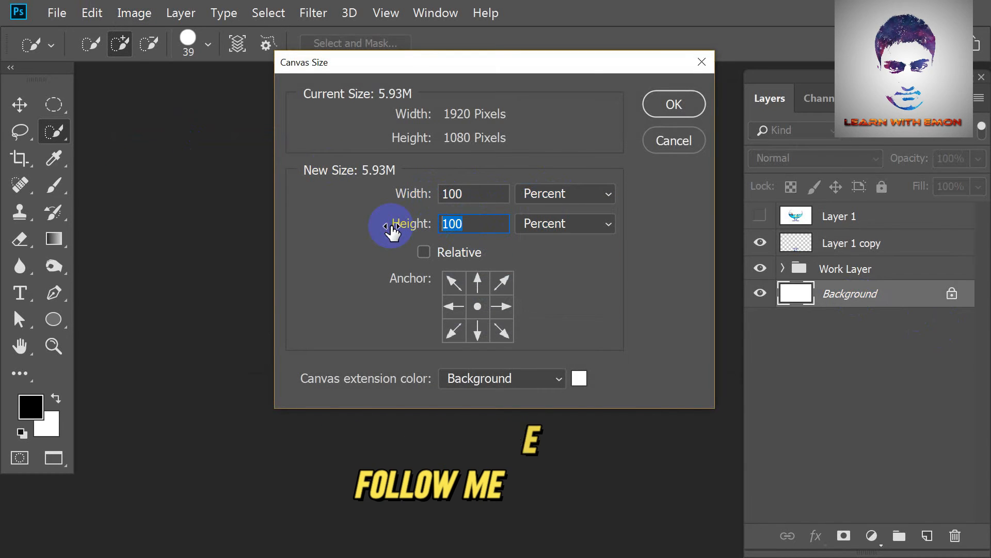
pyautogui.write('150')
pyautogui.press('Return')
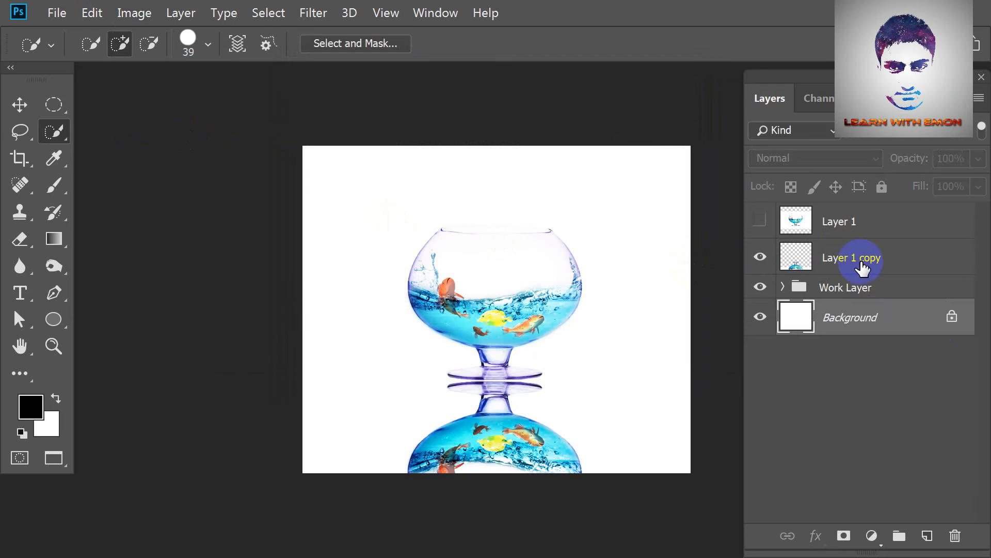
# Move Layer 1, Layer 1 copy and Work Layer up together on the canvas by using a temporary group.
pyautogui.click(853, 287)
pyautogui.keyDown('shift'); pyautogui.click(858, 224); pyautogui.keyUp('shift')
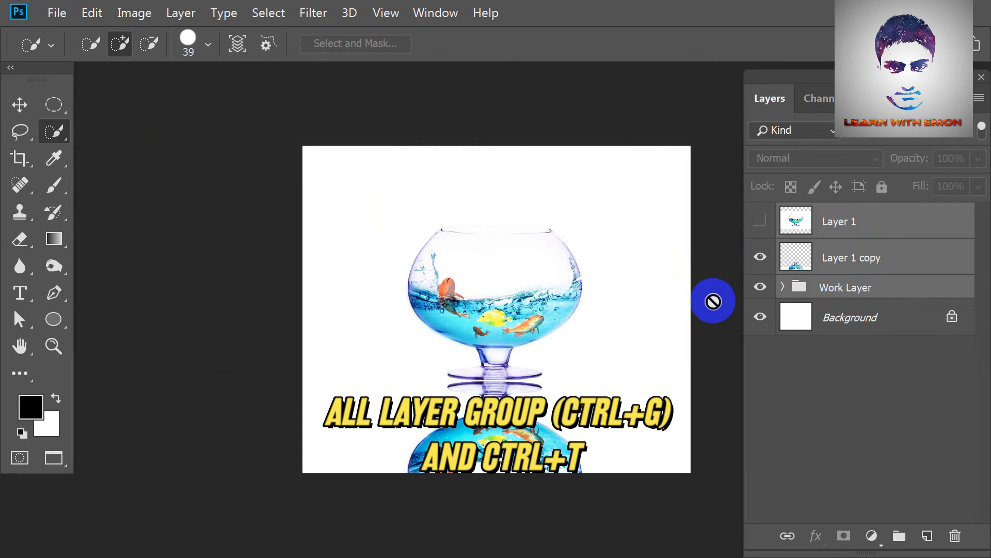
pyautogui.hotkey('ctrl', 'g')
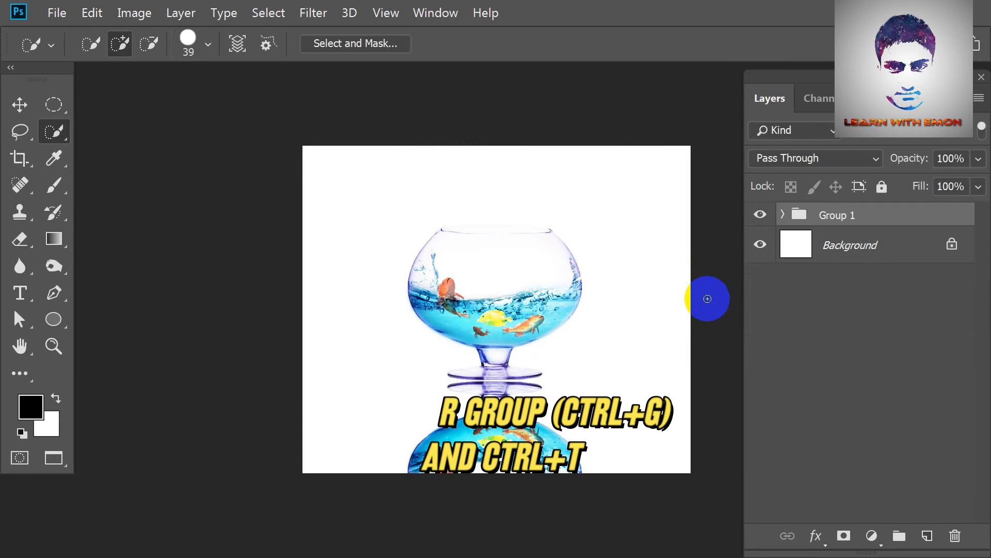
pyautogui.hotkey('ctrl', 't')
pyautogui.moveTo(516, 312)
pyautogui.mouseDown()
pyautogui.moveTo(513, 252)
pyautogui.moveTo(516, 274)
pyautogui.mouseUp()
pyautogui.press('Return')
pyautogui.press('w')
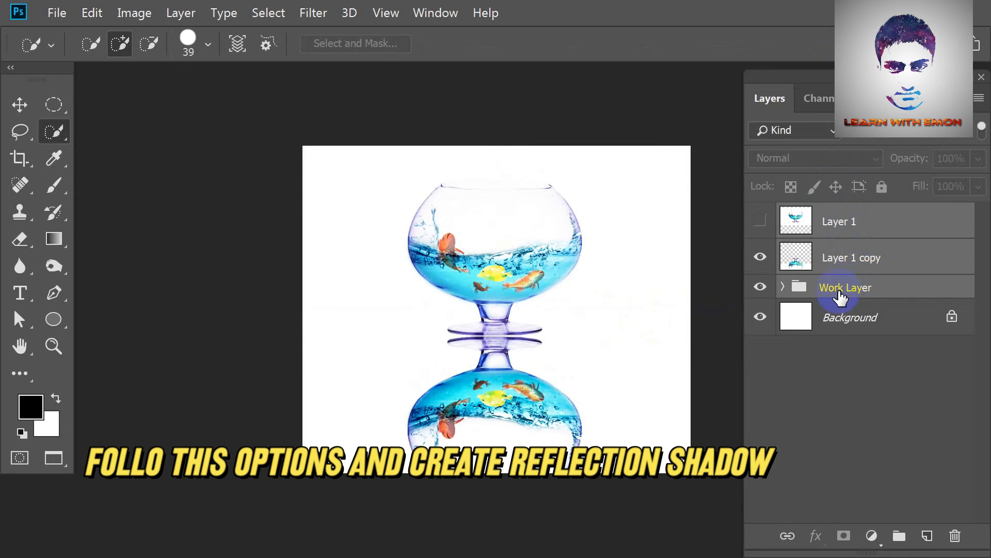
# Add a layer mask to Layer 1 copy and fade the reflection downwards with a radial Foreground to Transparent gradient.
pyautogui.click(848, 264)
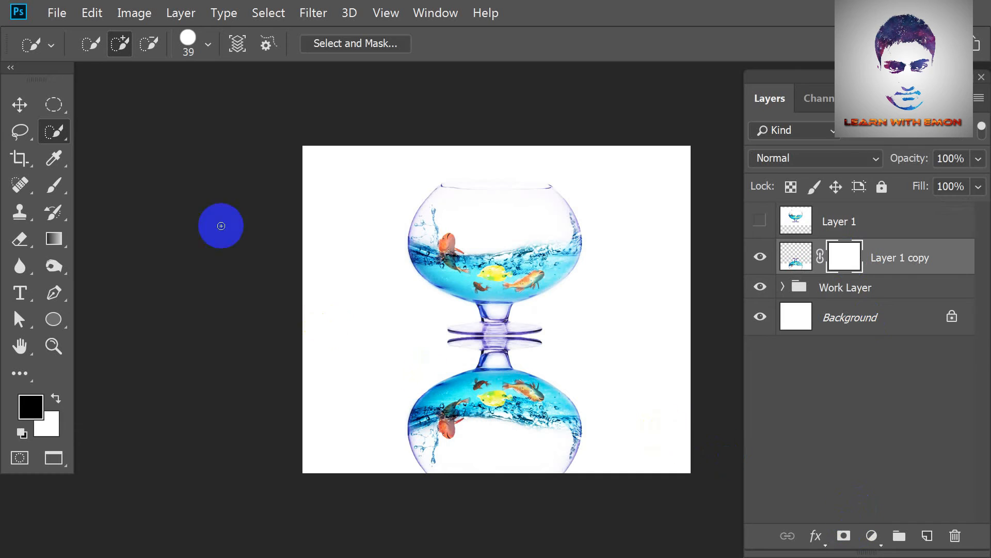
pyautogui.click(57, 244)
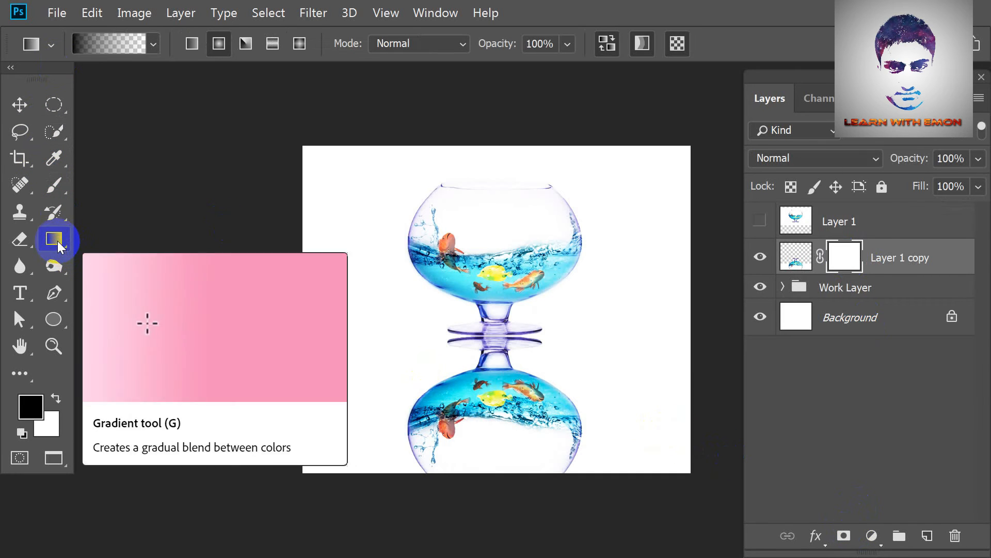
pyautogui.click(114, 45)
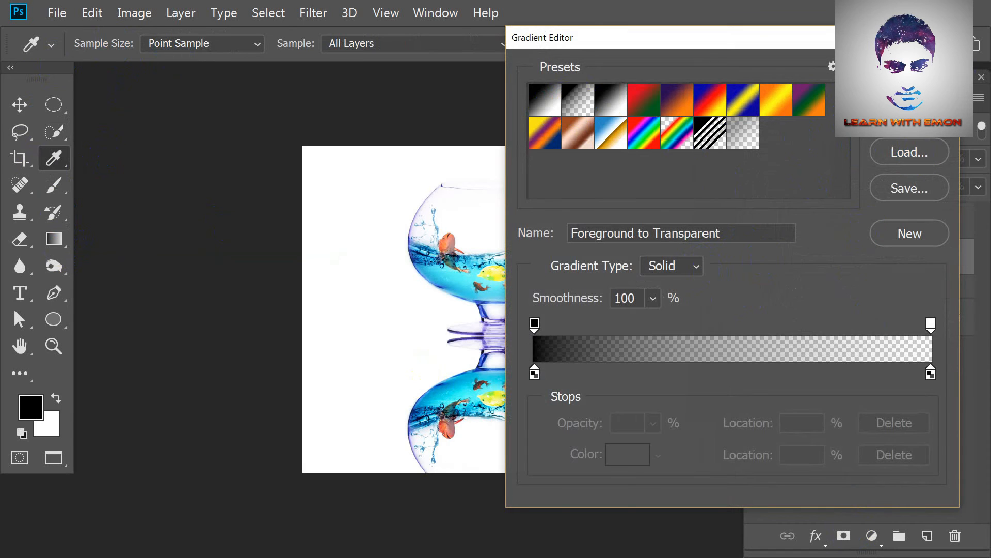
pyautogui.click(909, 79)
pyautogui.scroll(2, 516, 439)
pyautogui.moveTo(502, 417); pyautogui.dragTo(446, 257)
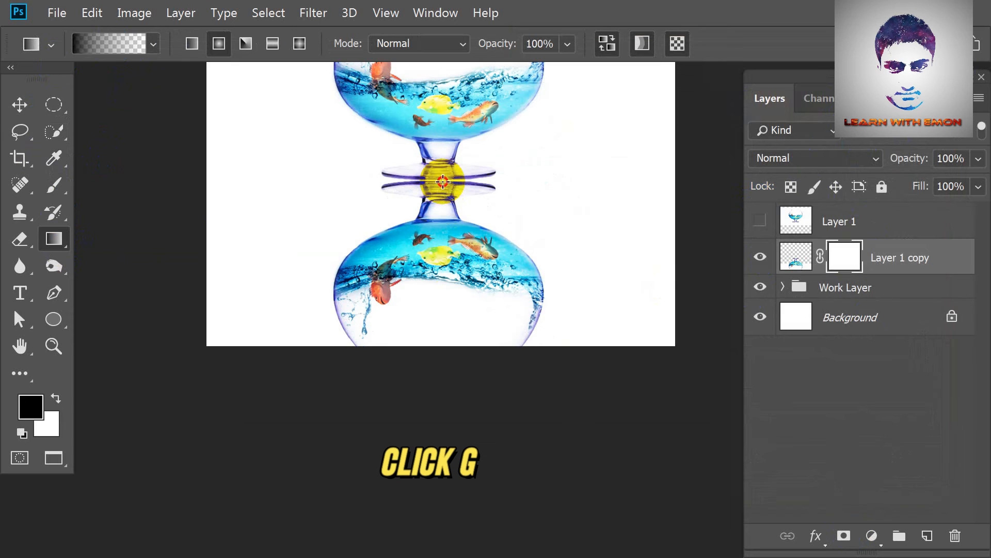
pyautogui.moveTo(443, 180); pyautogui.dragTo(442, 347)
pyautogui.moveTo(435, 183); pyautogui.dragTo(433, 337)
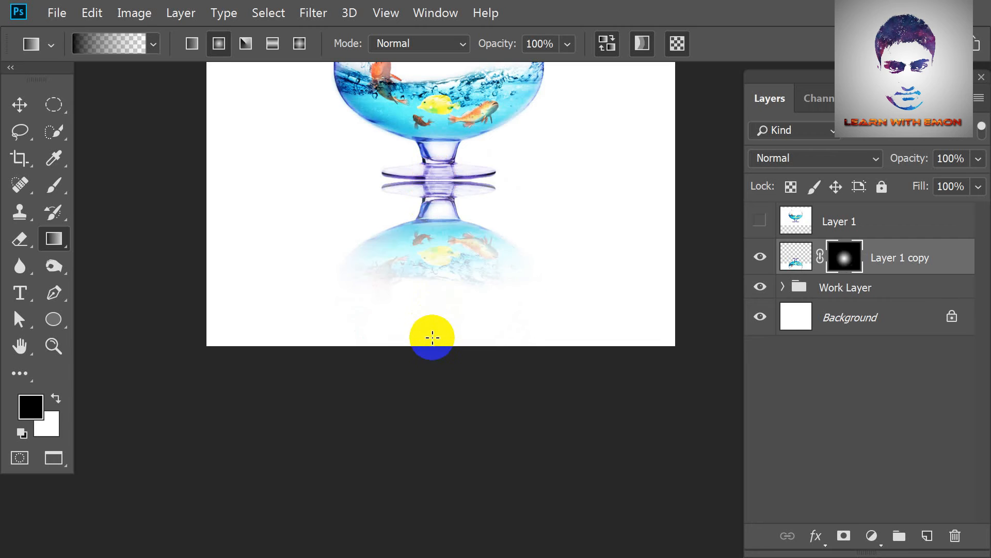
# Set the opacity of Layer 1 copy to 50% and delete the hidden Layer 1.
pyautogui.hotkey('ctrl', '0')
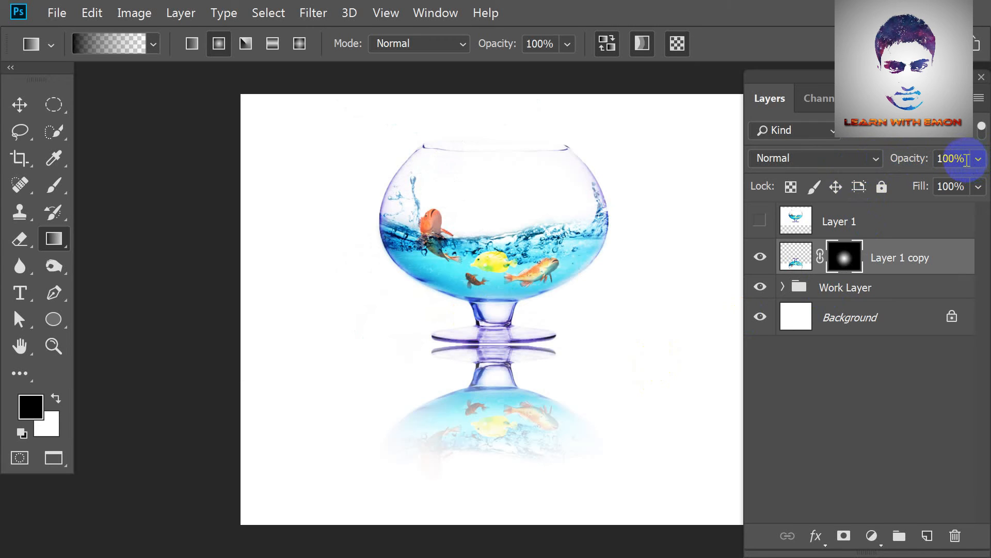
pyautogui.moveTo(967, 159); pyautogui.dragTo(933, 159)
pyautogui.write('50')
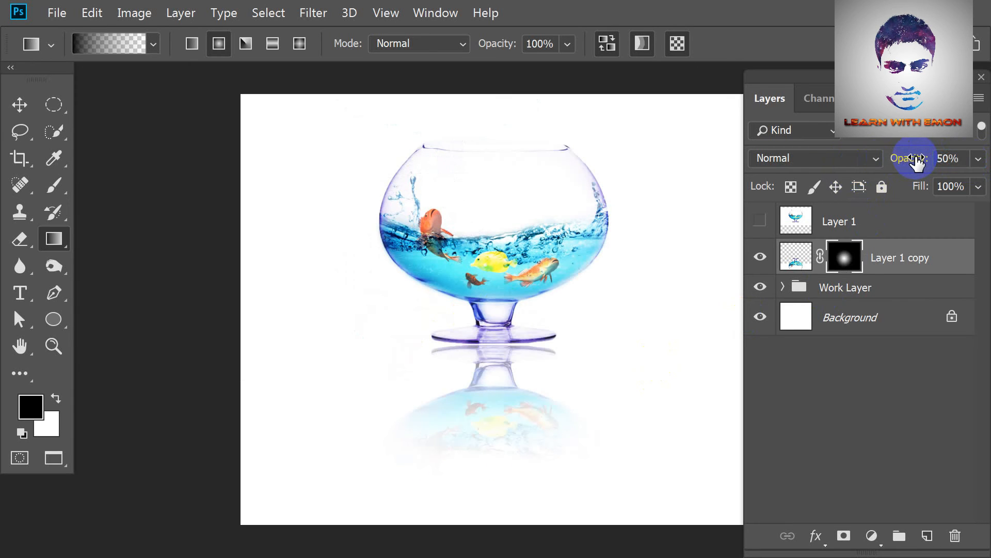
pyautogui.click(790, 222)
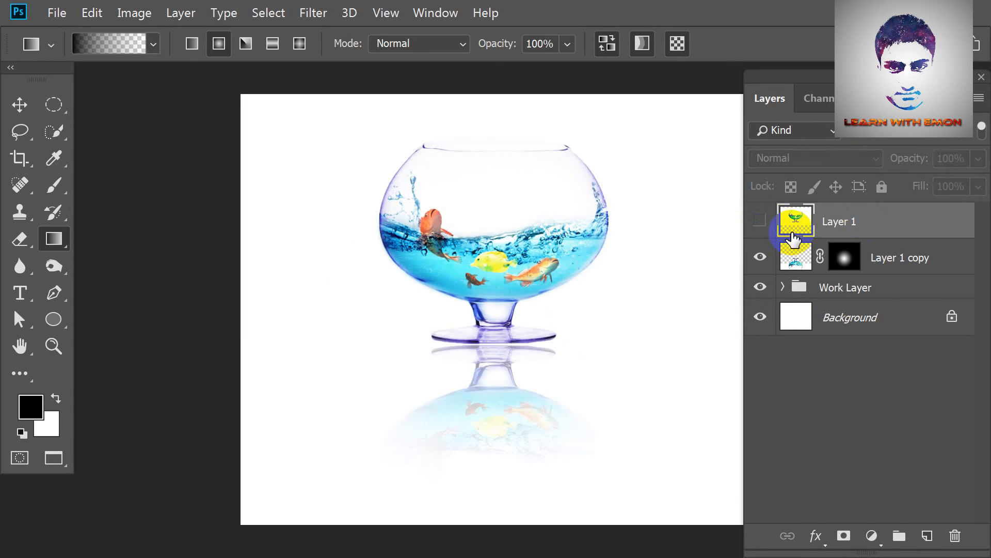
pyautogui.moveTo(879, 230); pyautogui.dragTo(955, 537)
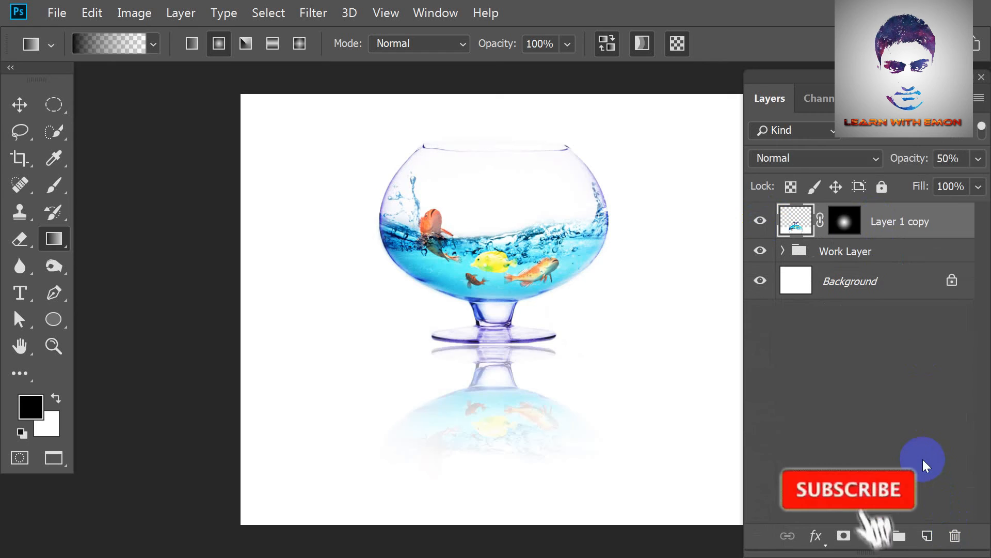
# Start a 72 pt text line beside the bowl's reflection and choose the #44 Font Expanded font.
pyautogui.click(26, 301)
pyautogui.click(336, 427)
pyautogui.click(526, 44)
pyautogui.click(496, 310)
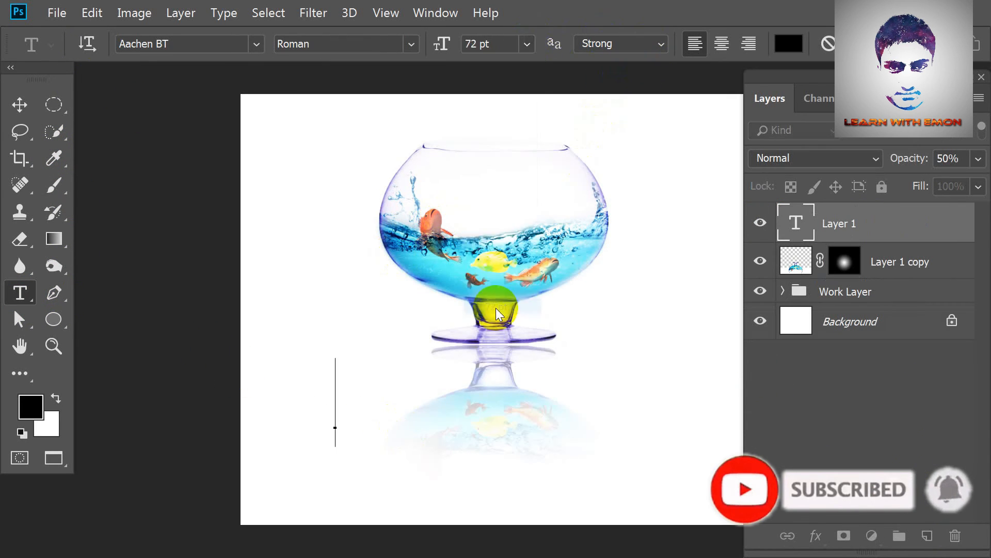
pyautogui.click(256, 43)
pyautogui.click(256, 46)
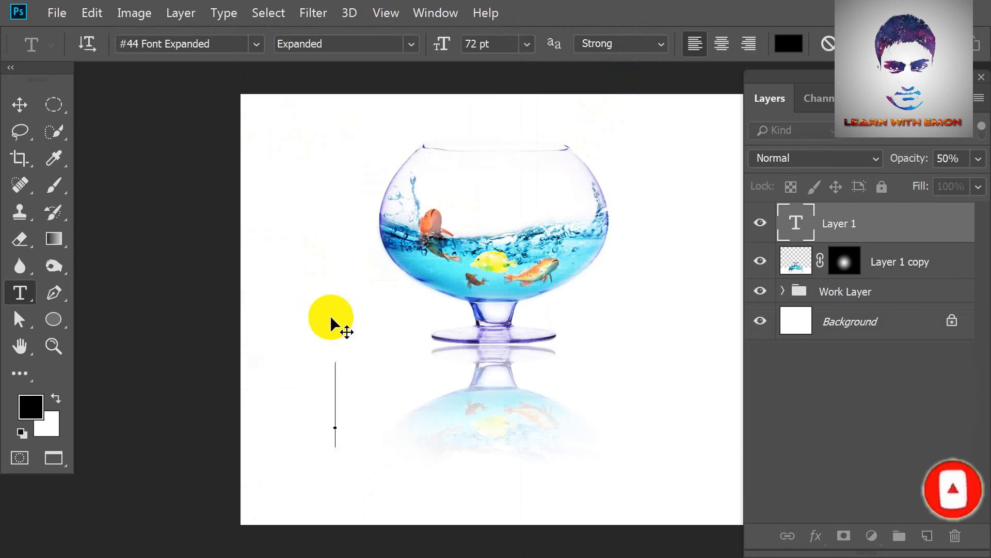
# Copy the name of the Water Splash folder from the Desktop in File Explorer and paste it into the Photoshop text line.
pyautogui.hotkey('alt', 'Tab')
pyautogui.hotkey('alt', 'Tab')
pyautogui.hotkey('alt', 'Tab')
pyautogui.hotkey('alt', 'Tab')
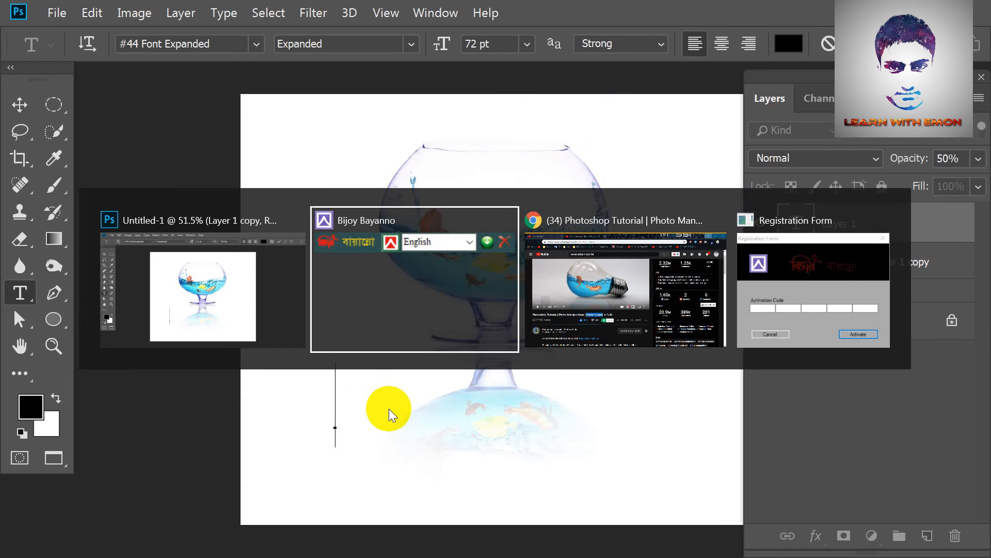
pyautogui.press('super+e')
pyautogui.click(51, 342)
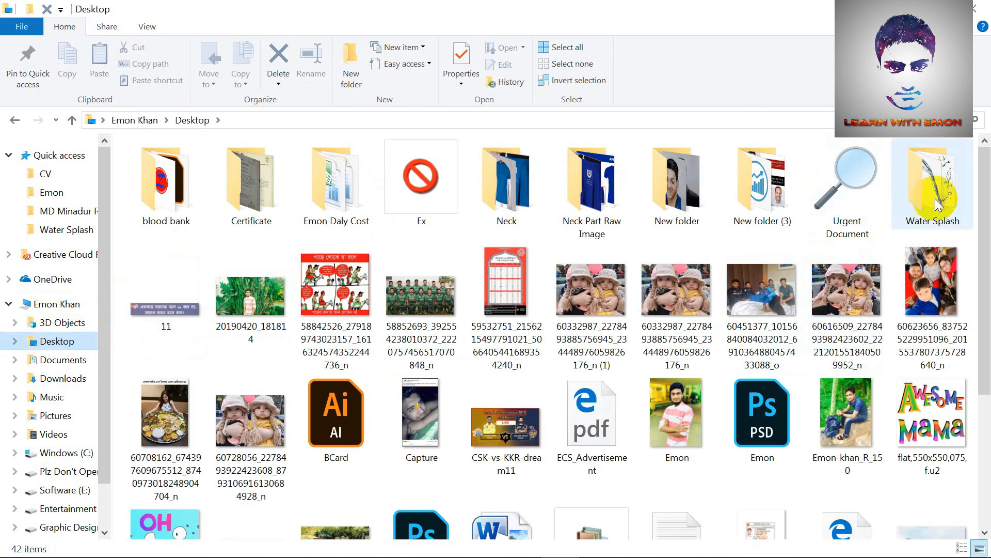
pyautogui.click(931, 220)
pyautogui.click(978, 8)
pyautogui.hotkey('ctrl', 'v')
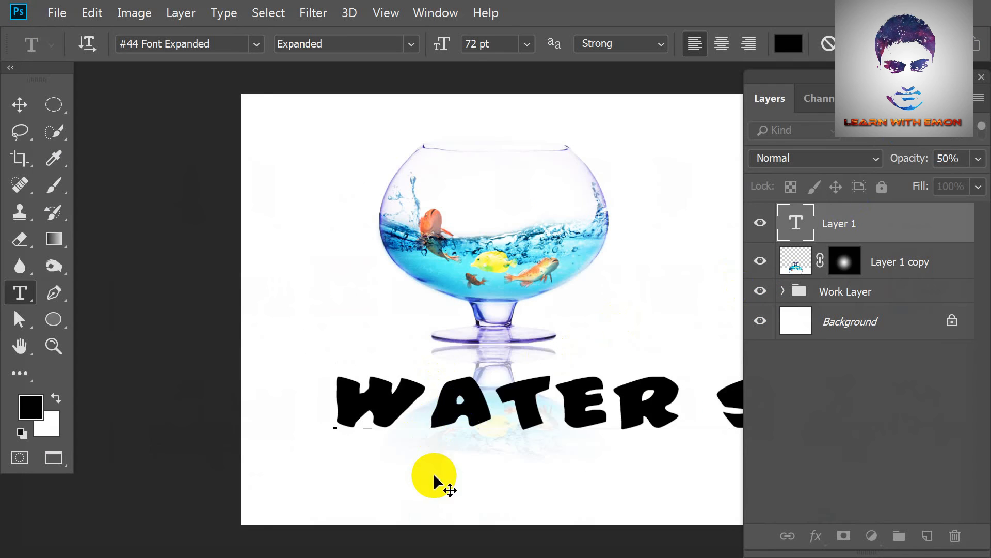
# Set the whole Water Splash text to 36 pt and commit it.
pyautogui.hotkey('ctrl', '-')
pyautogui.hotkey('ctrl', 'a')
pyautogui.click(526, 44)
pyautogui.click(493, 291)
pyautogui.click(525, 39)
pyautogui.click(504, 257)
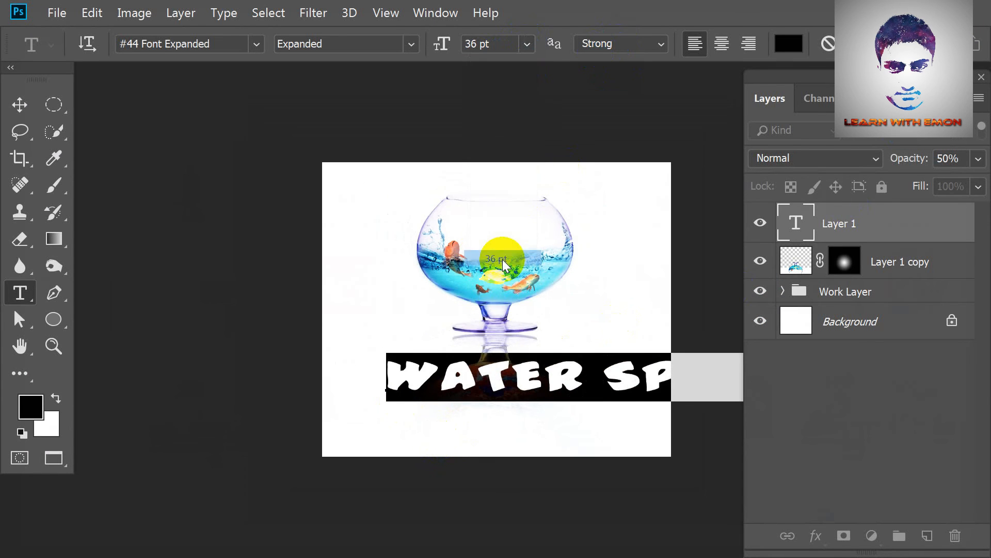
pyautogui.click(855, 44)
# Move the Water Splash text down below the bowl's reflection, centred horizontally on the canvas.
pyautogui.hotkey('ctrl', '+')
pyautogui.hotkey('ctrl', 't')
pyautogui.moveTo(581, 405); pyautogui.dragTo(549, 458)
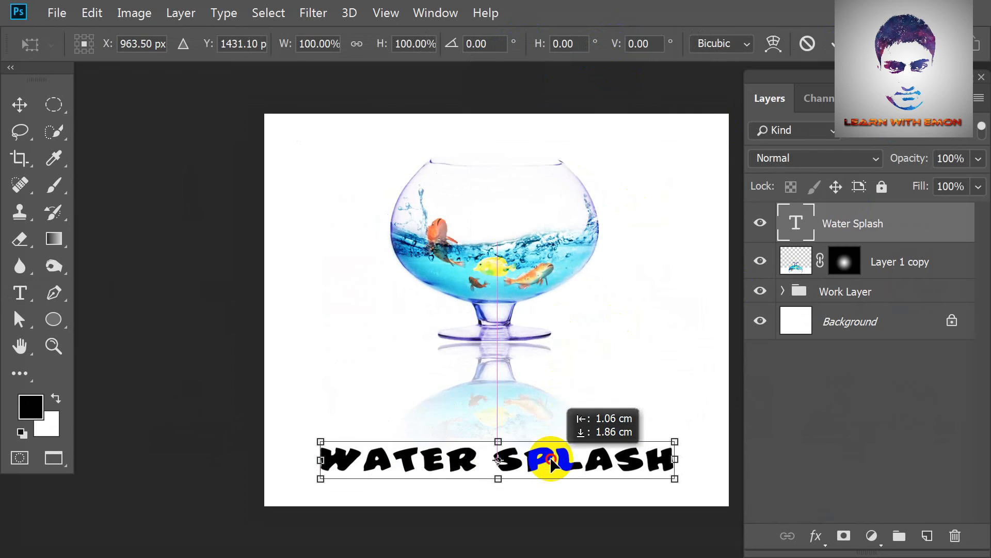
pyautogui.press('Return')
pyautogui.press('t')
pyautogui.moveTo(346, 454); pyautogui.dragTo(673, 462)
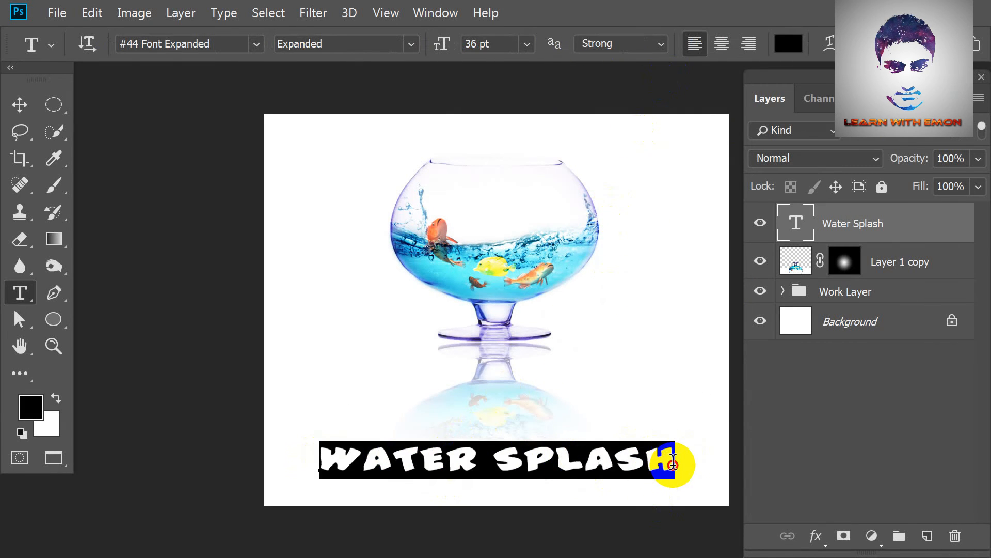
pyautogui.click(790, 47)
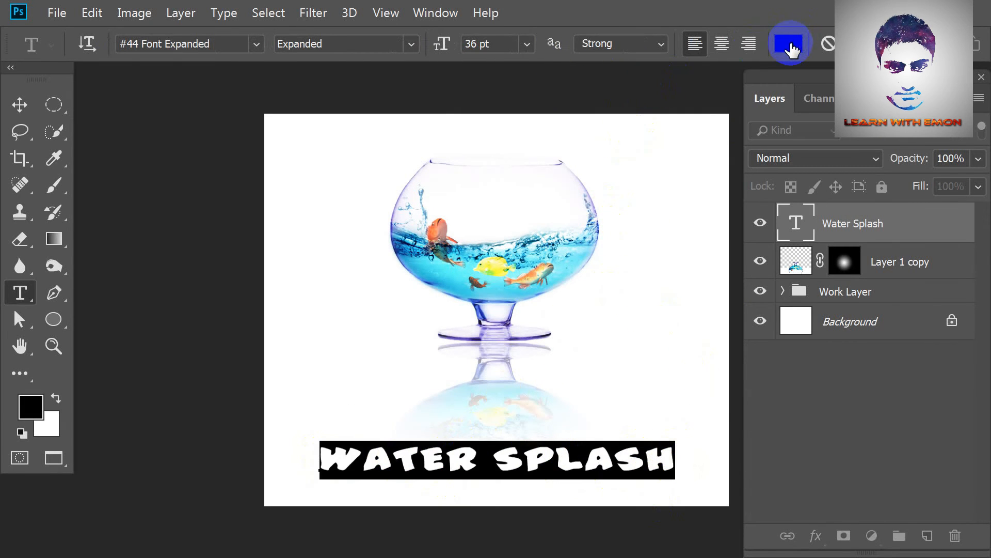
# Place the d51fsqk water wave image as a linked file and stretch it across the full width of the text.
pyautogui.click(57, 13)
pyautogui.click(128, 317)
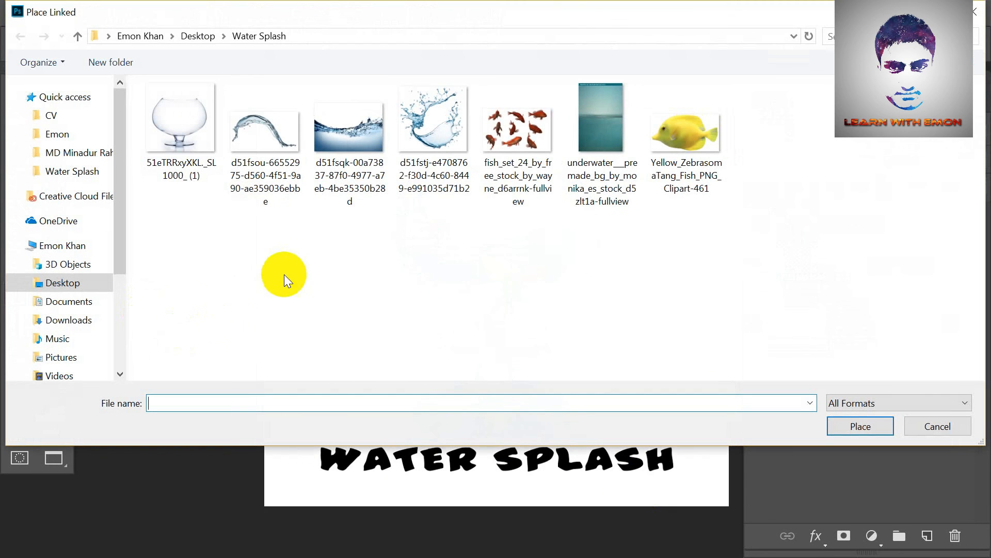
pyautogui.doubleClick(348, 134)
pyautogui.moveTo(522, 332); pyautogui.dragTo(505, 469)
pyautogui.moveTo(580, 447); pyautogui.dragTo(673, 446)
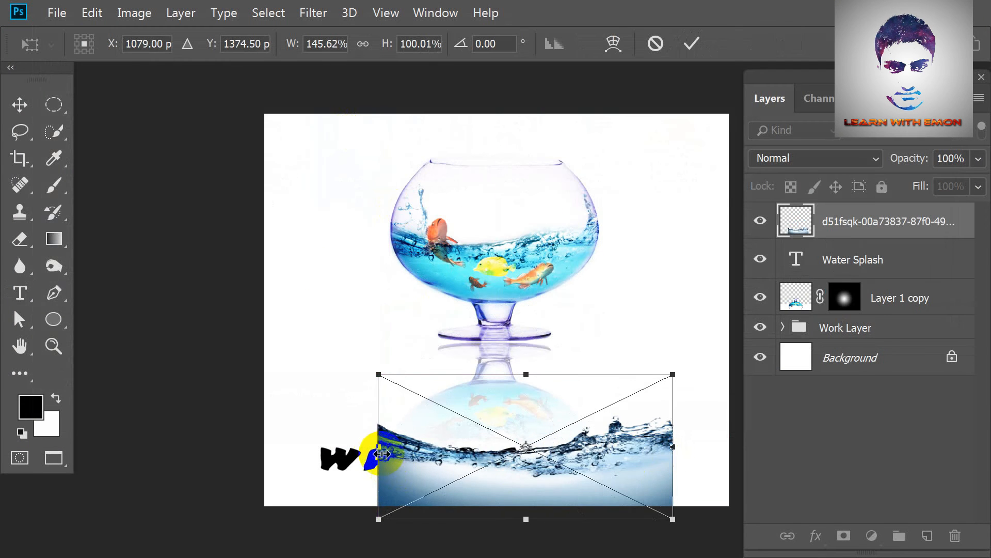
pyautogui.moveTo(378, 447); pyautogui.dragTo(311, 446)
pyautogui.moveTo(675, 445); pyautogui.dragTo(676, 446)
pyautogui.press('Return')
# Clip the placed water image to the Water Splash text layer and merge the two layers.
pyautogui.keyDown('alt'); pyautogui.click(892, 238); pyautogui.keyUp('alt')
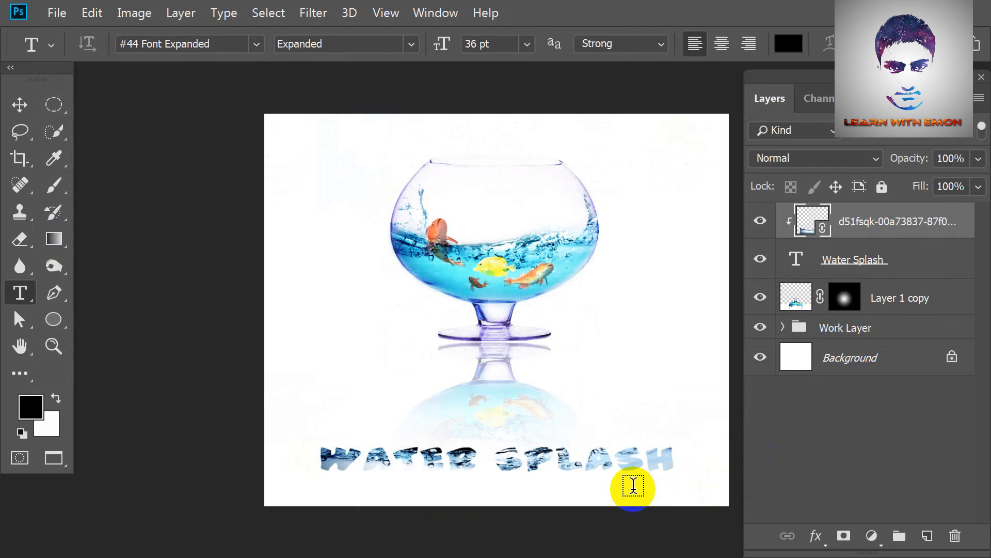
pyautogui.hotkey('ctrl', 'e')
# Try a different blend mode on the merged text layer.
pyautogui.click(821, 155)
pyautogui.click(810, 216)
pyautogui.click(810, 155)
pyautogui.press('Escape')
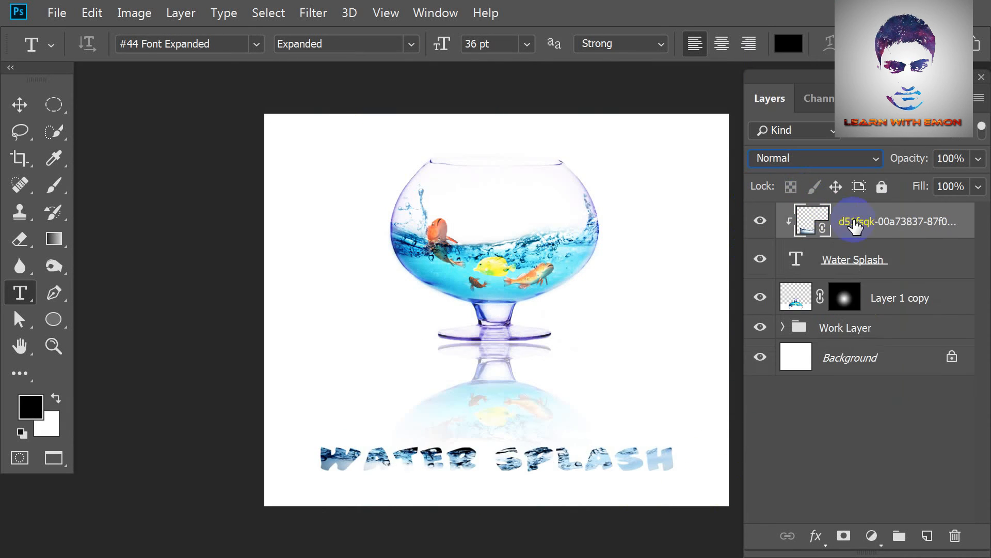
pyautogui.hotkey('ctrl', 'e')
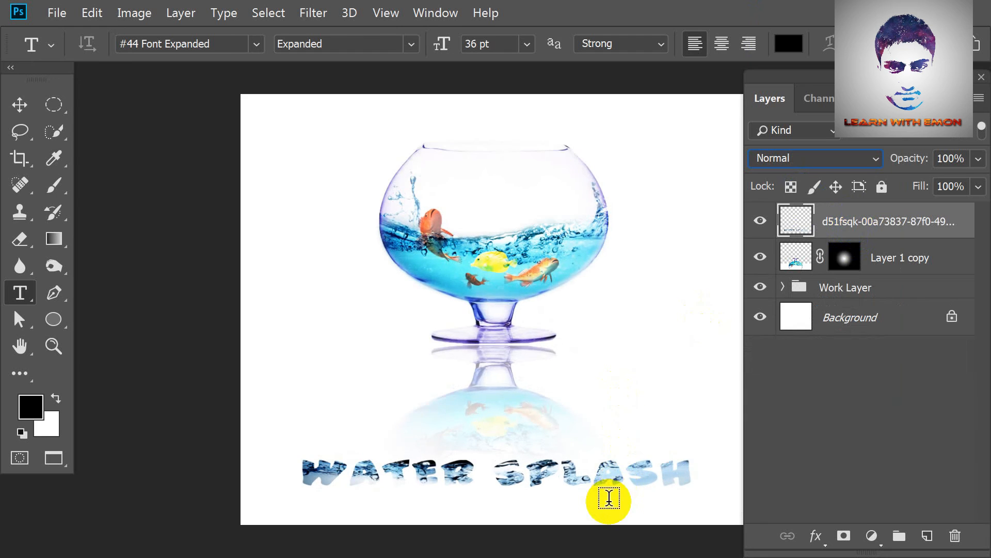
# Add a Multiply drop shadow to the merged text layer with 74% opacity, 12 px distance, 23% spread and 7 px size.
pyautogui.click(816, 536)
pyautogui.click(828, 523)
pyautogui.moveTo(626, 22); pyautogui.dragTo(196, 7)
pyautogui.moveTo(131, 89); pyautogui.dragTo(129, 93)
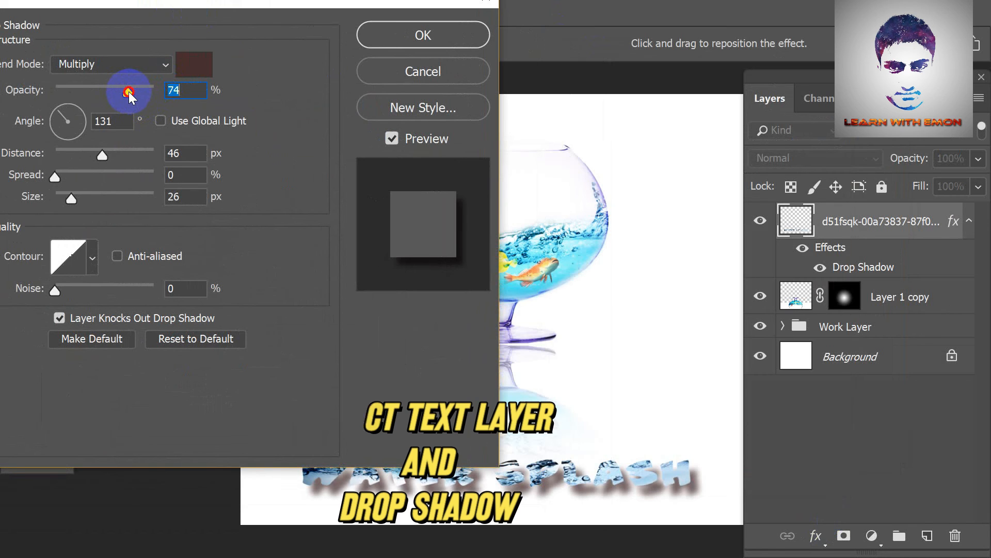
pyautogui.moveTo(103, 154); pyautogui.dragTo(69, 155)
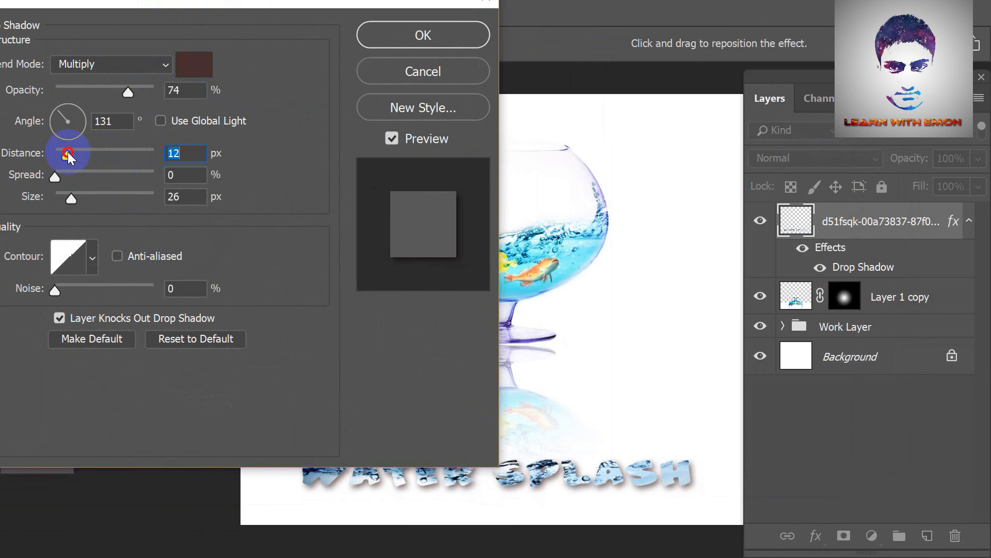
pyautogui.moveTo(72, 199); pyautogui.dragTo(78, 180)
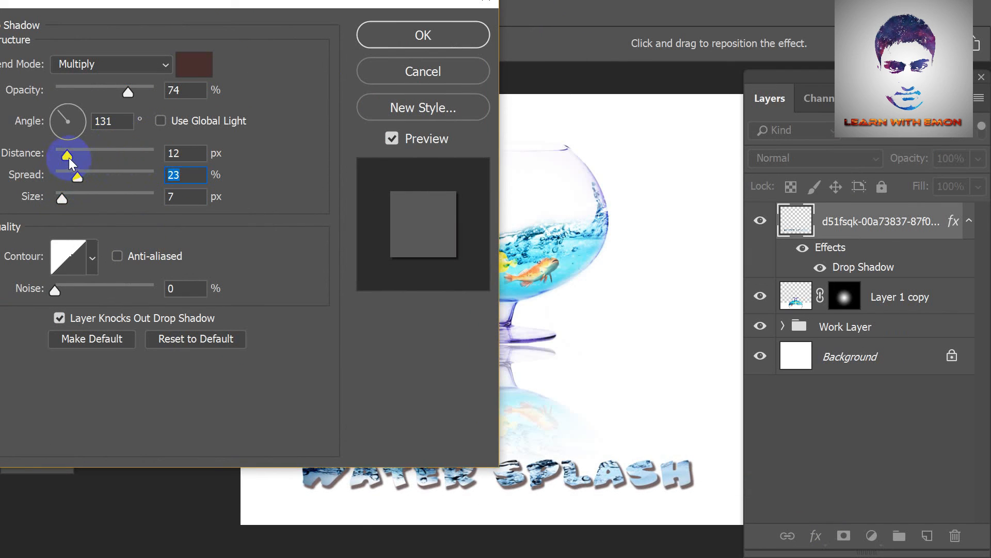
pyautogui.moveTo(294, 4); pyautogui.dragTo(376, 21)
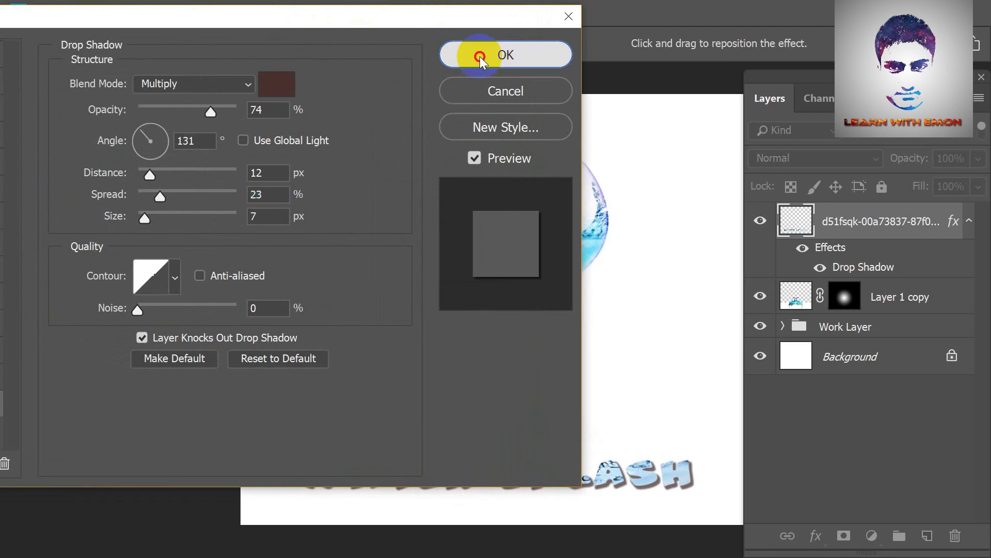
pyautogui.click(478, 53)
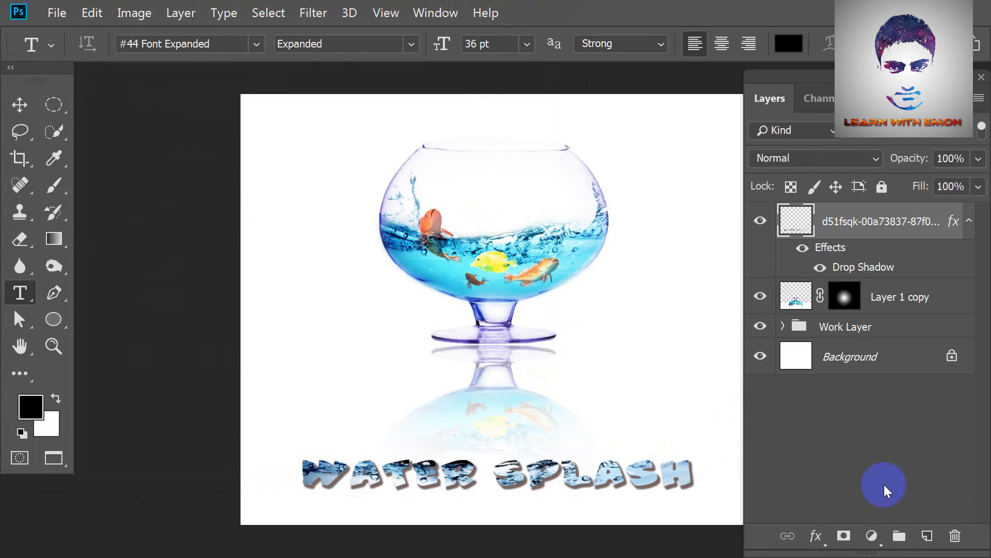
# Add an outside Stroke effect to the merged text layer and set its colour to black (000000).
pyautogui.click(816, 535)
pyautogui.click(841, 401)
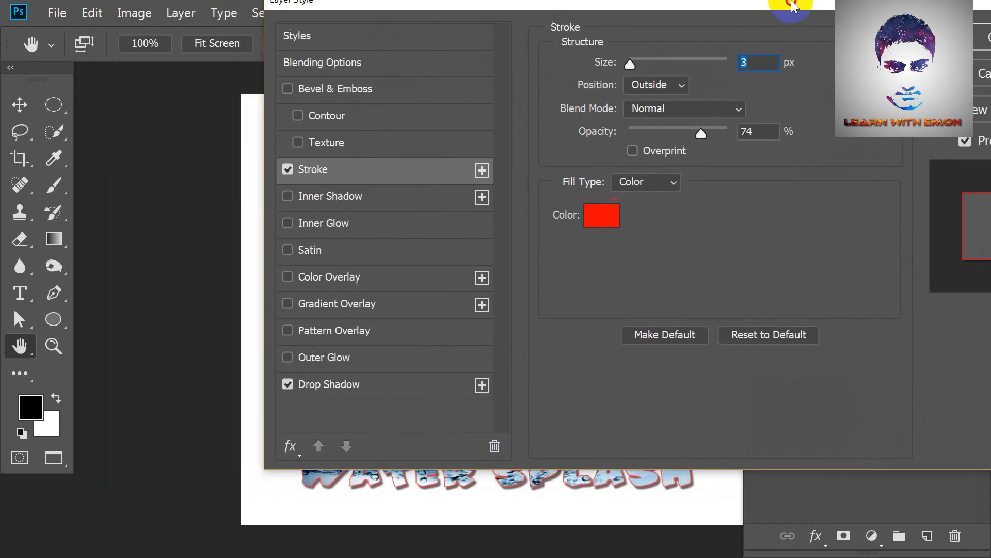
pyautogui.moveTo(792, 5)
pyautogui.mouseDown()
pyautogui.moveTo(110, 35)
pyautogui.moveTo(235, 44)
pyautogui.mouseUp()
pyautogui.click(40, 270)
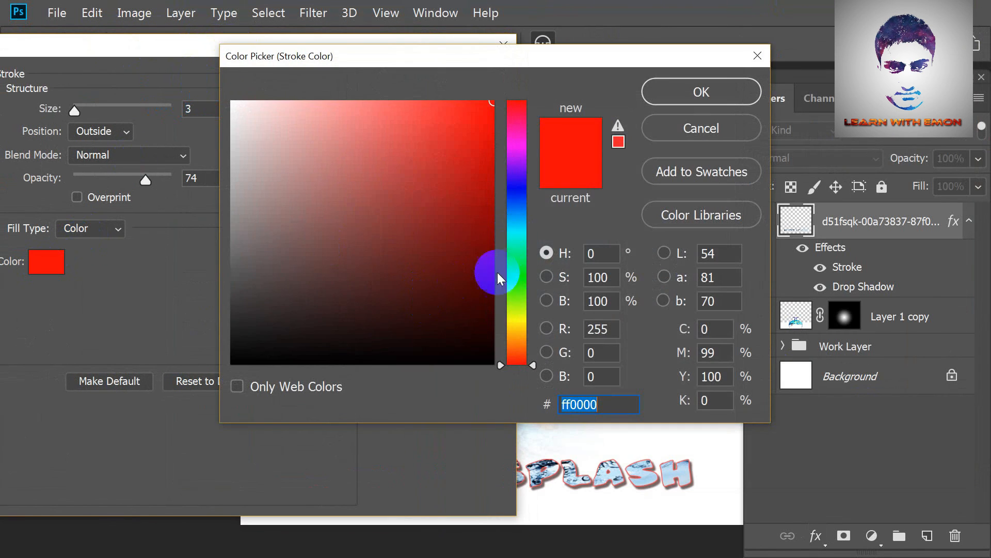
pyautogui.moveTo(513, 377)
pyautogui.mouseDown()
pyautogui.moveTo(272, 228)
pyautogui.moveTo(280, 282)
pyautogui.moveTo(262, 289)
pyautogui.moveTo(215, 362)
pyautogui.mouseUp()
pyautogui.moveTo(233, 363); pyautogui.dragTo(218, 372)
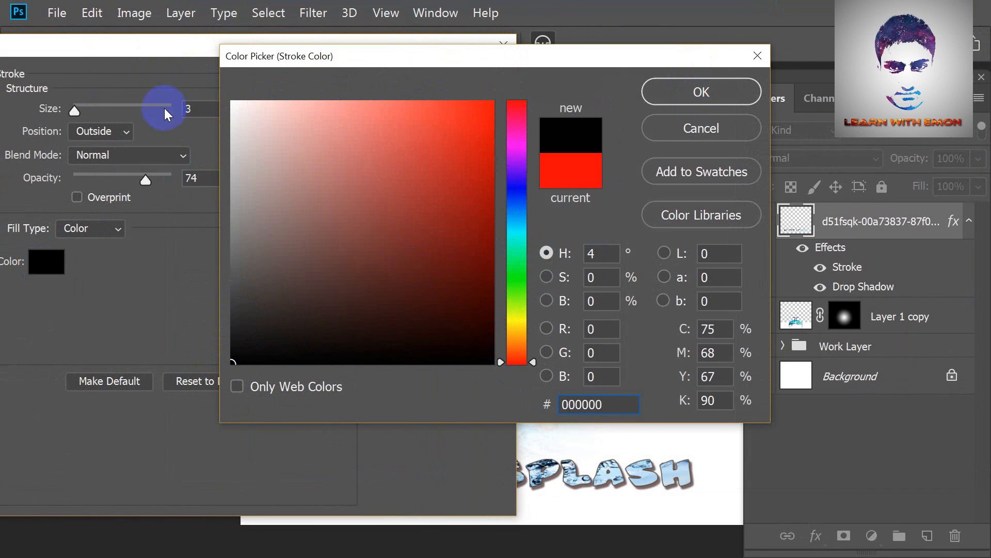
pyautogui.click(702, 91)
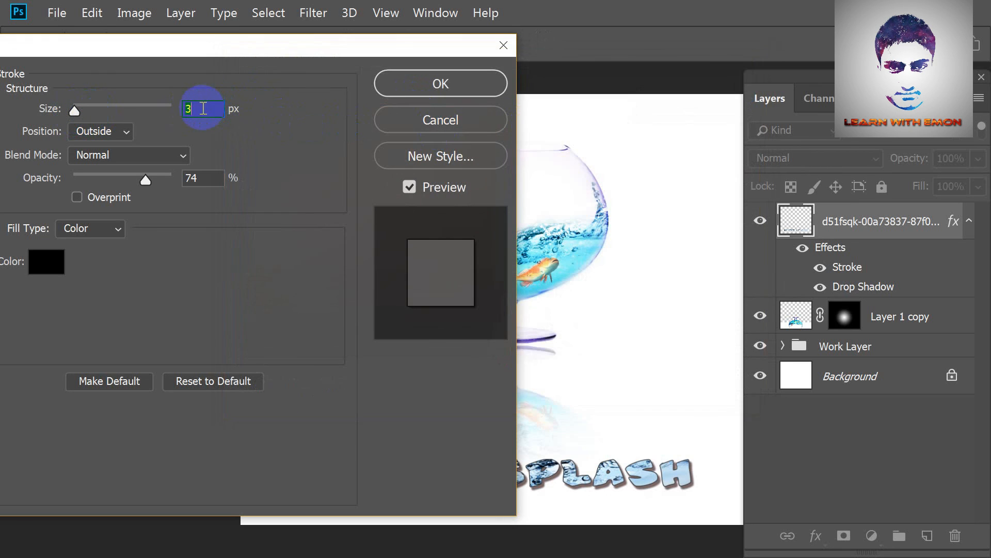
# Set the text stroke to 15 px size, 100% opacity and bright red, and apply the layer style.
pyautogui.write('0')
pyautogui.press('BackSpace')
pyautogui.write('5')
pyautogui.click(45, 265)
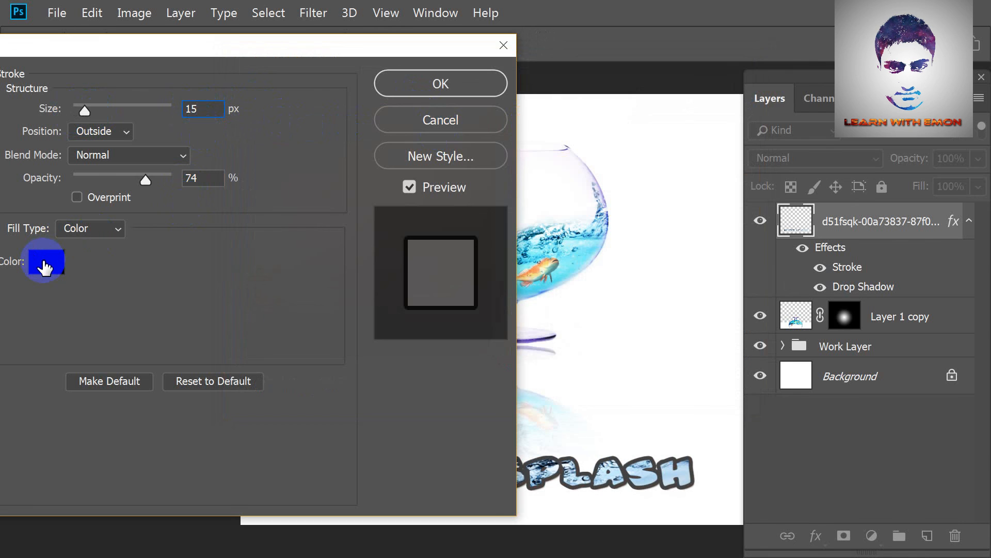
pyautogui.write('100')
pyautogui.click(54, 266)
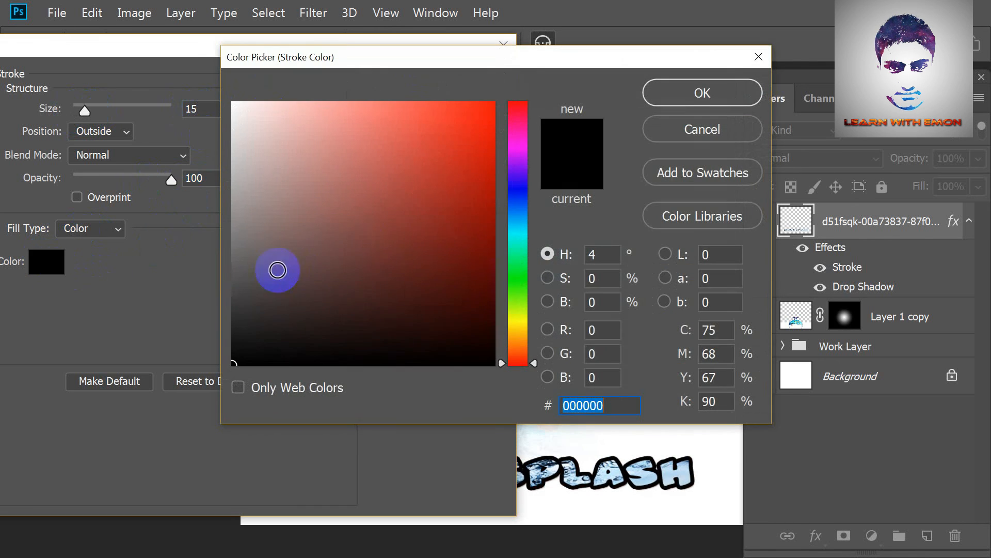
pyautogui.click(494, 98)
pyautogui.click(703, 93)
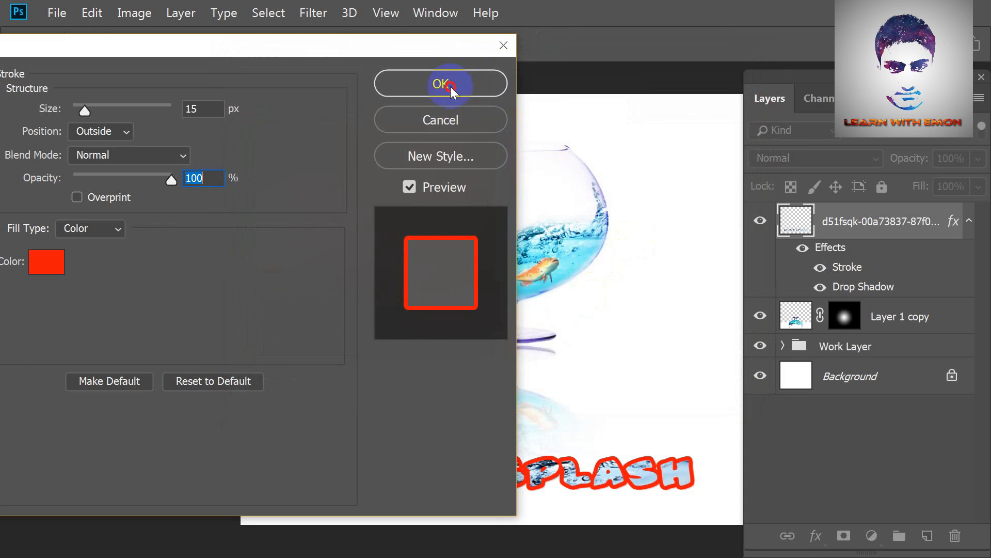
pyautogui.click(438, 84)
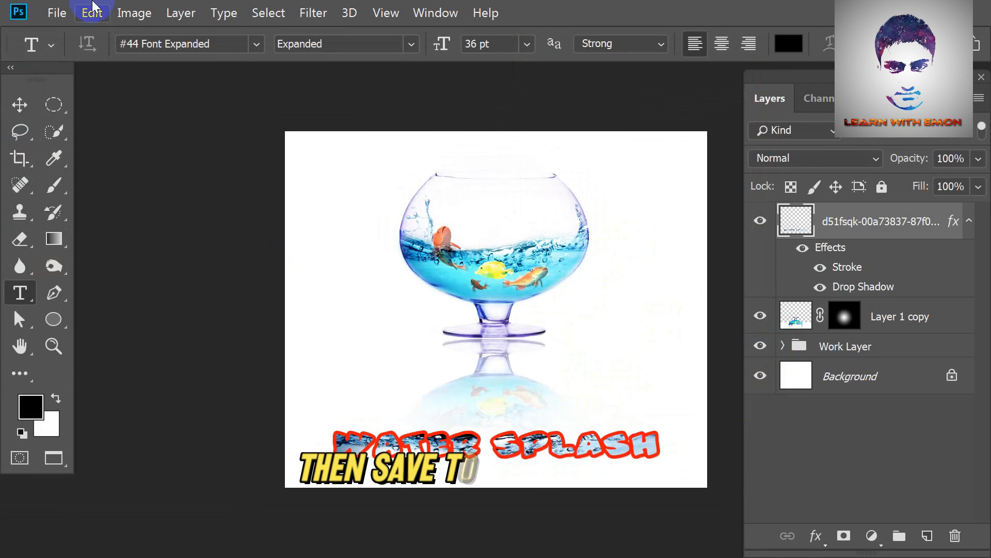
# Export the finished composite as a JPEG image named Water Splash.
pyautogui.click(57, 13)
pyautogui.moveTo(134, 227)
pyautogui.click(328, 279)
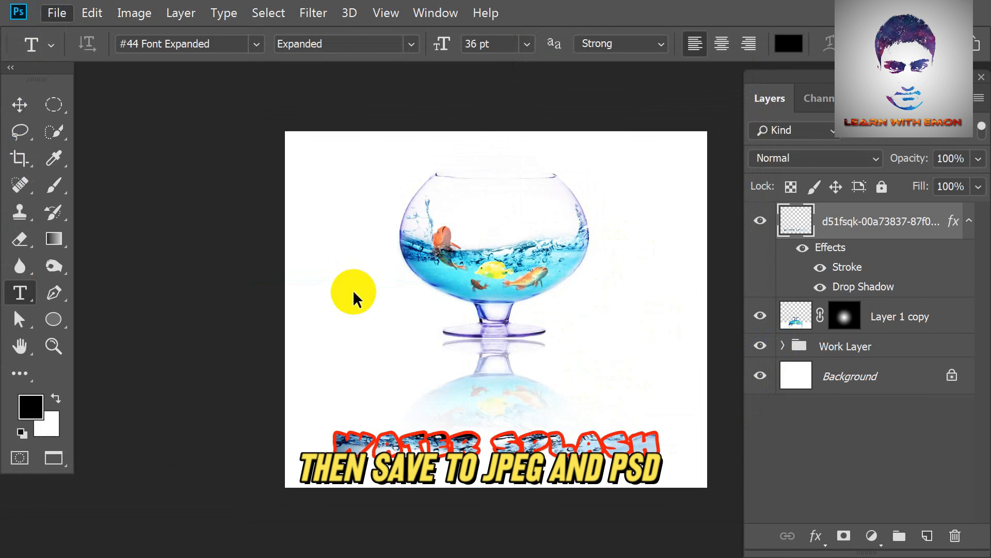
pyautogui.click(574, 439)
pyautogui.write('Water Splash')
pyautogui.click(641, 364)
# Save the document as a Photoshop file named Water Splash and open the exported image in Picasa Photo Viewer.
pyautogui.hotkey('ctrl', 'shift', 's')
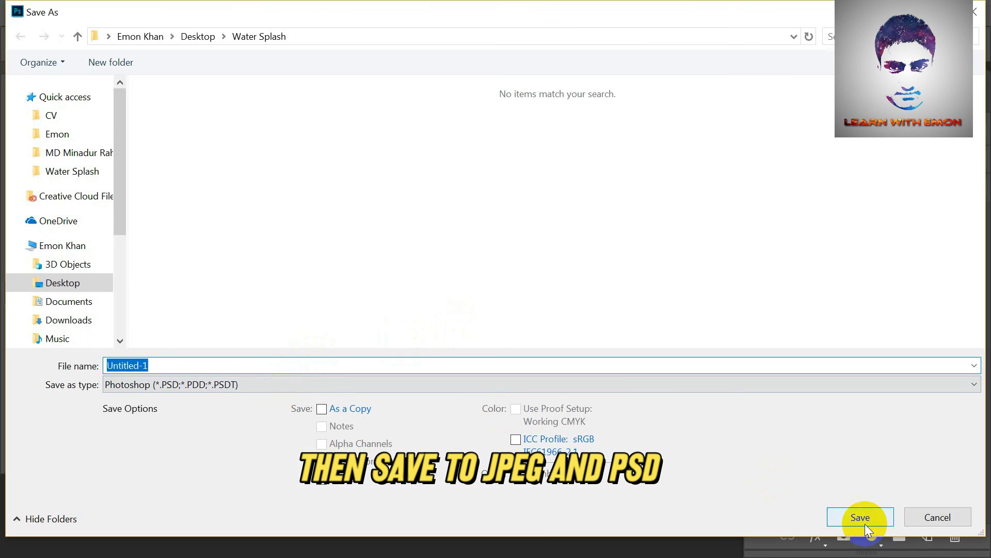
pyautogui.write('Water Splash')
pyautogui.click(858, 518)
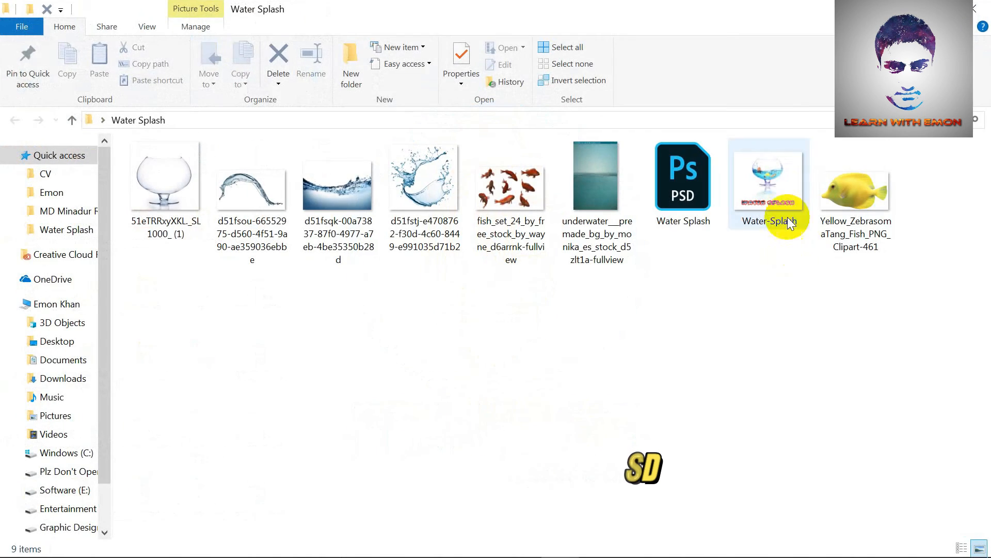
pyautogui.doubleClick(790, 223)
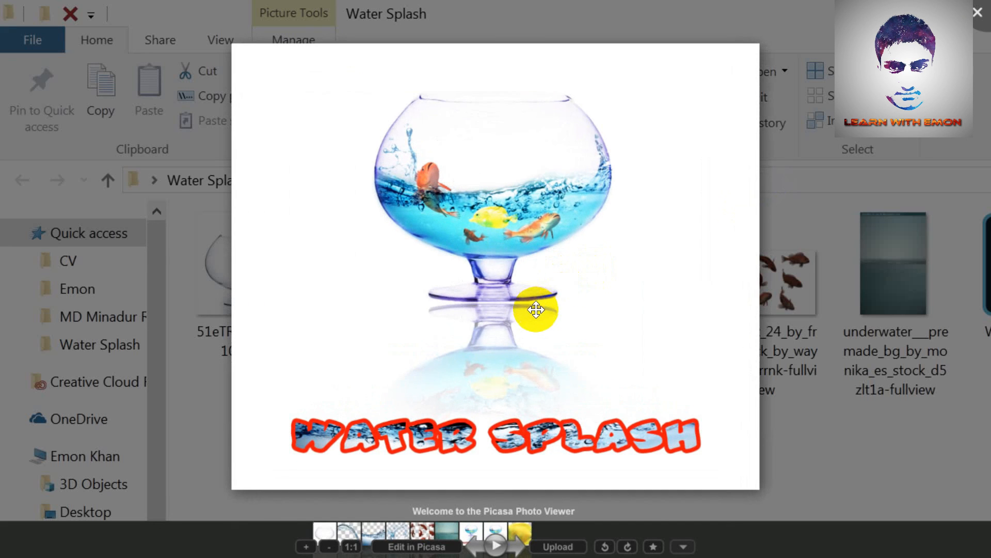